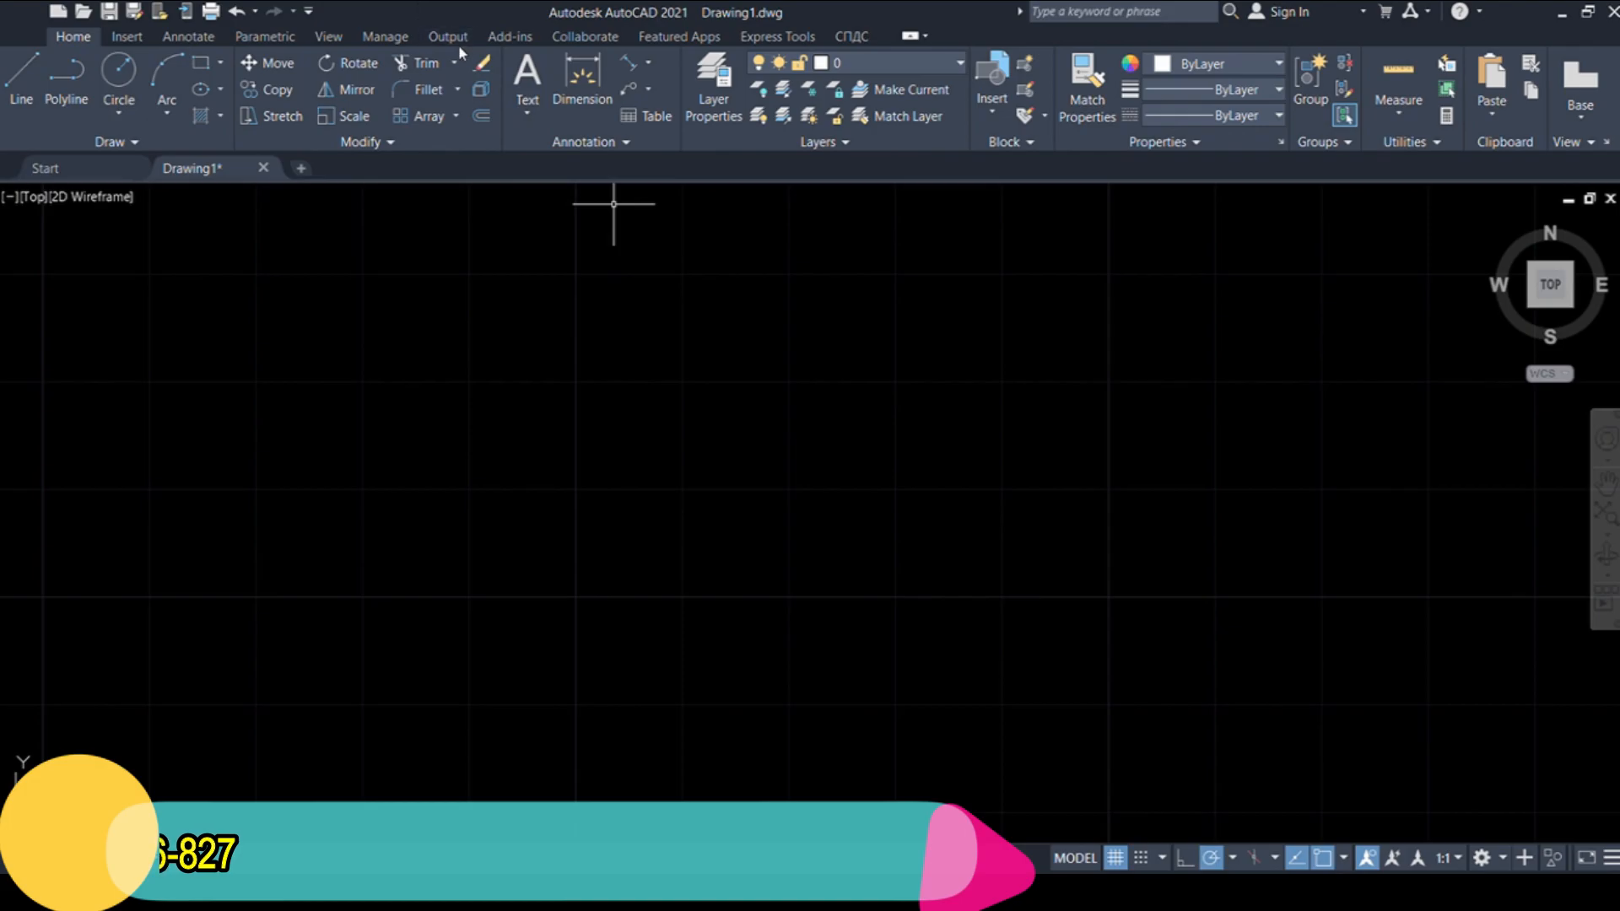
left_click(114, 40)
left_click(161, 39)
left_click(73, 36)
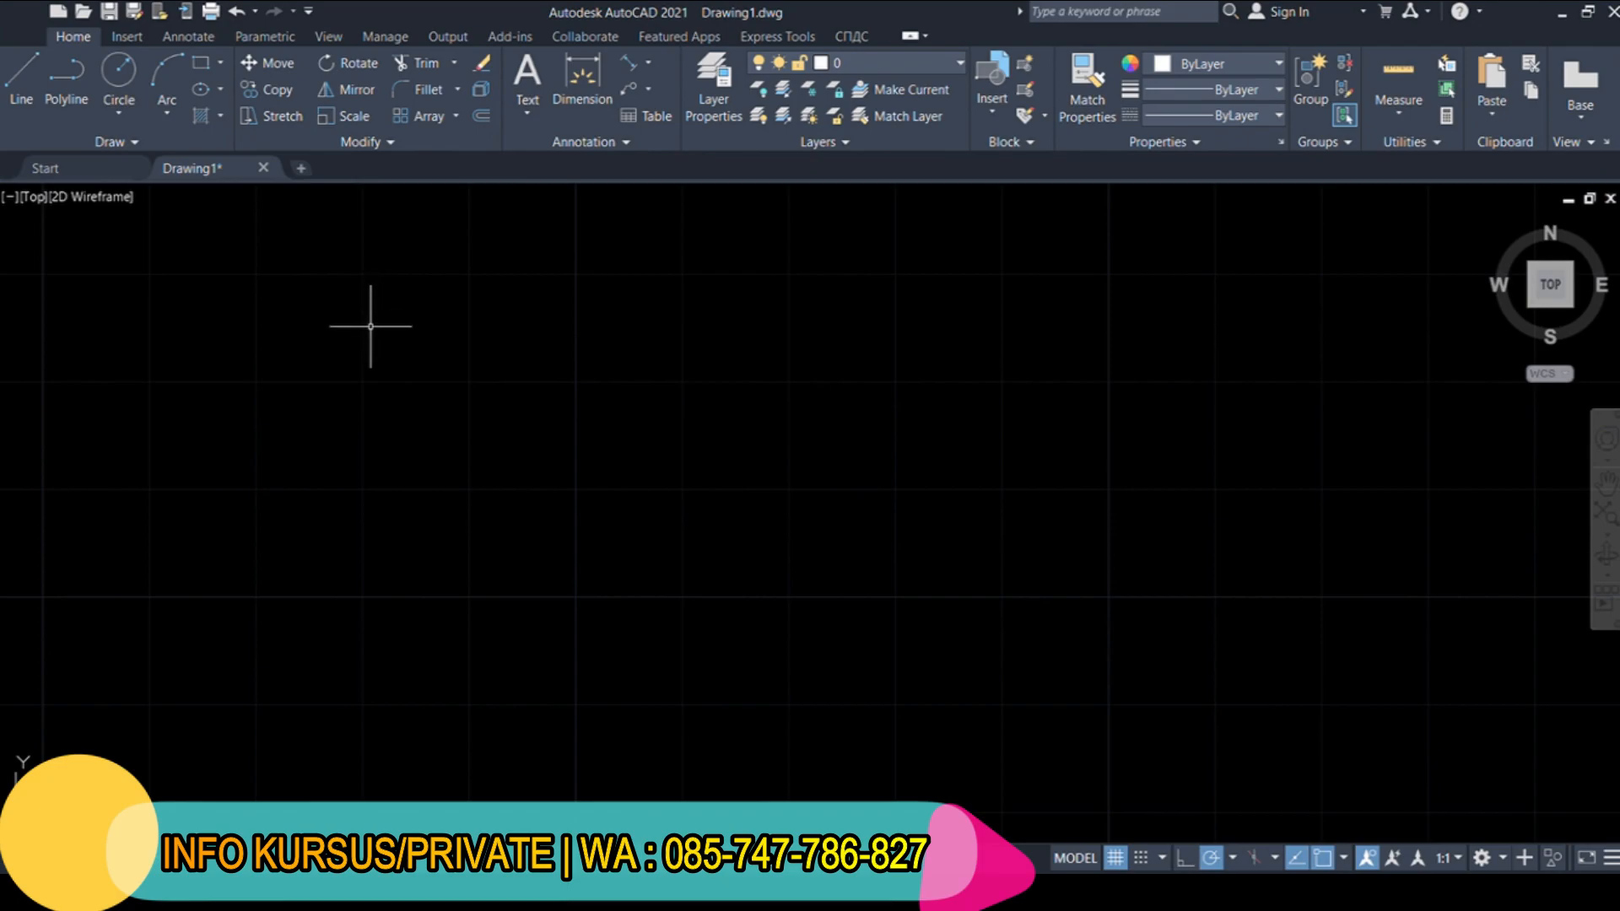
key("Return")
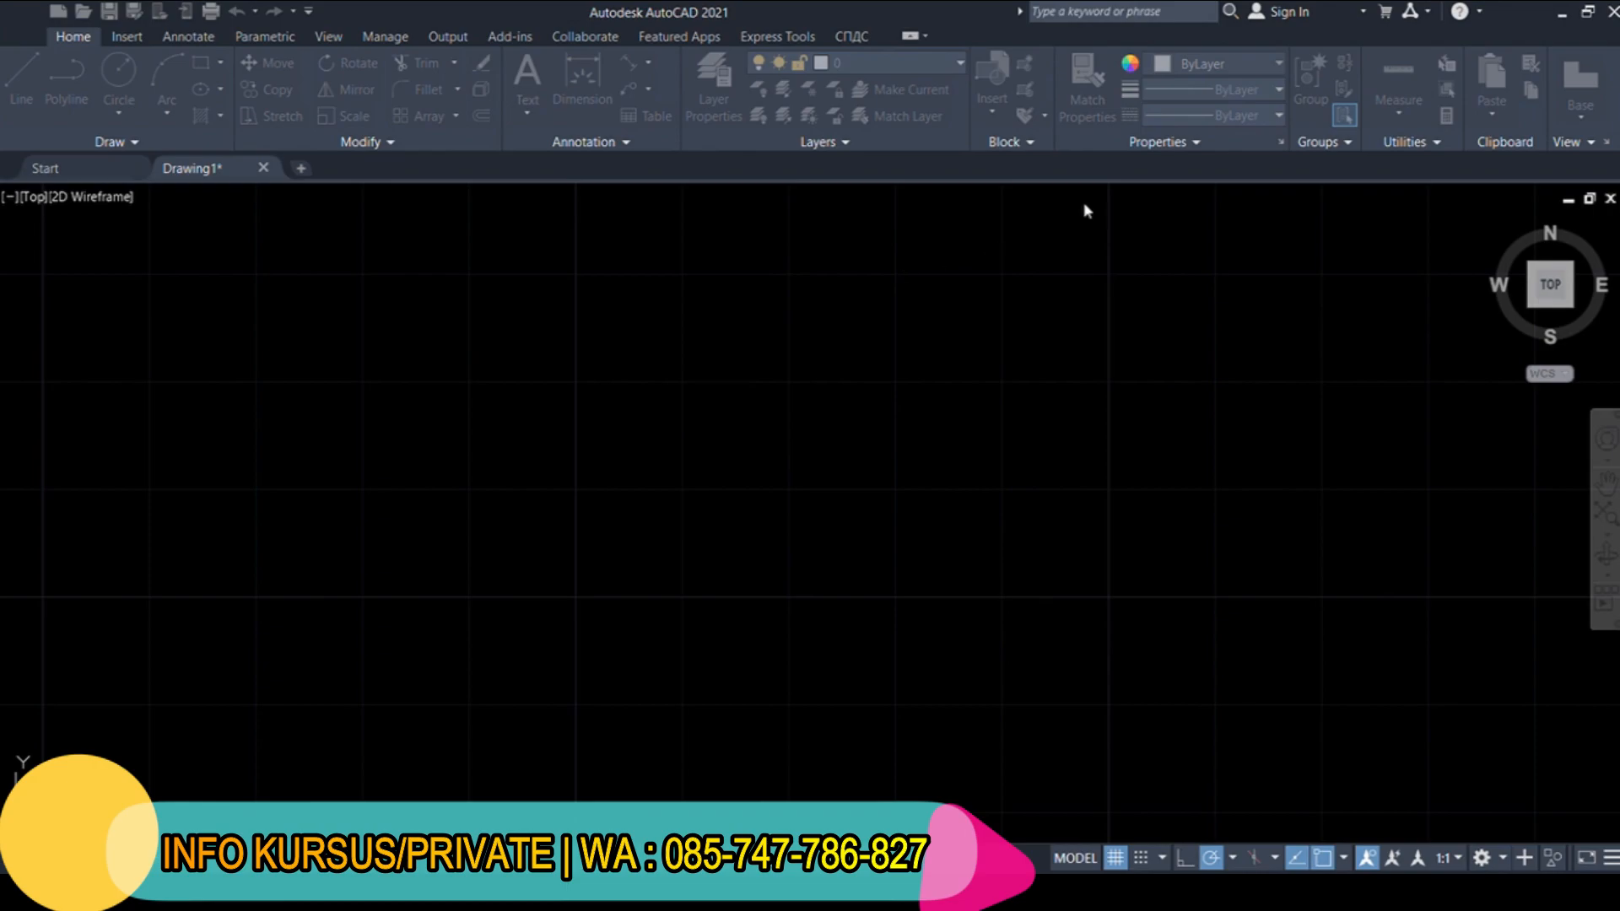
left_click(1145, 186)
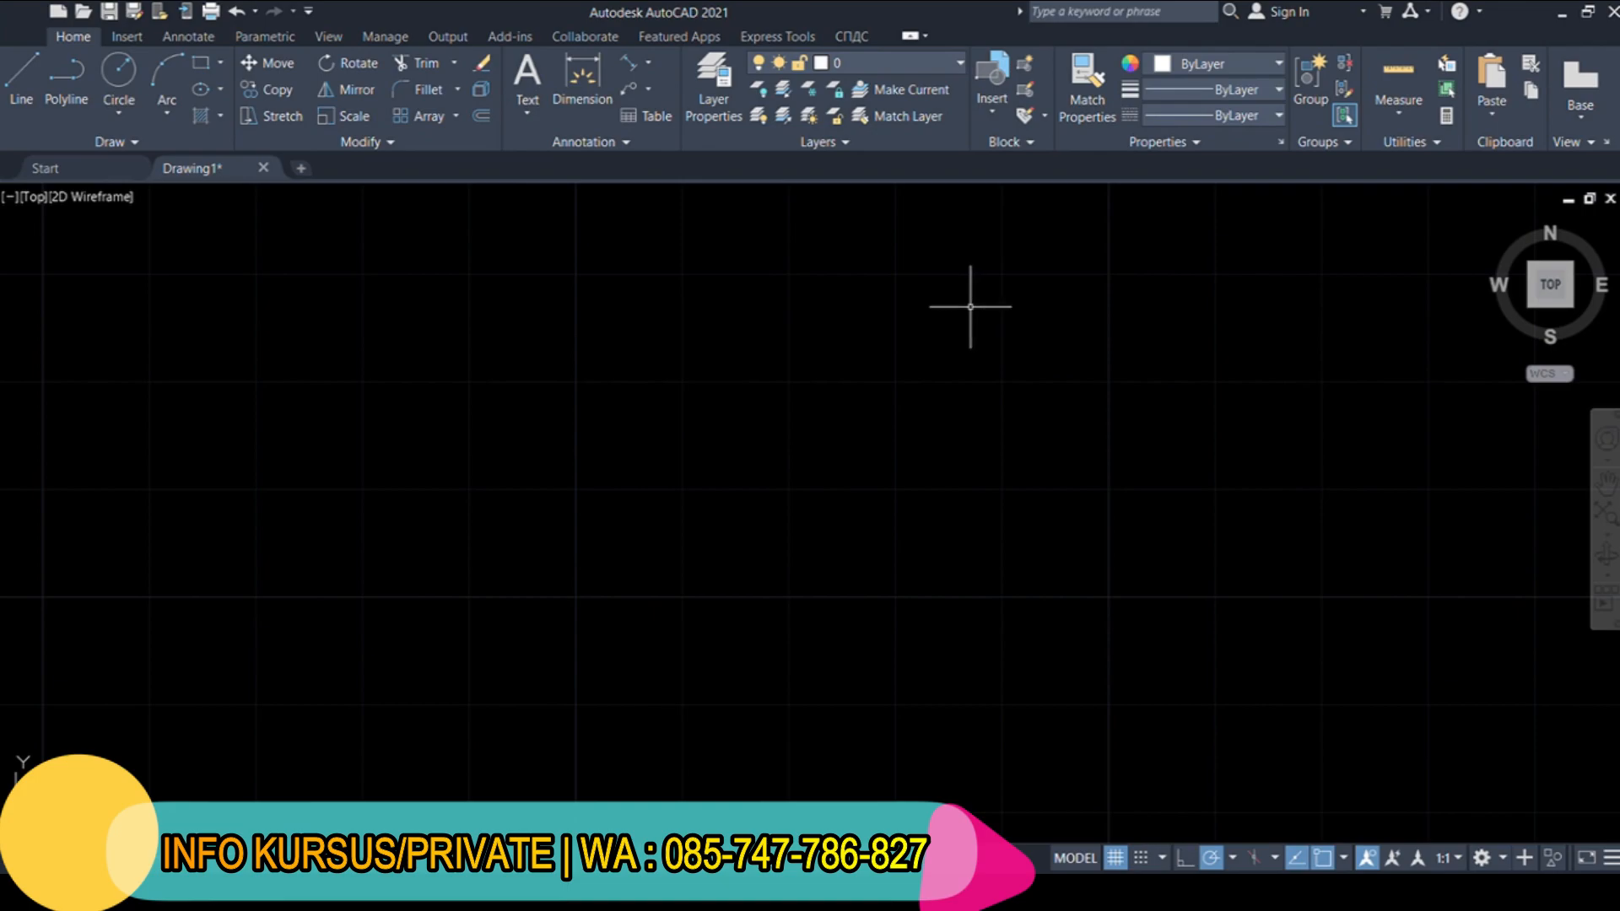
key("Return")
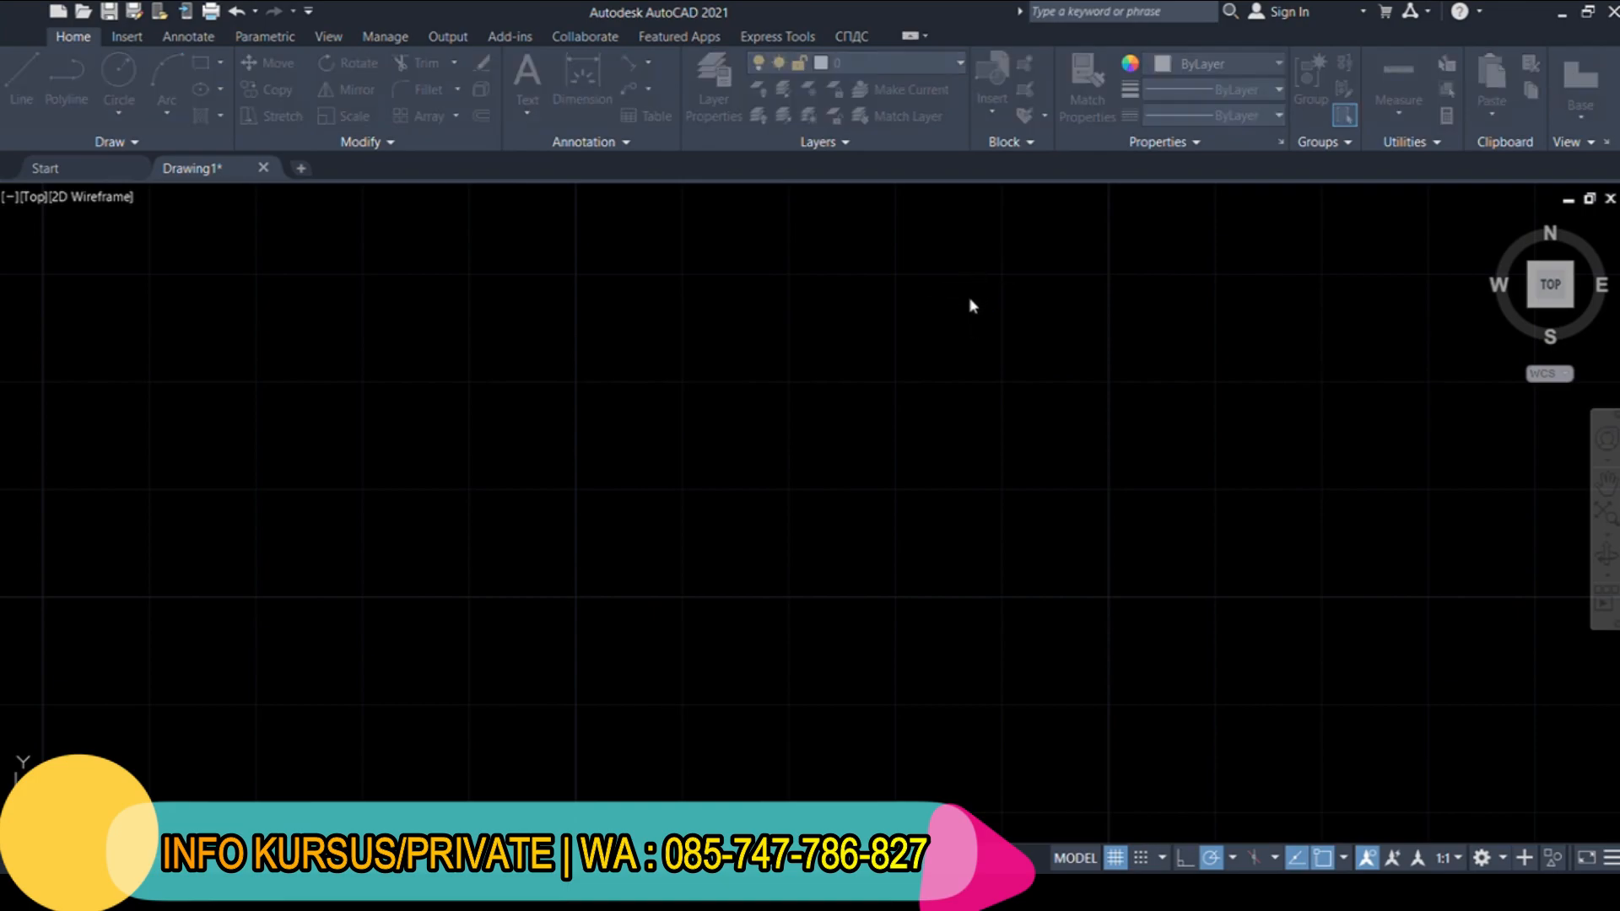
left_click(1145, 185)
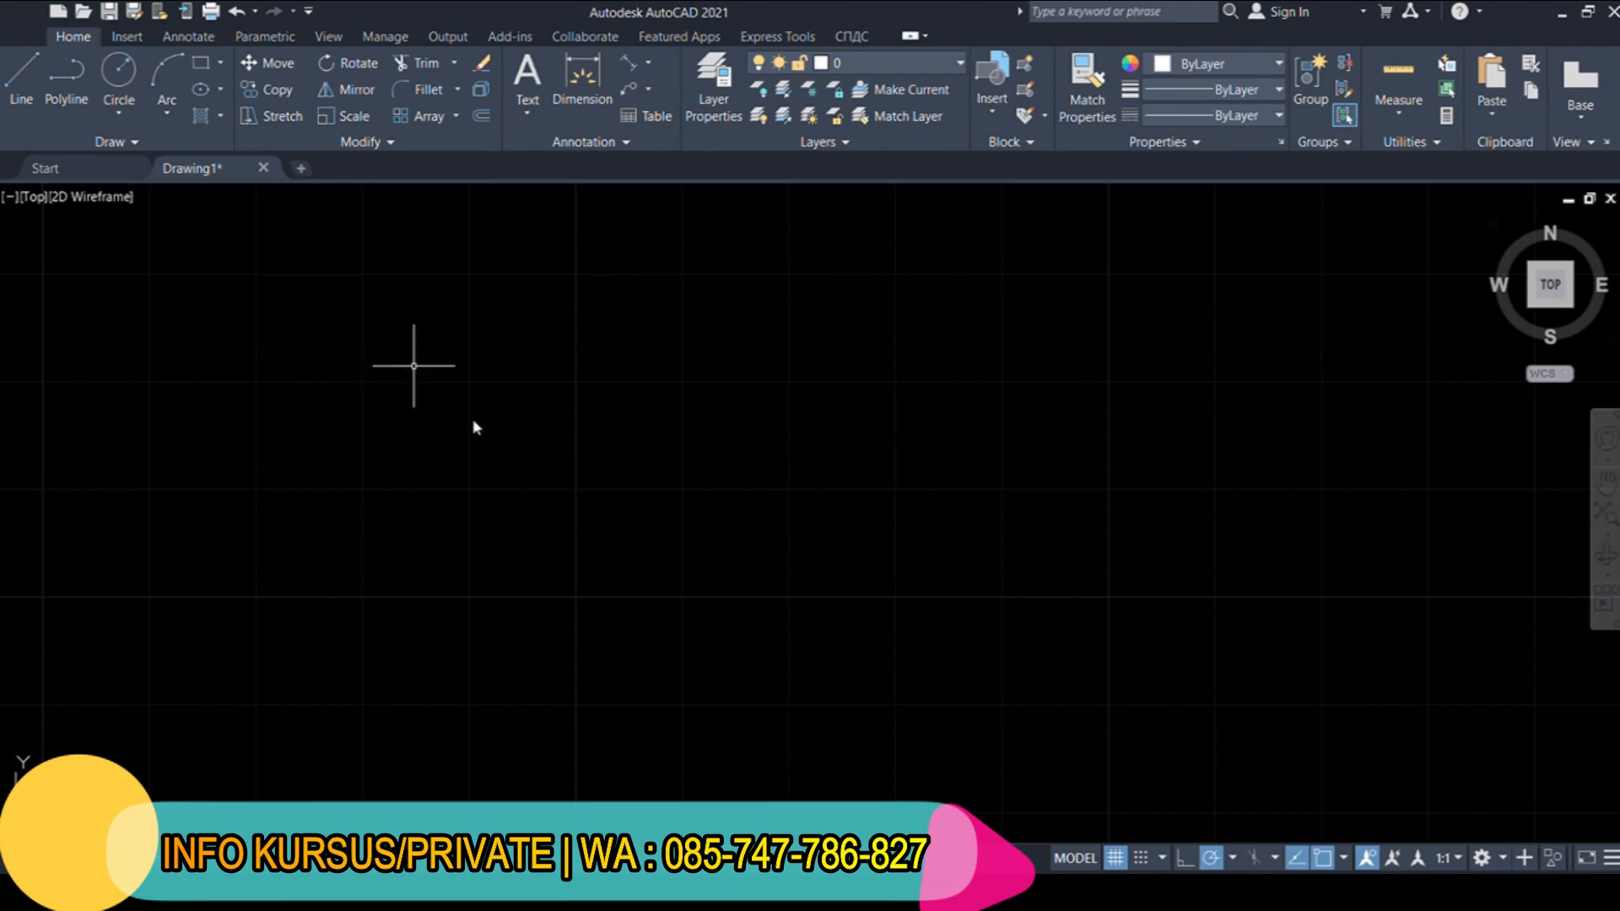
Draw a single short horizontal line in the empty drawing area
left_click(490, 430)
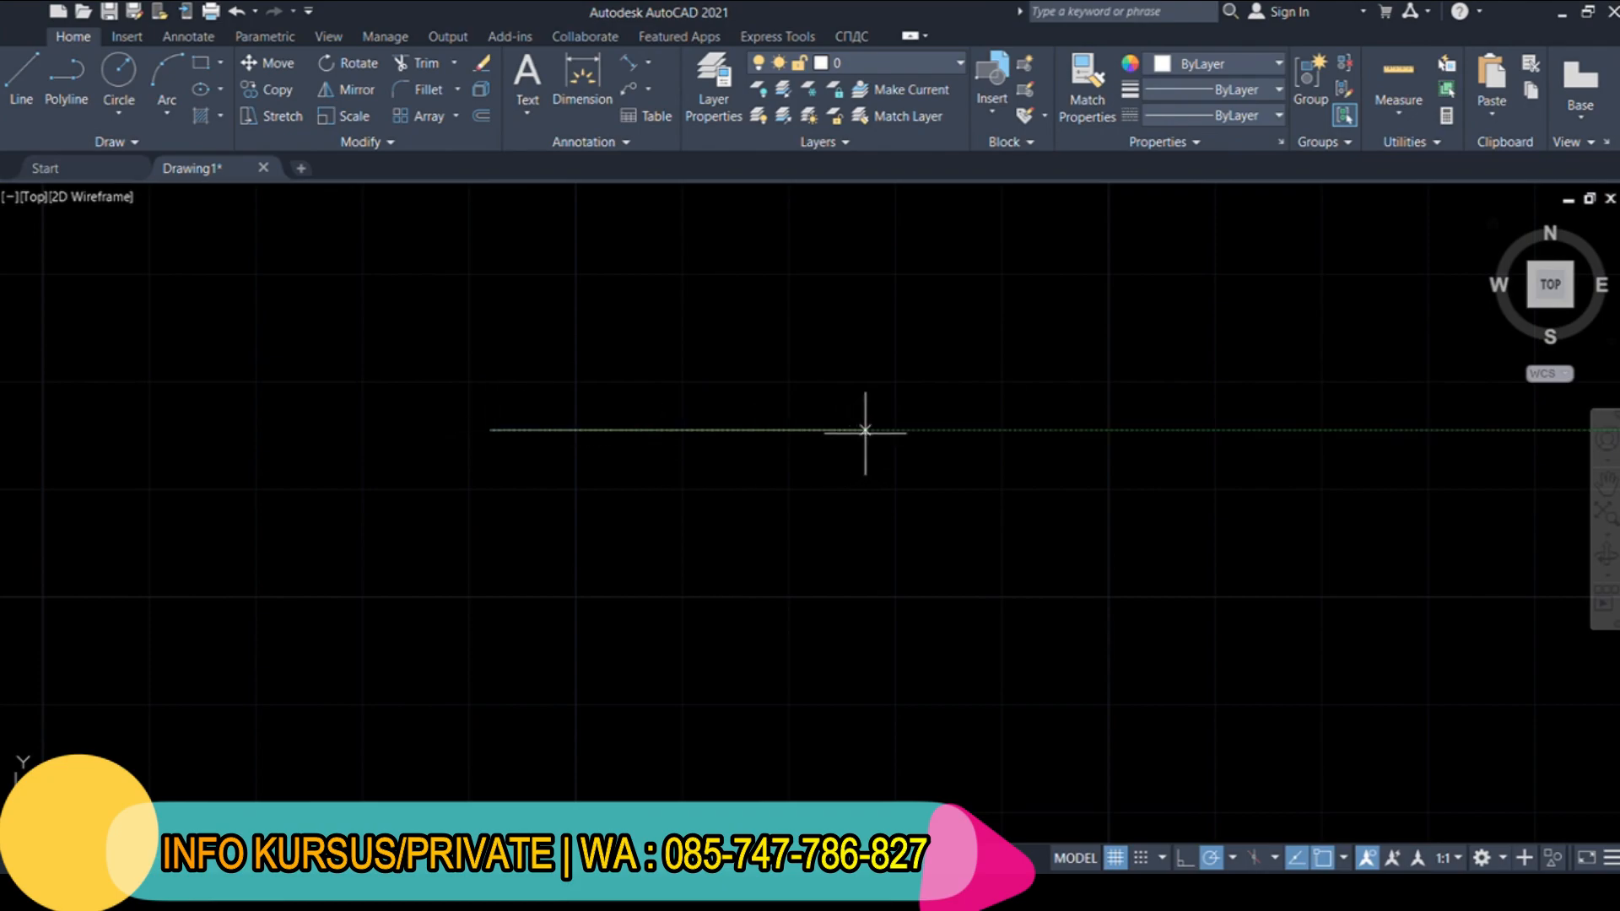
key("Return")
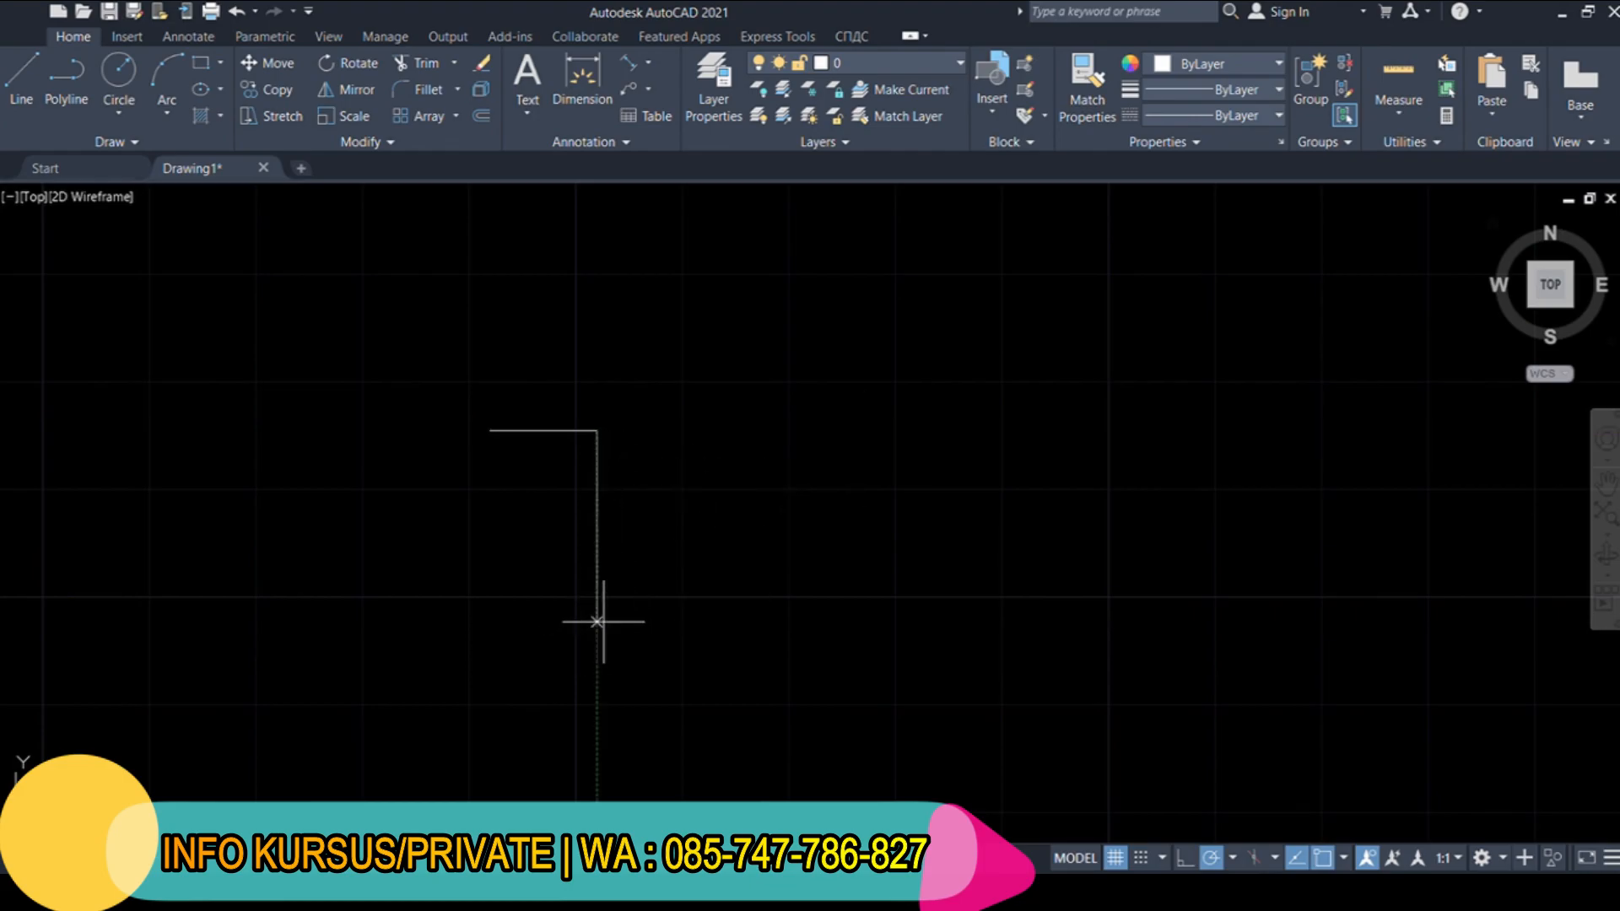
key("Escape")
Draw a stepped chain of three equal line segments running horizontal, down and horizontal, above and beside the first line
scroll(573, 432, "down", 2)
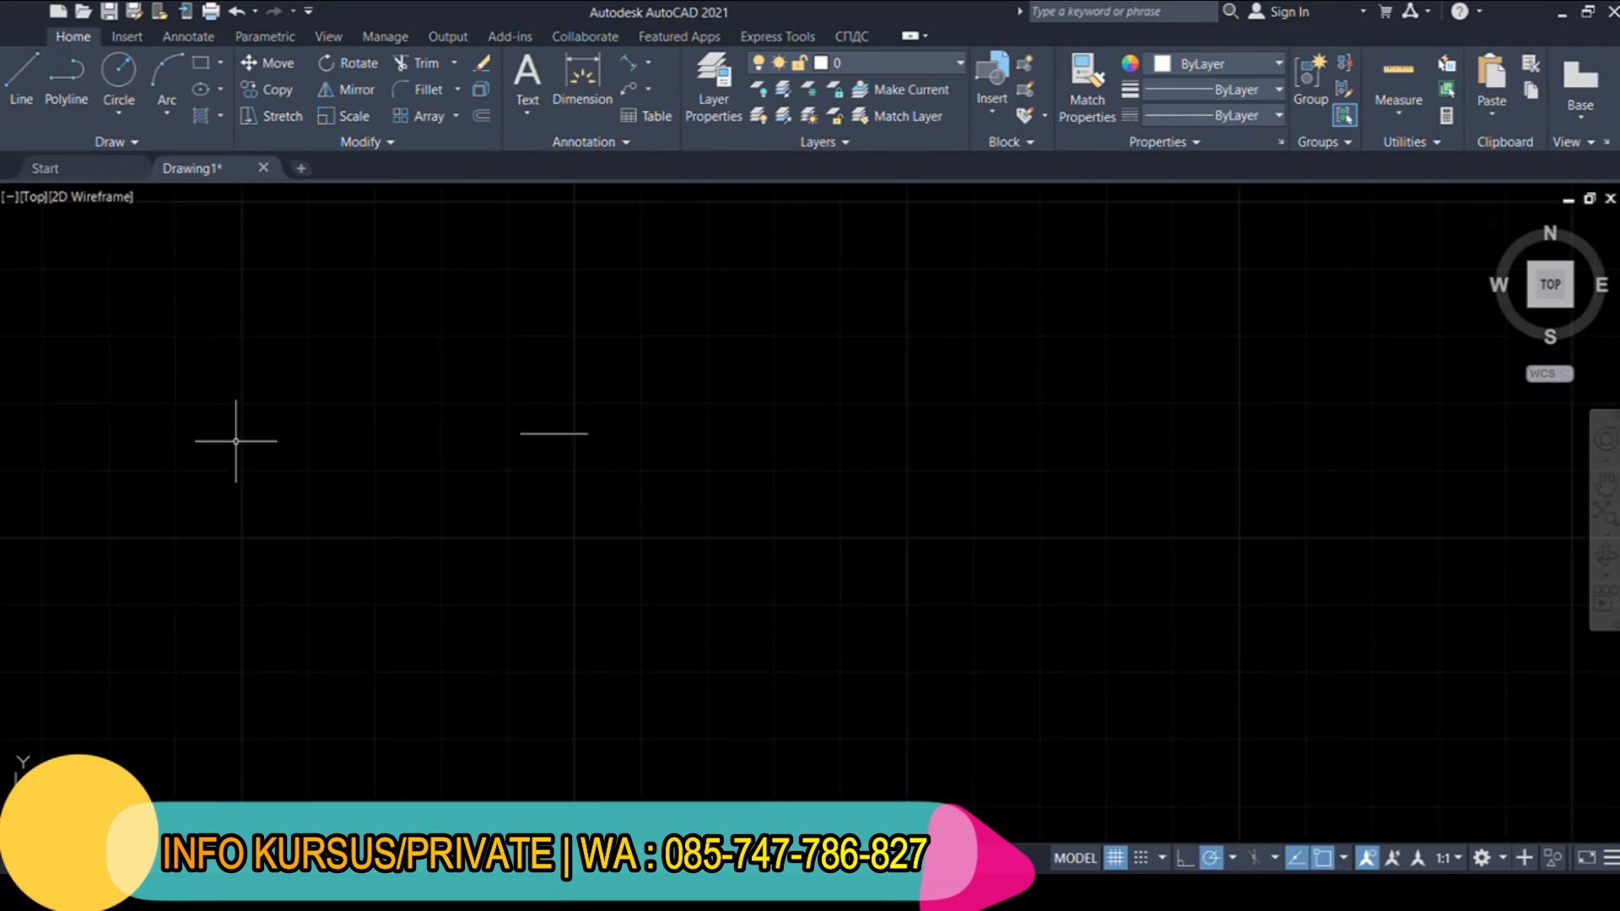
type("l")
key("Return")
left_click(679, 344)
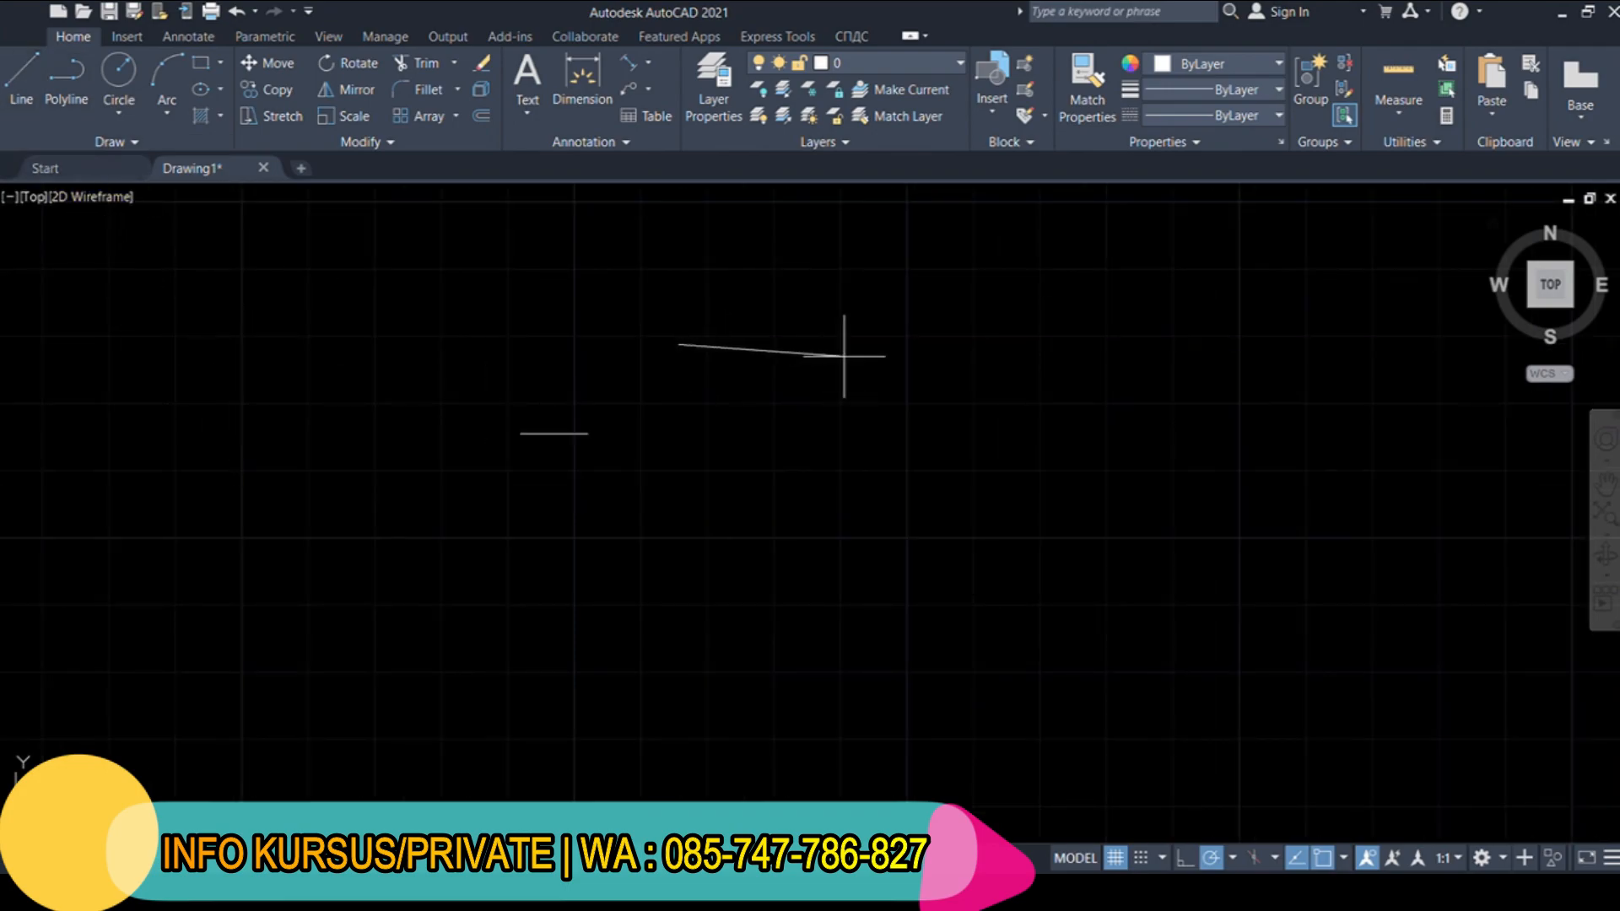
left_click(746, 344)
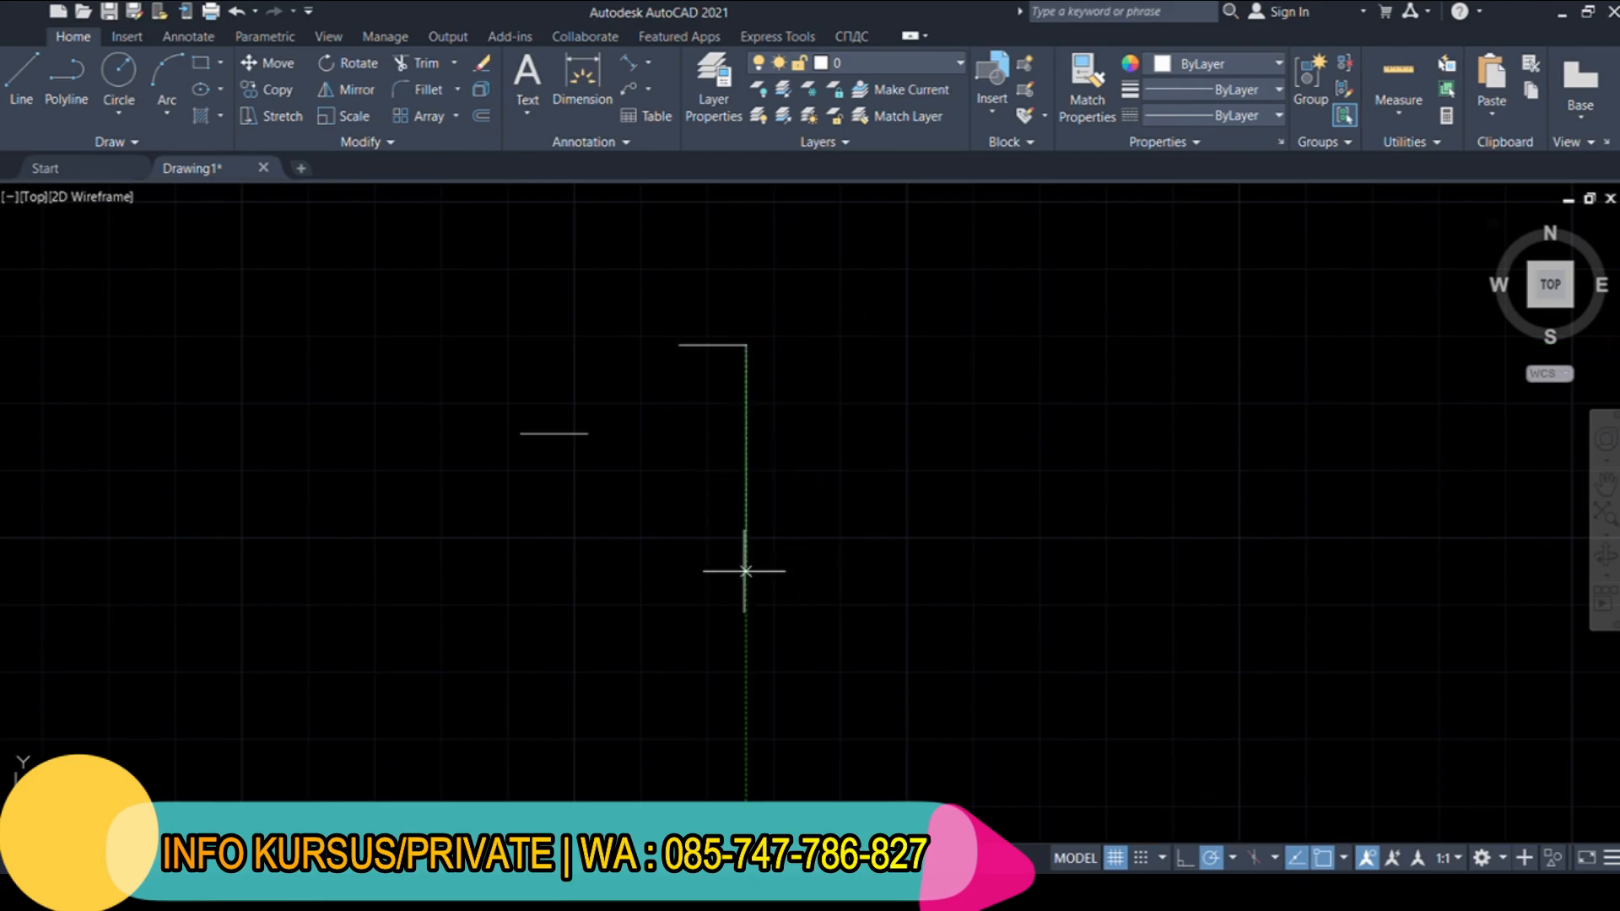
left_click(746, 412)
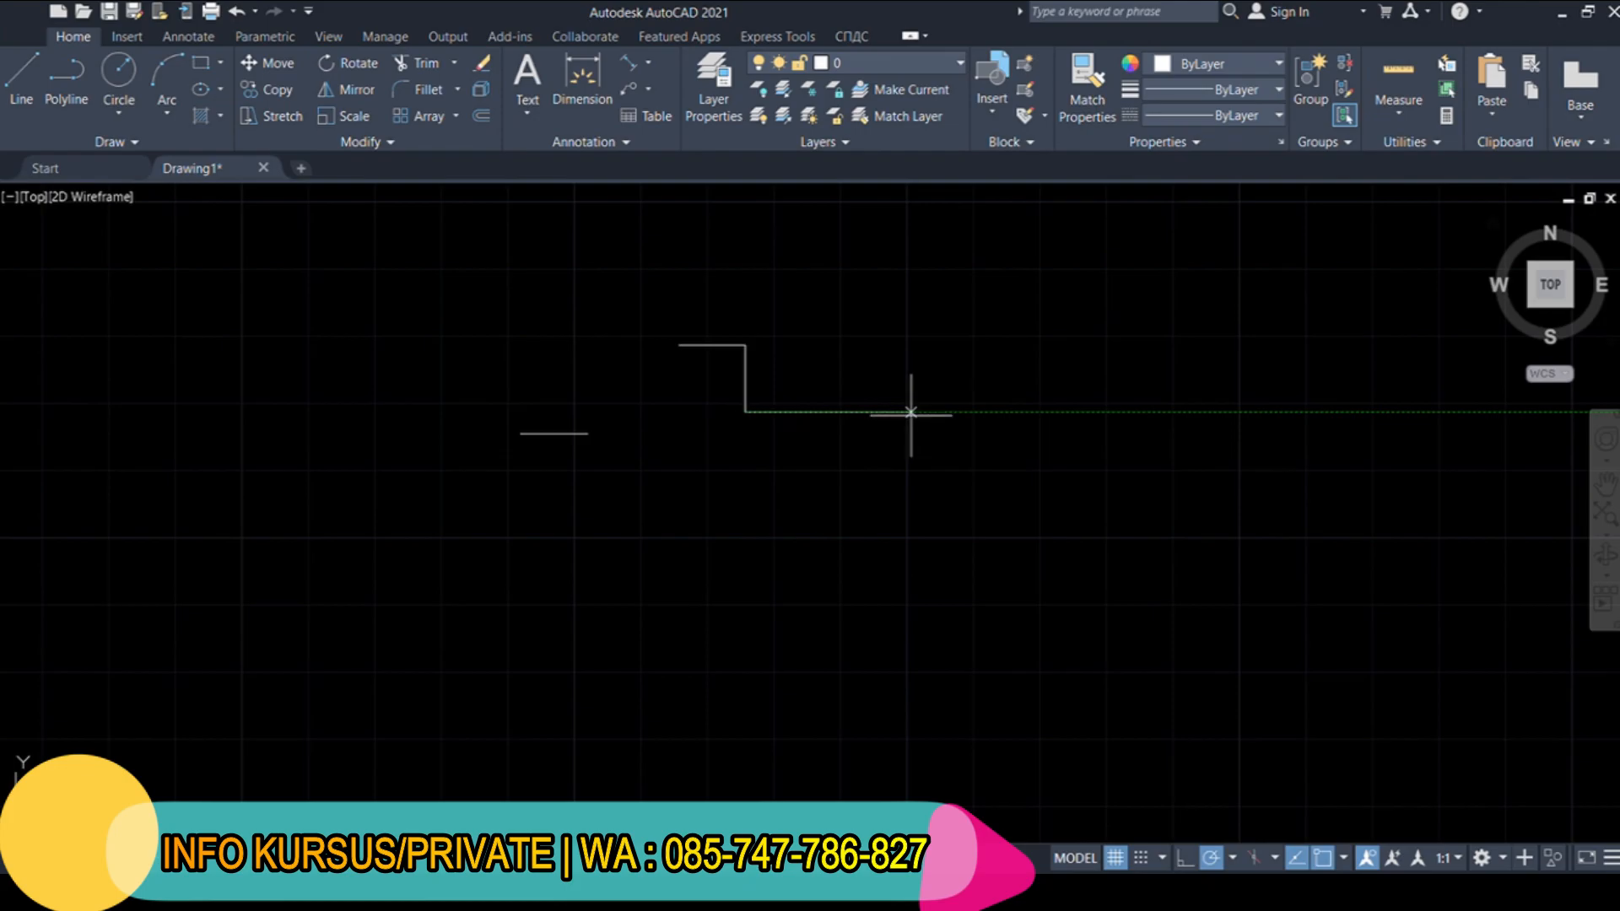
left_click(811, 412)
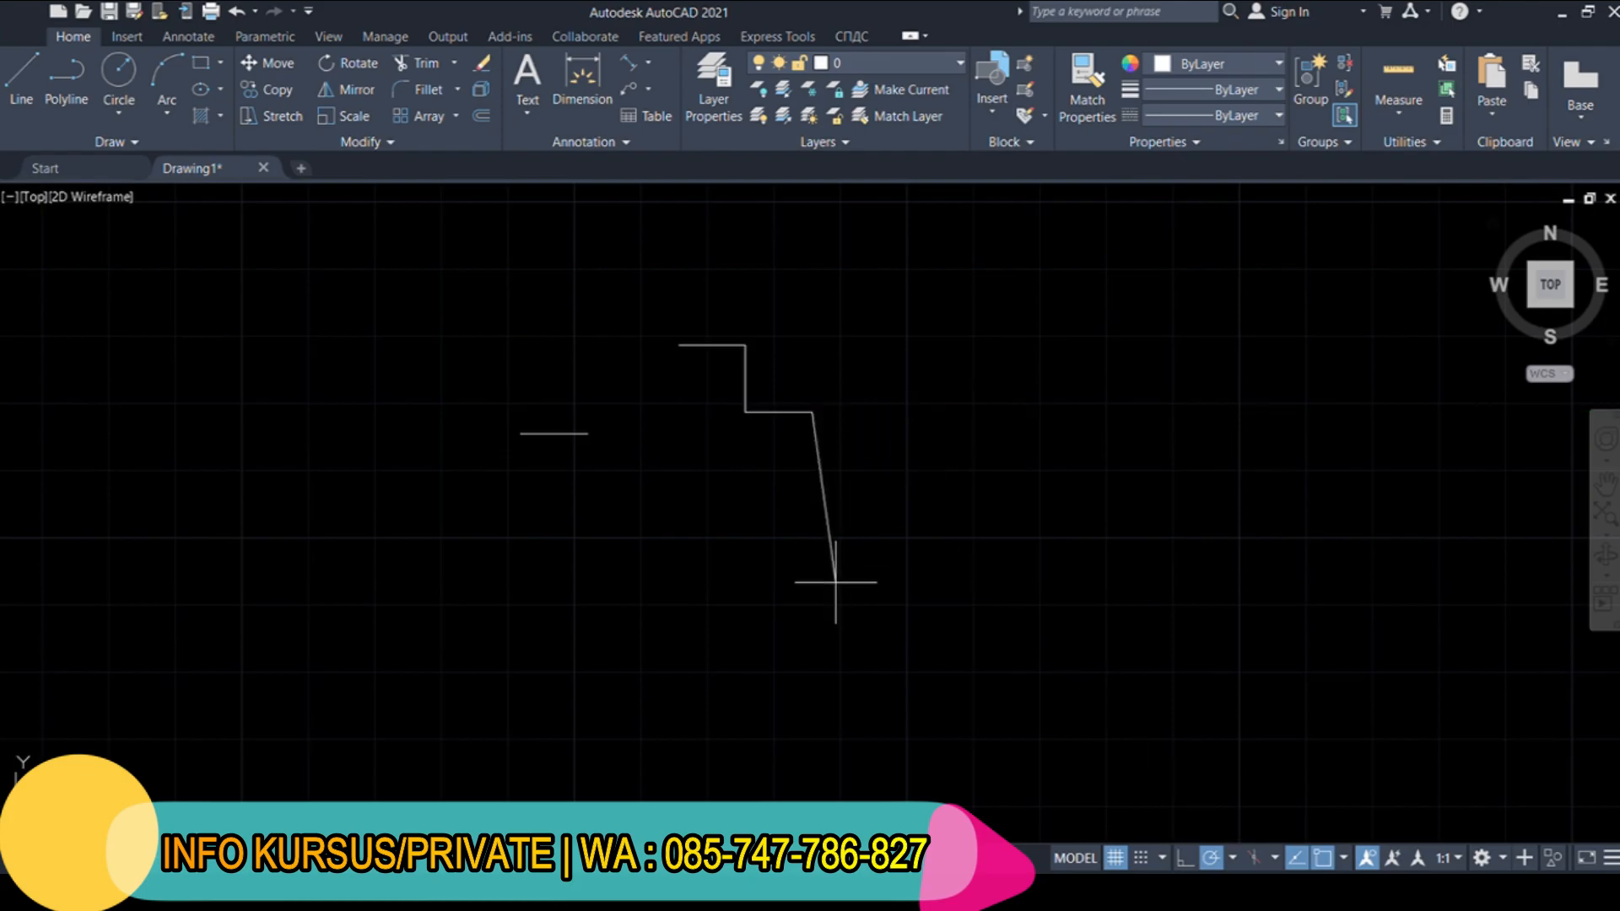
key("Escape")
Select segments of the stepped line chain individually to check whether they are separate objects
scroll(735, 385, "up", 4)
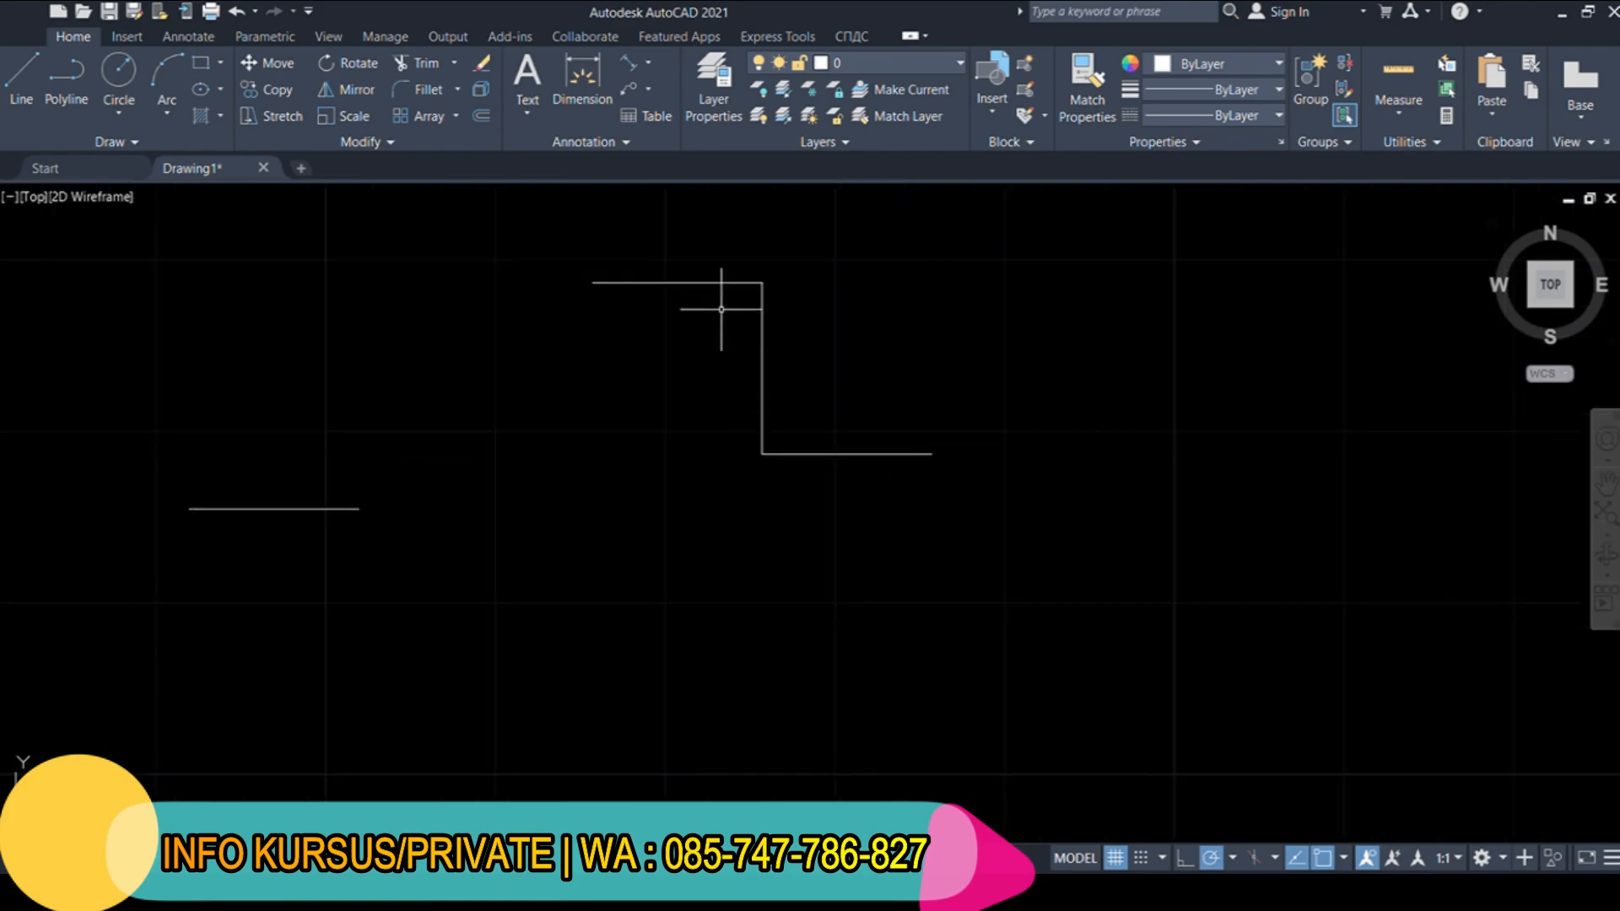
middle_click_drag(713, 289, 608, 408)
left_click(593, 402)
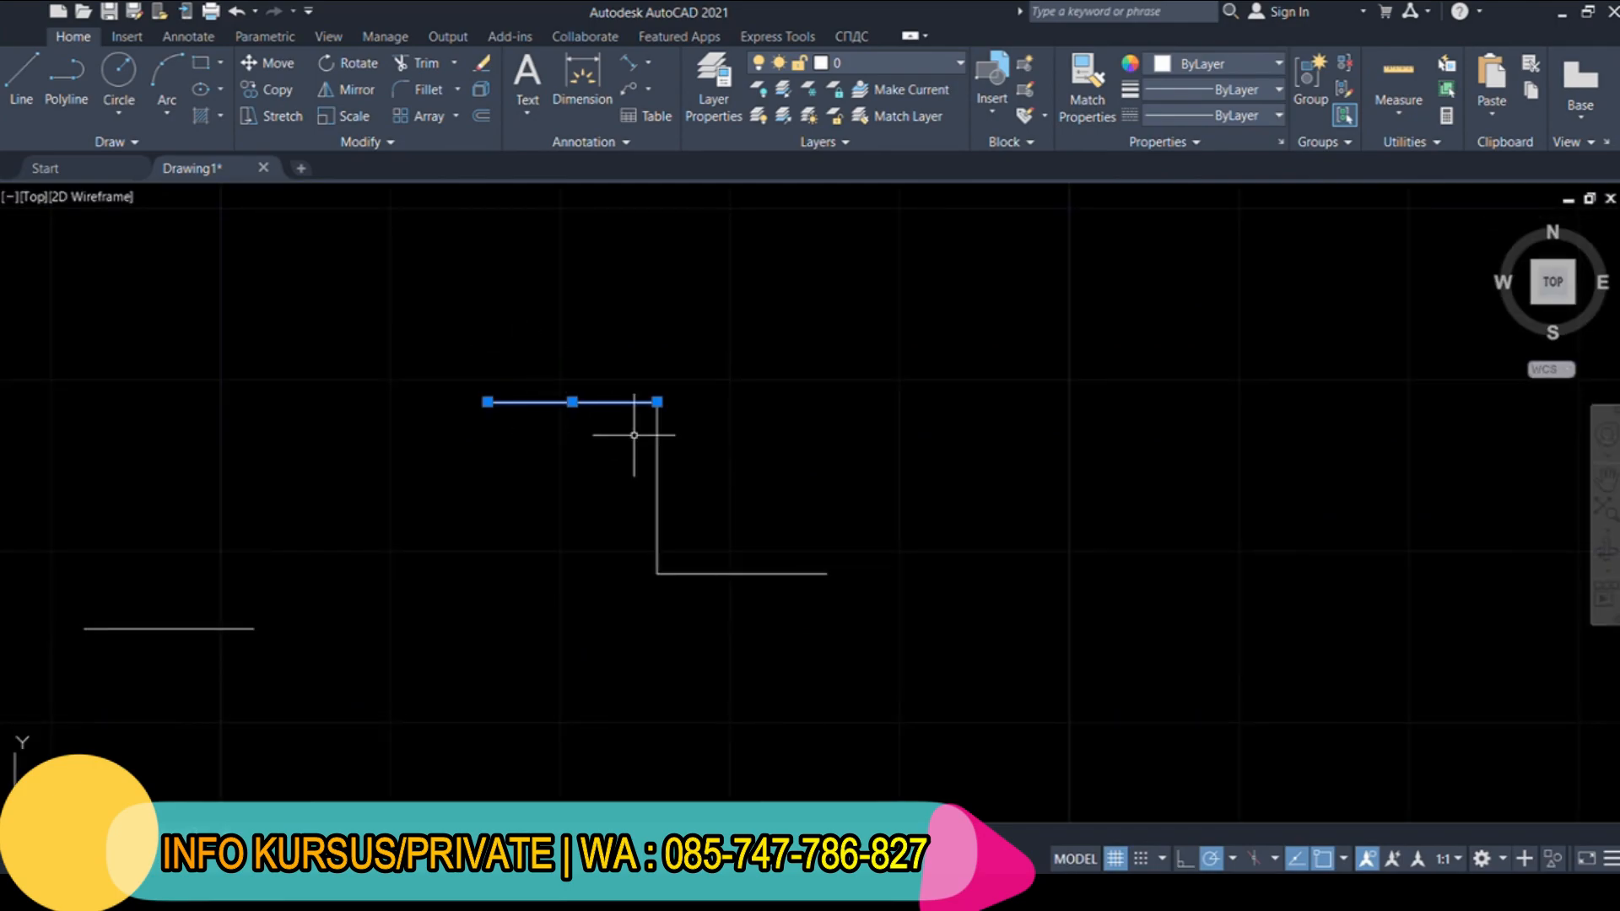
left_click(610, 453)
left_click(744, 607)
left_click(720, 553)
key("Escape")
left_click(748, 605)
left_click(706, 548)
key("Escape")
scroll(706, 545, "down", 4)
Delete the stepped line chain together with the single horizontal line
left_click(750, 594)
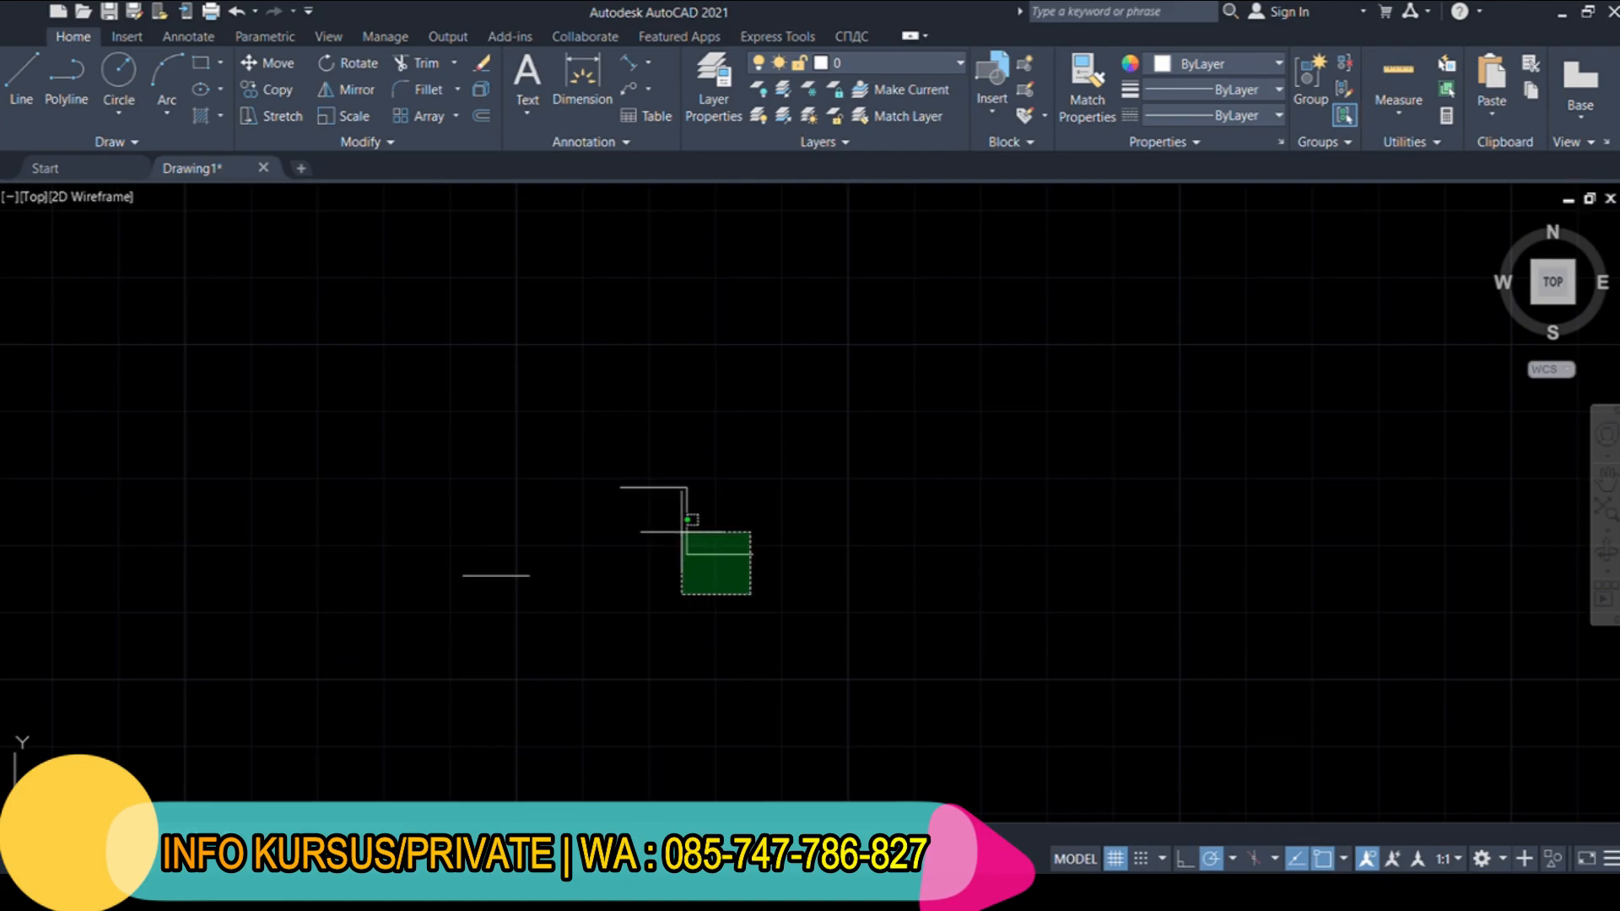
left_click(461, 483)
key("Delete")
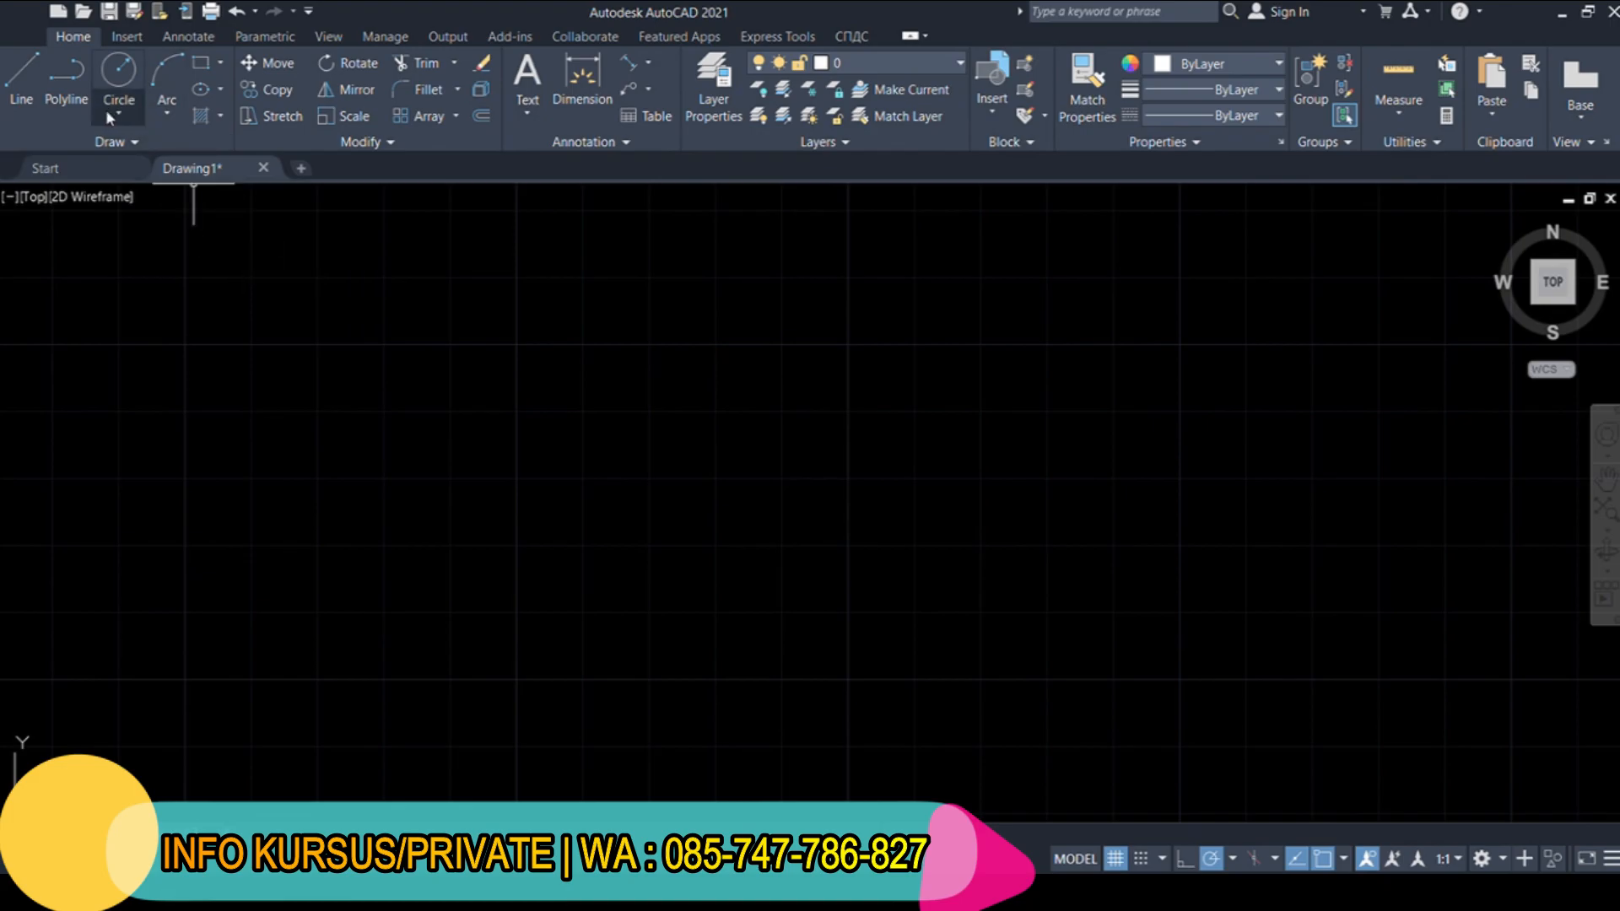
Draw a horizontal line across the middle of the empty drawing area with the Line command
left_click(28, 95)
left_click(585, 420)
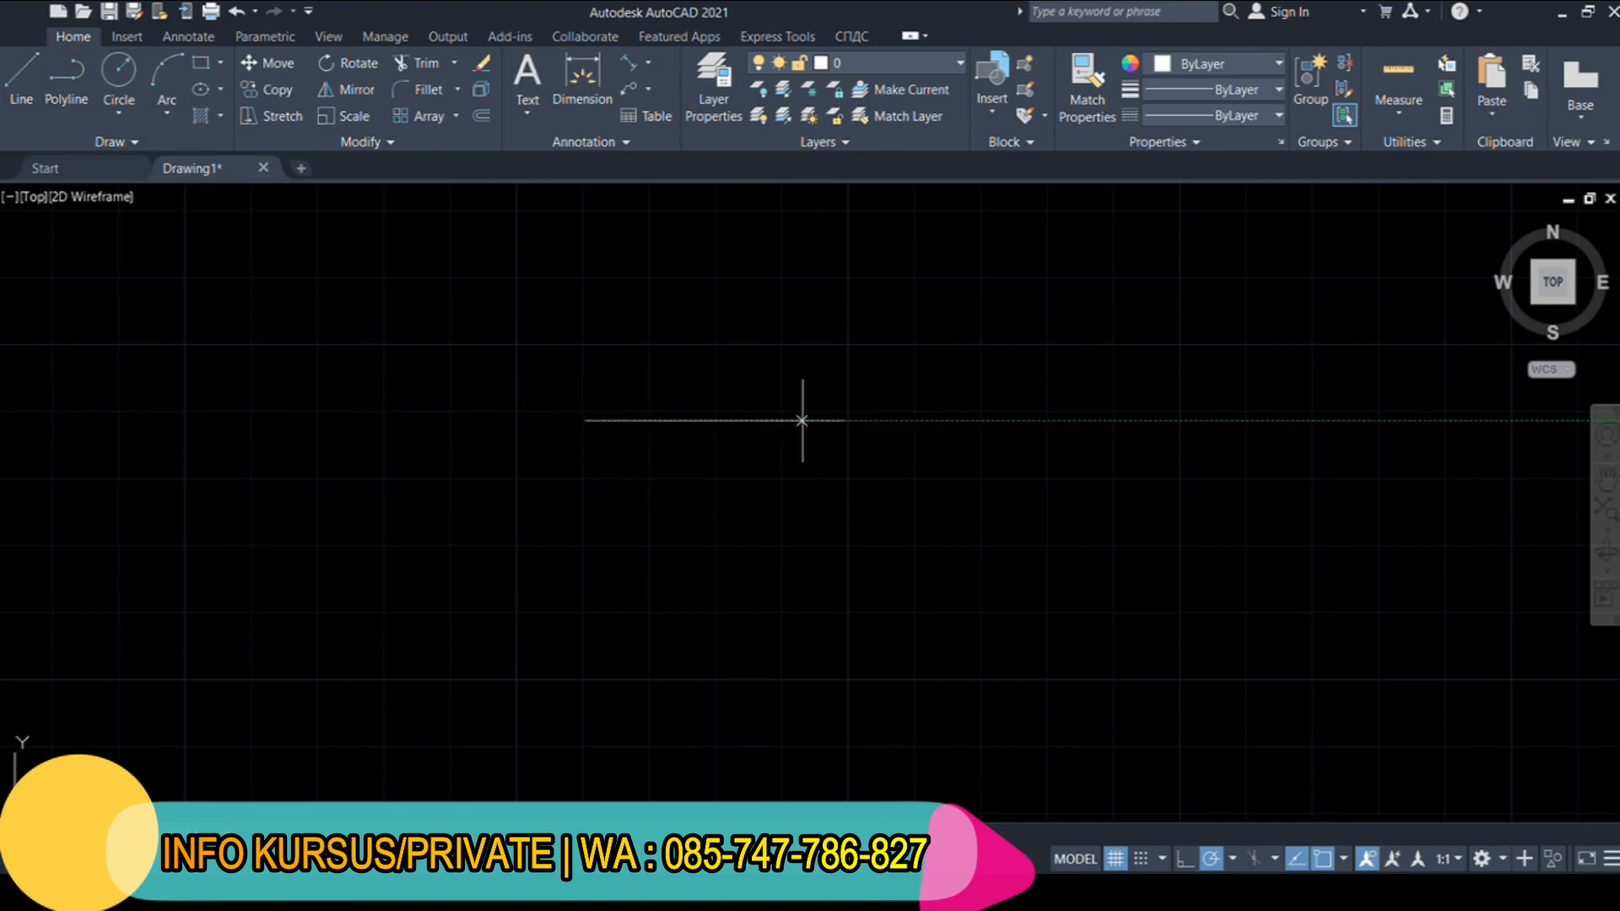
left_click(838, 420)
key("Escape")
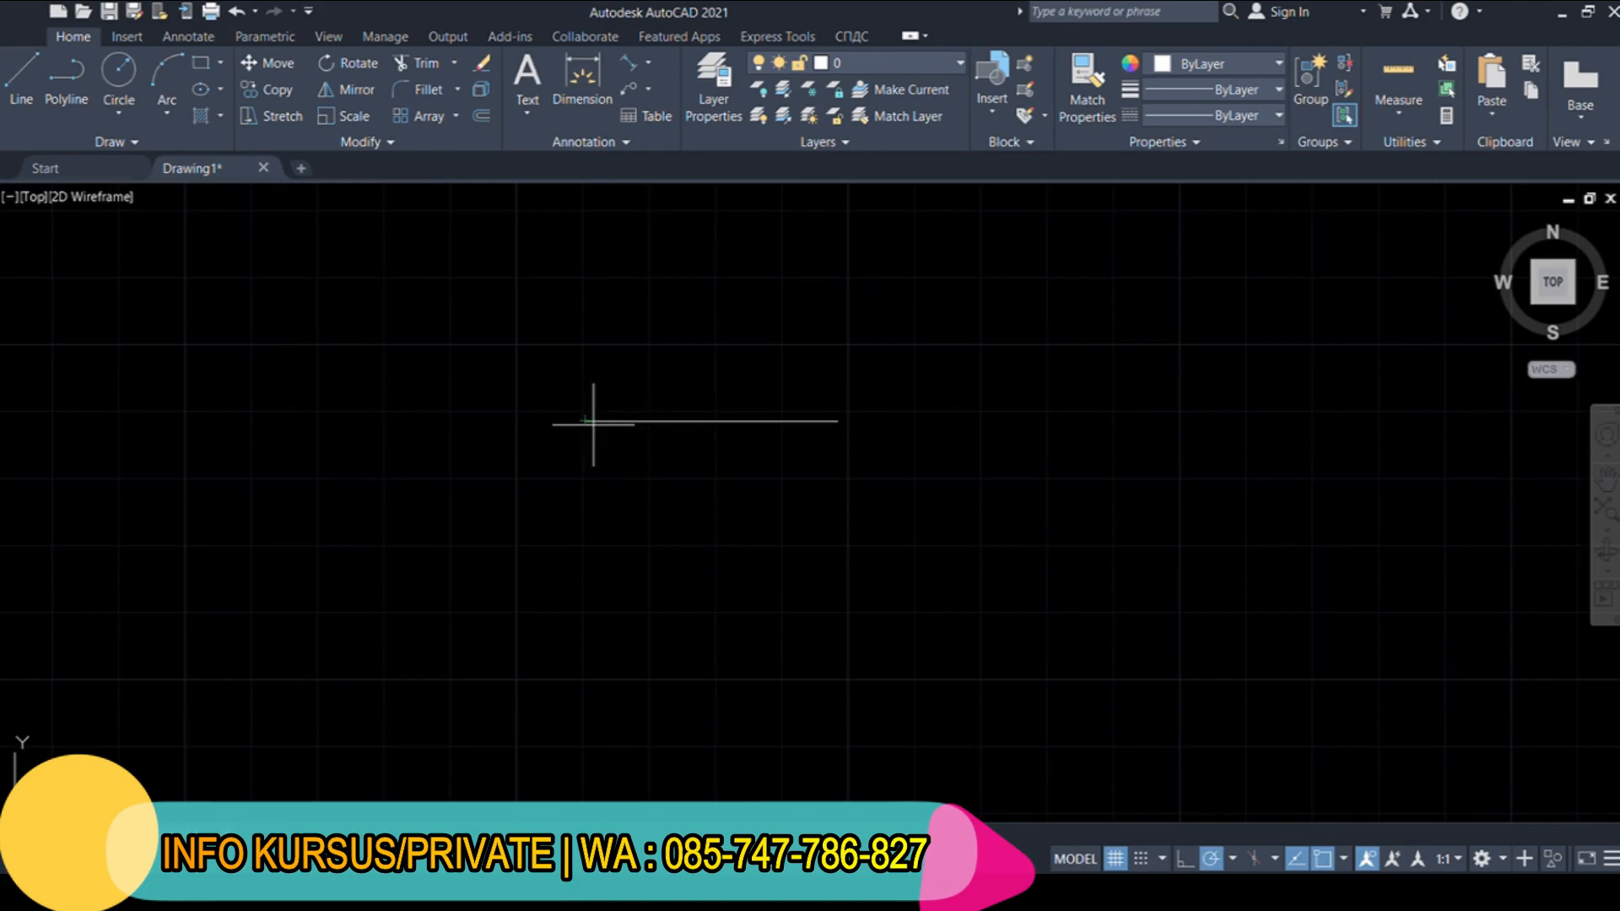
Turn on Ortho mode and draw vertical construction lines through both endpoints of the horizontal line
left_click(1185, 859)
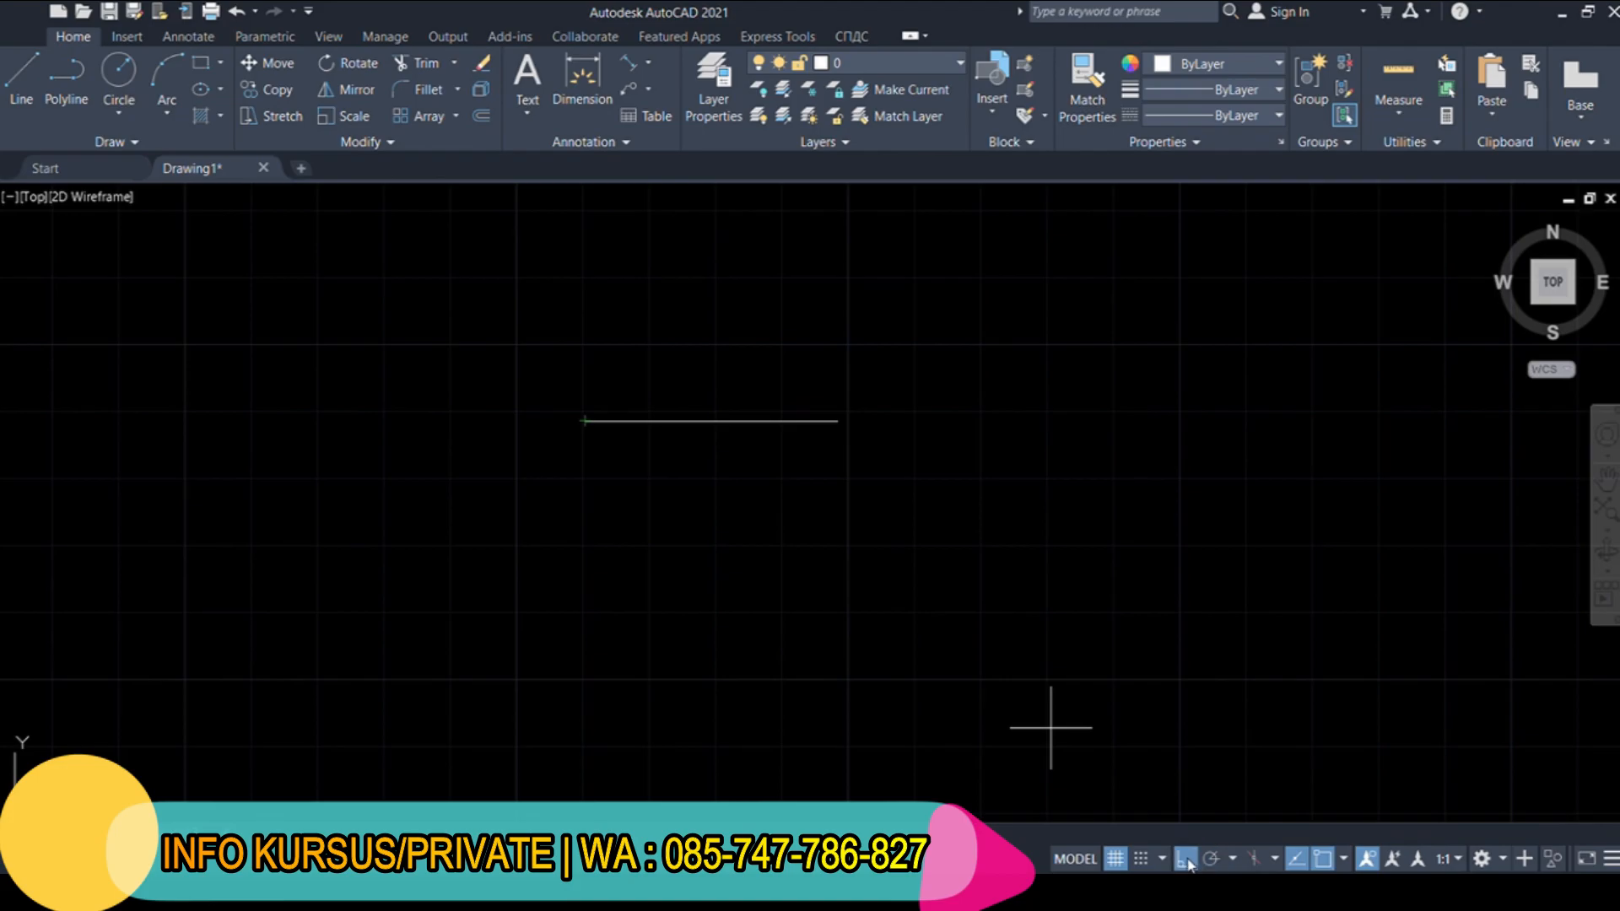
left_click(585, 421)
left_click(580, 271)
key("Escape")
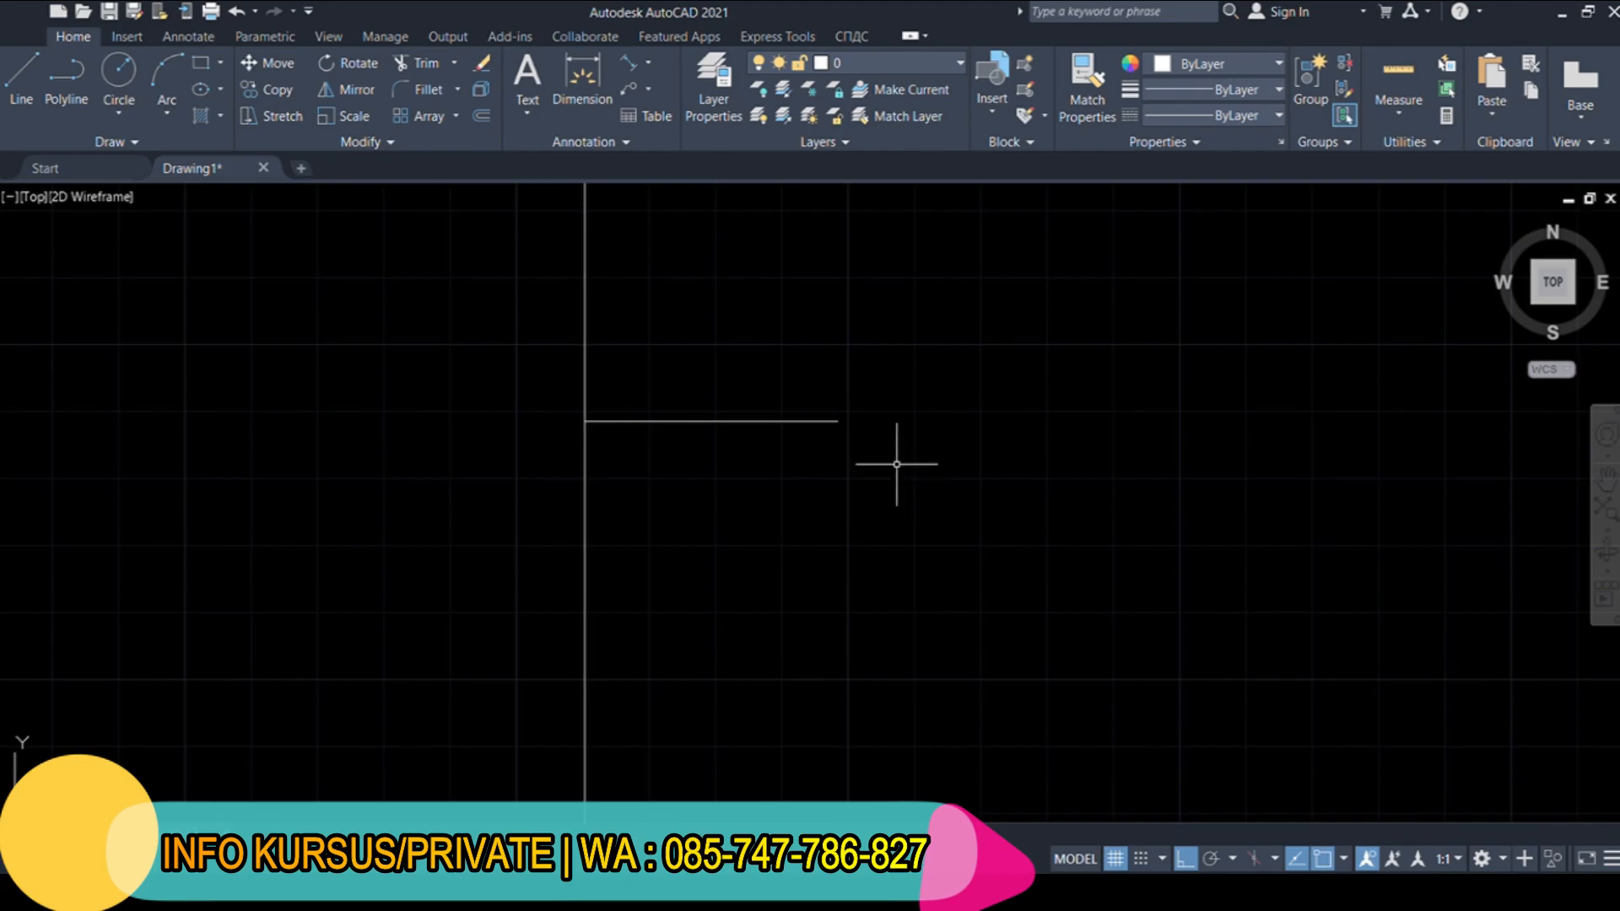
left_click(840, 422)
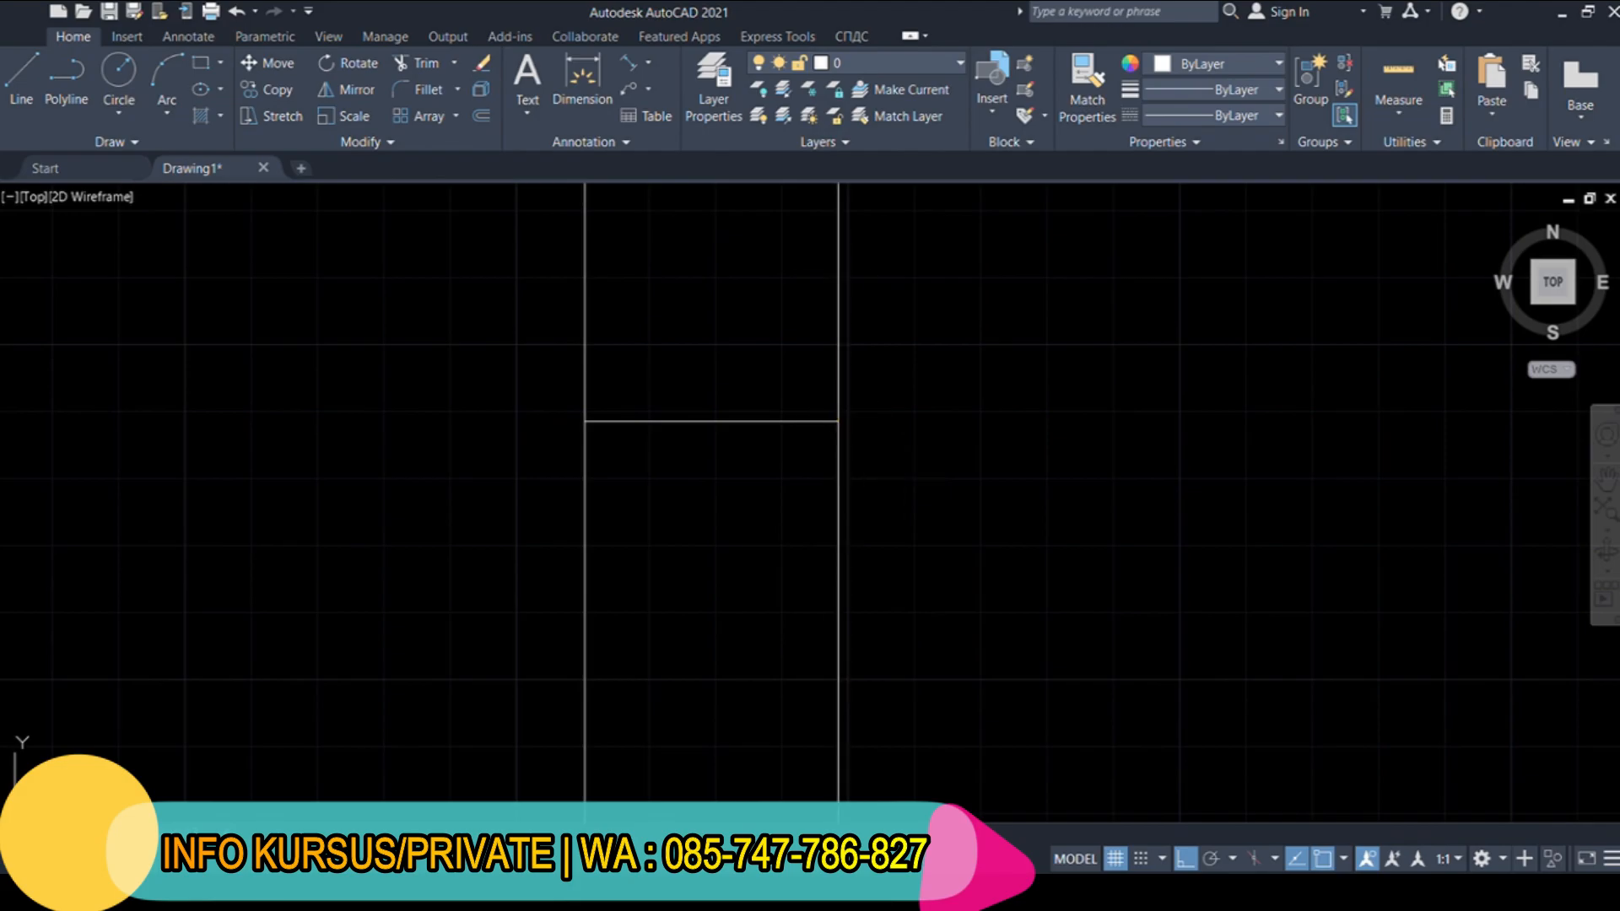
scroll(842, 448, "down", 5)
scroll(847, 418, "down", 6)
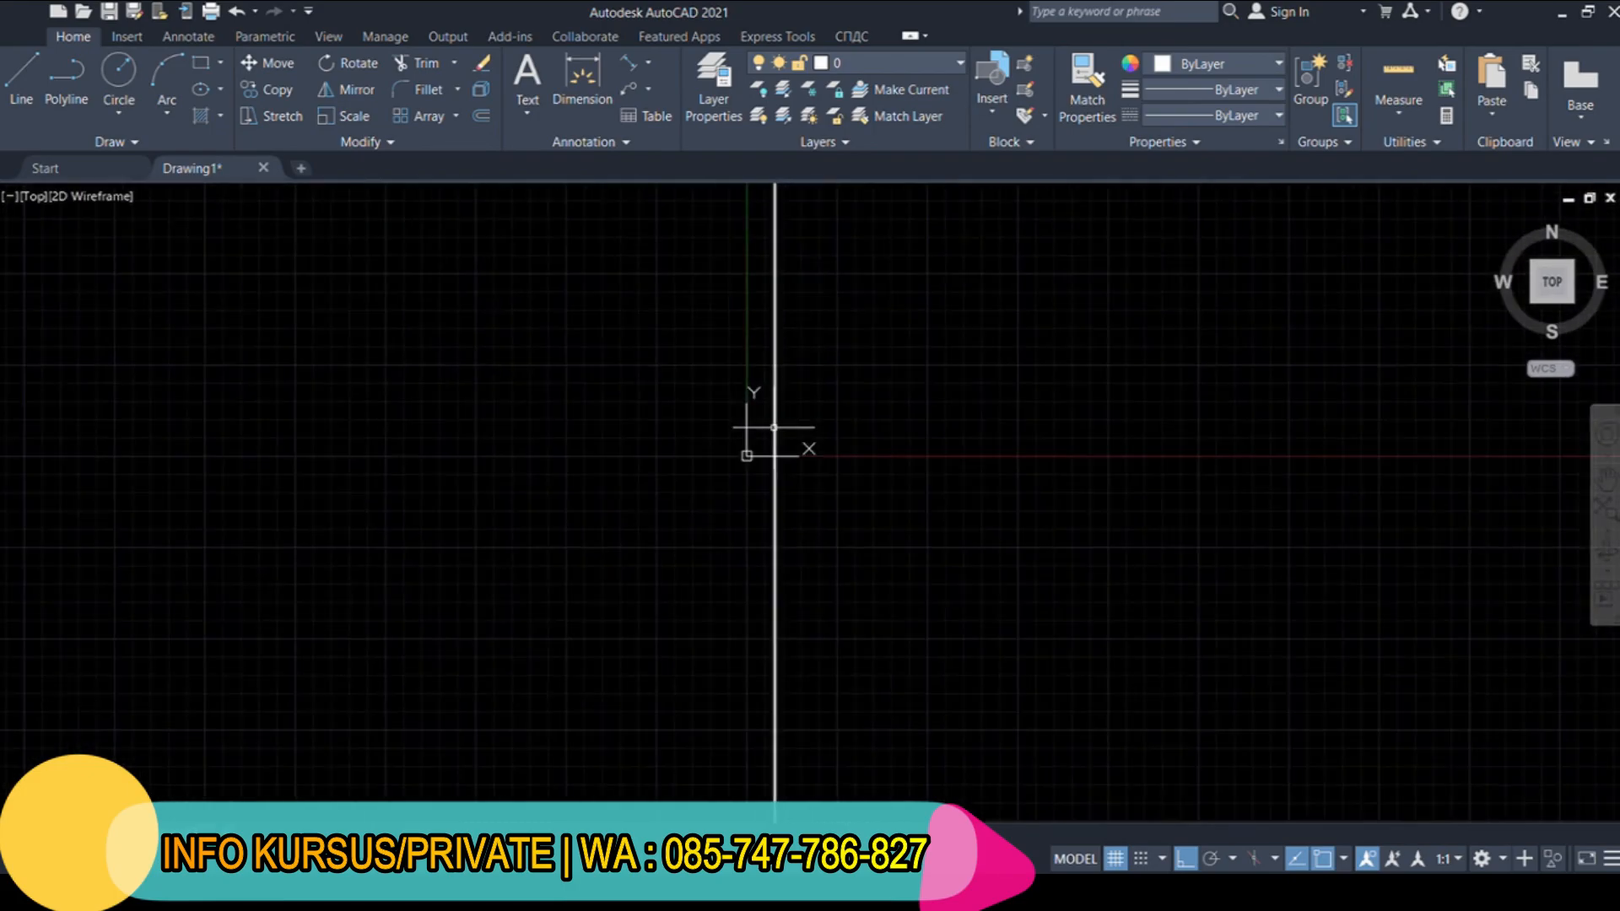
scroll(643, 434, "up", 10)
scroll(621, 452, "up", 2)
scroll(644, 543, "up", 5)
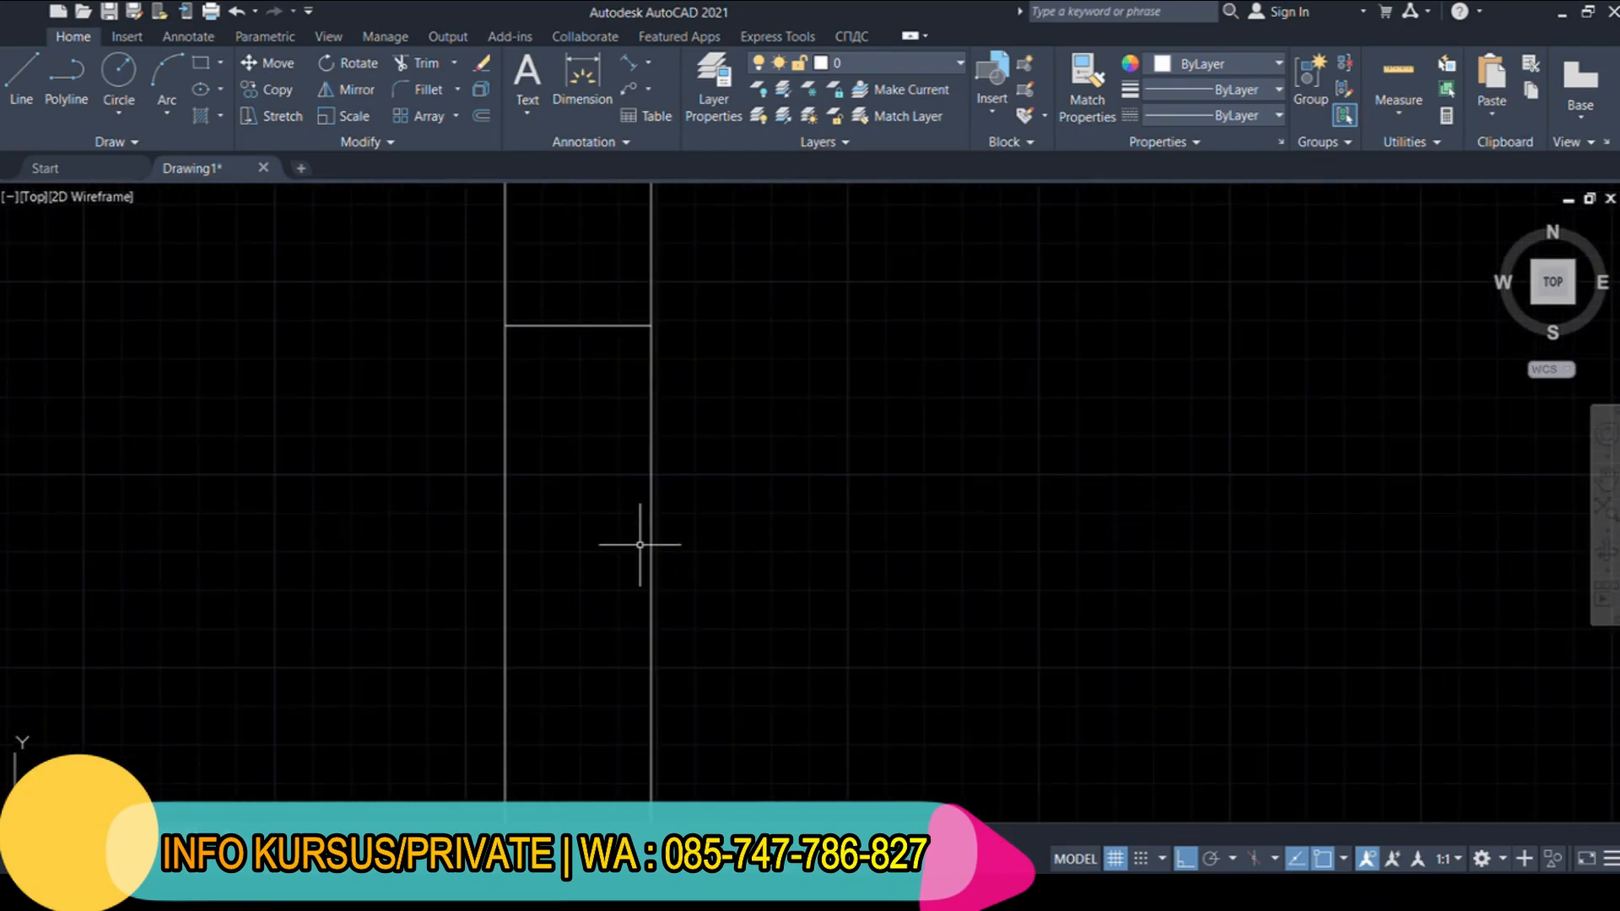
Delete both vertical construction lines and the horizontal line between them
left_click(784, 466)
left_click(454, 395)
key("Delete")
left_click(787, 446)
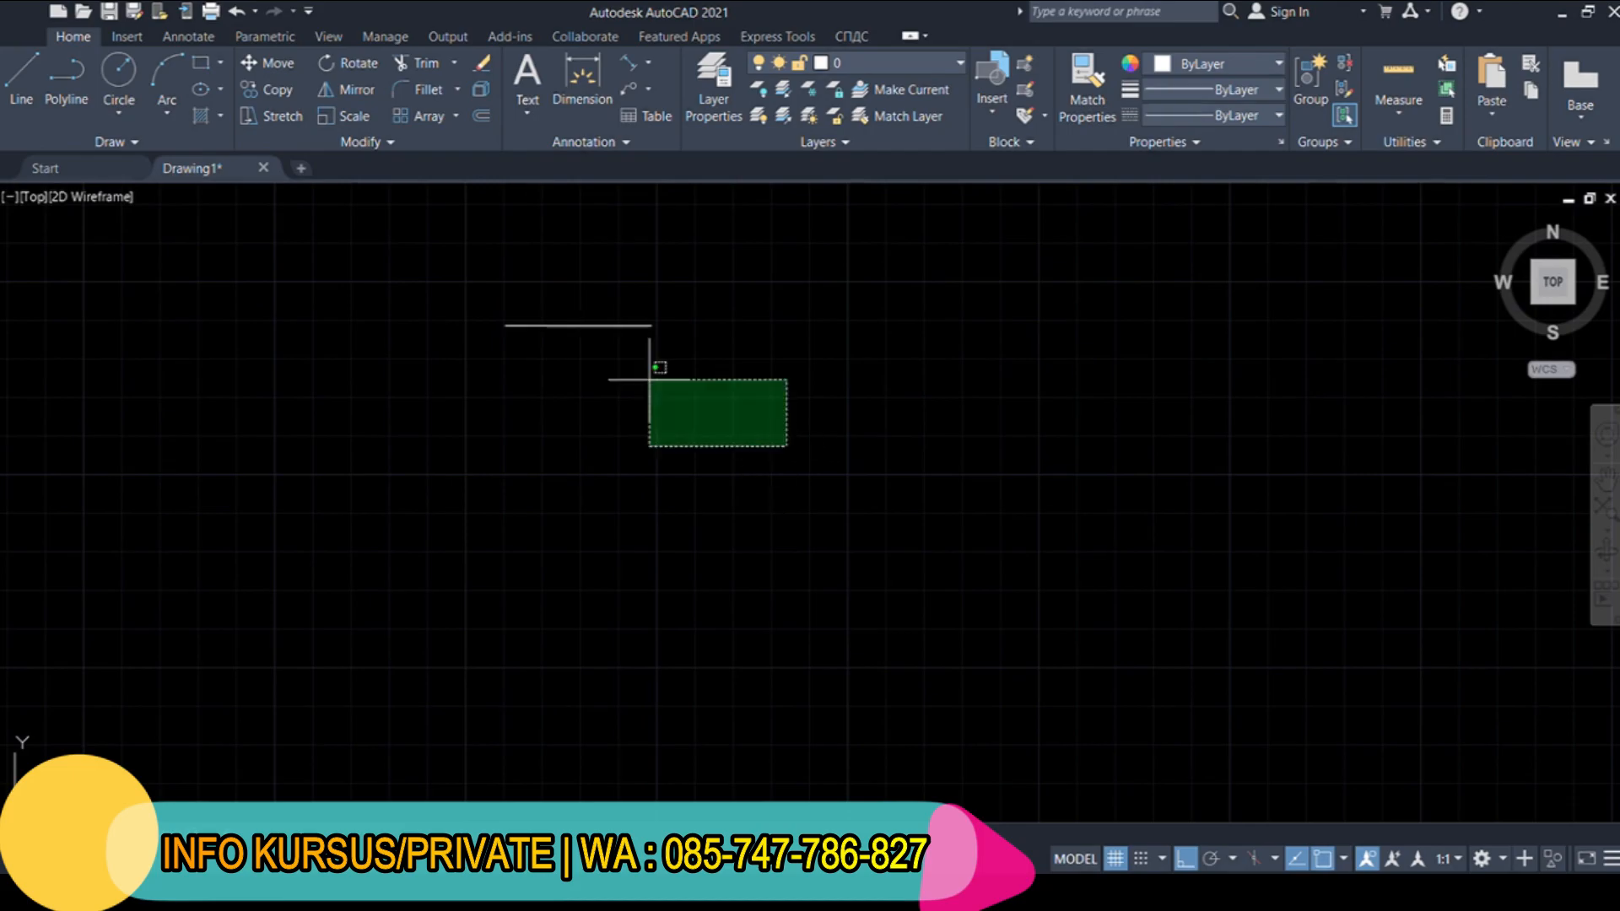
left_click(509, 288)
key("Delete")
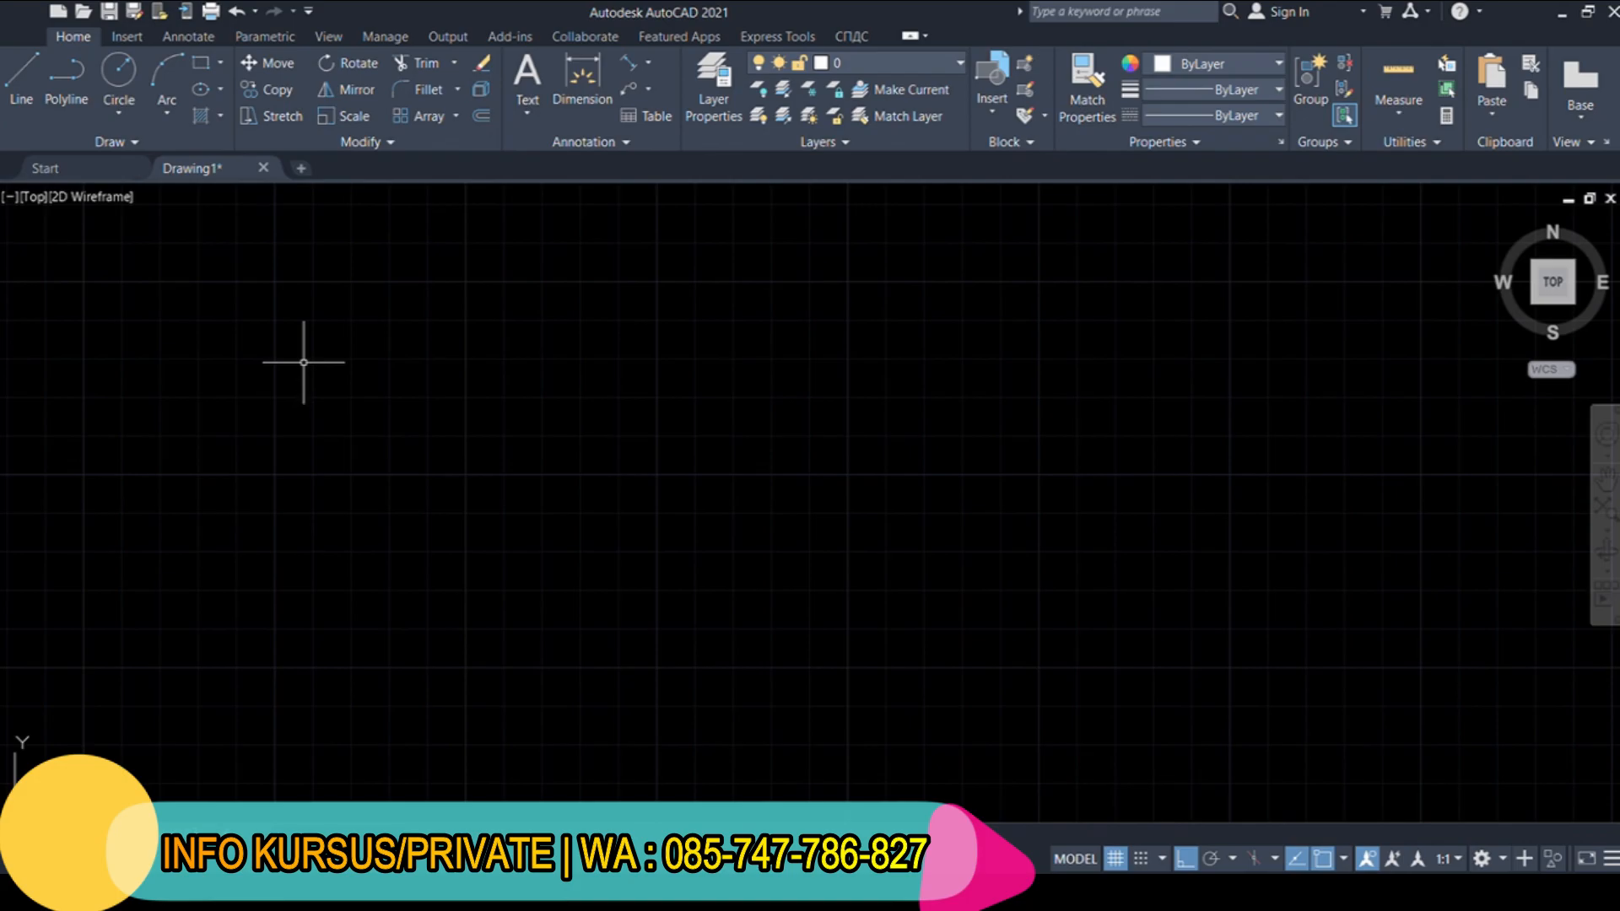
left_click(515, 376)
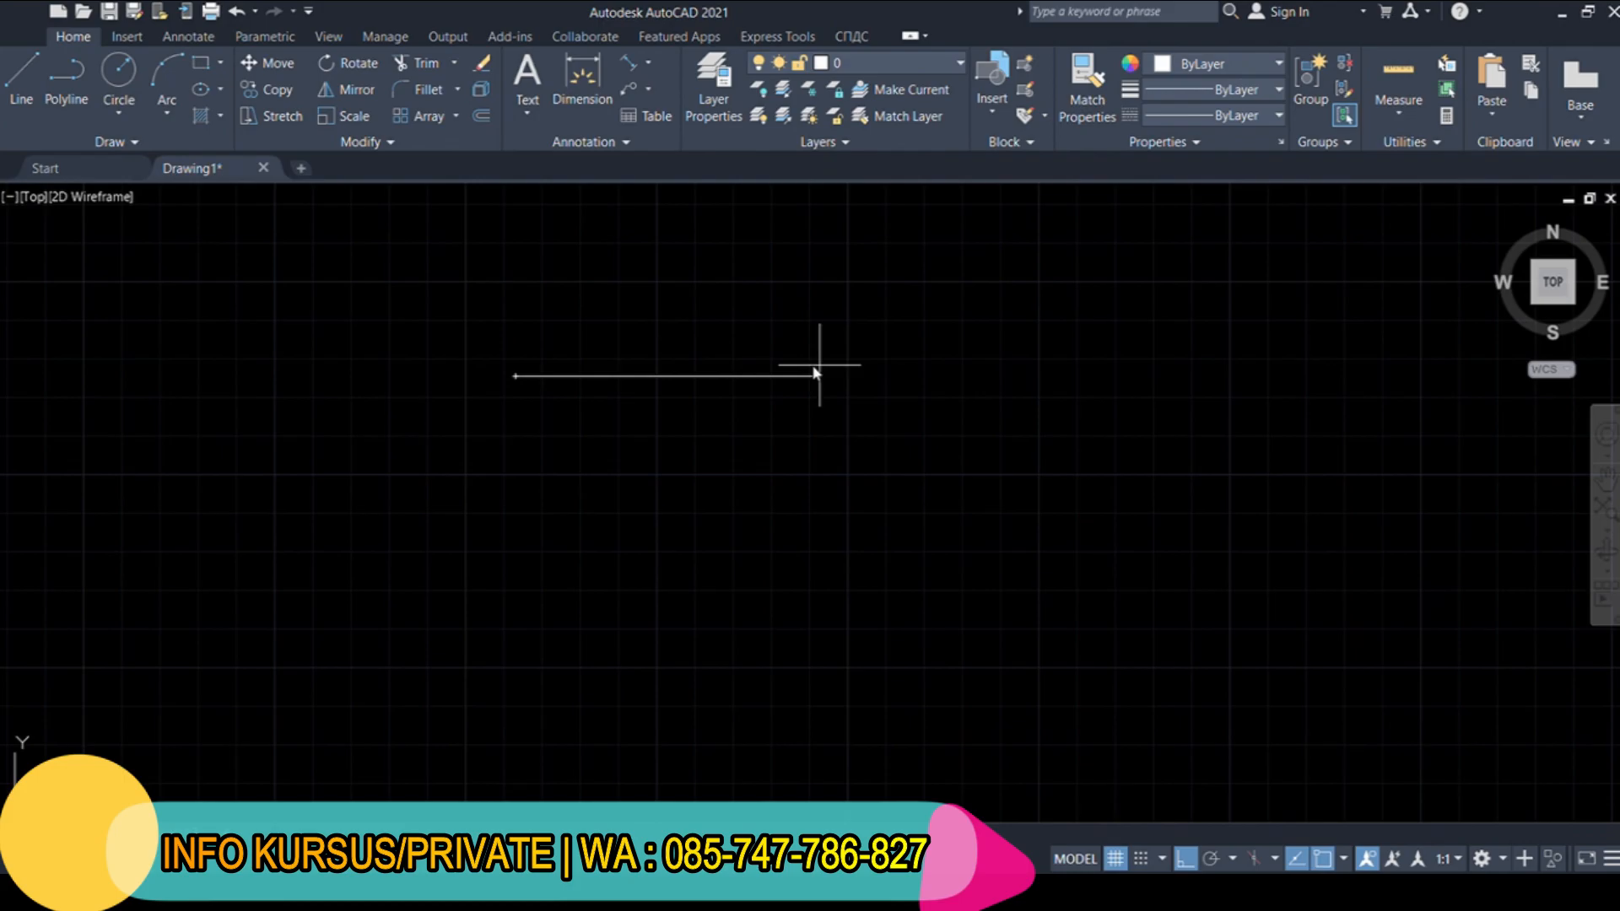
key("Return")
key("Escape")
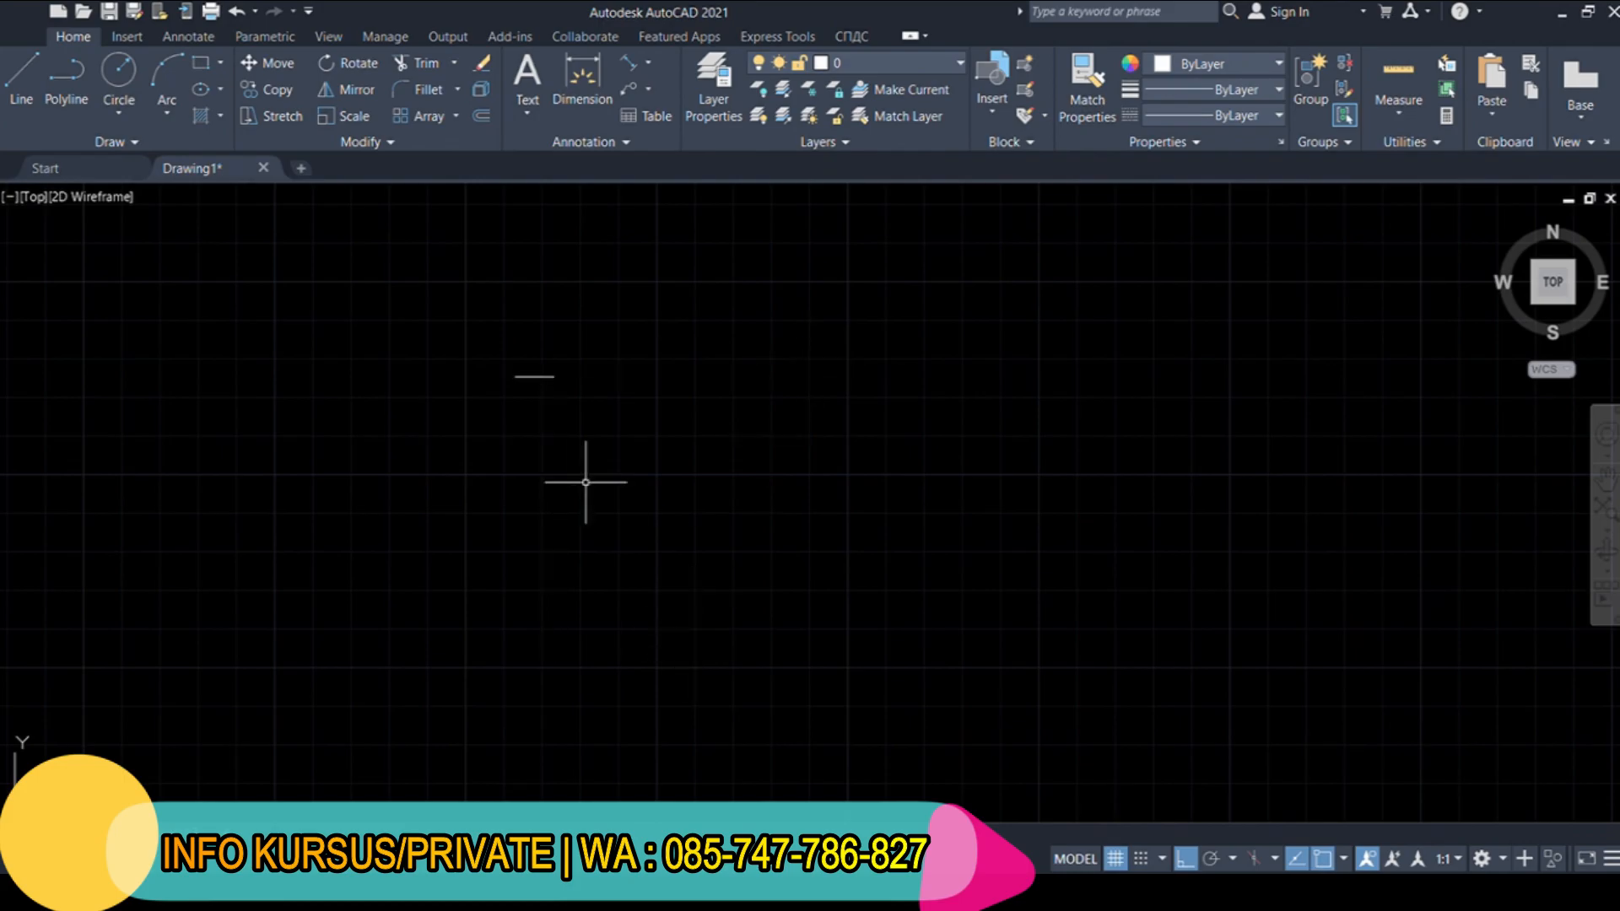
scroll(536, 371, "up", 8)
left_click(583, 428)
left_click(473, 348)
key("Delete")
Draw a stepped polyline with three 10-unit segments running horizontal, down and horizontal
left_click(468, 387)
type("10")
key("Return")
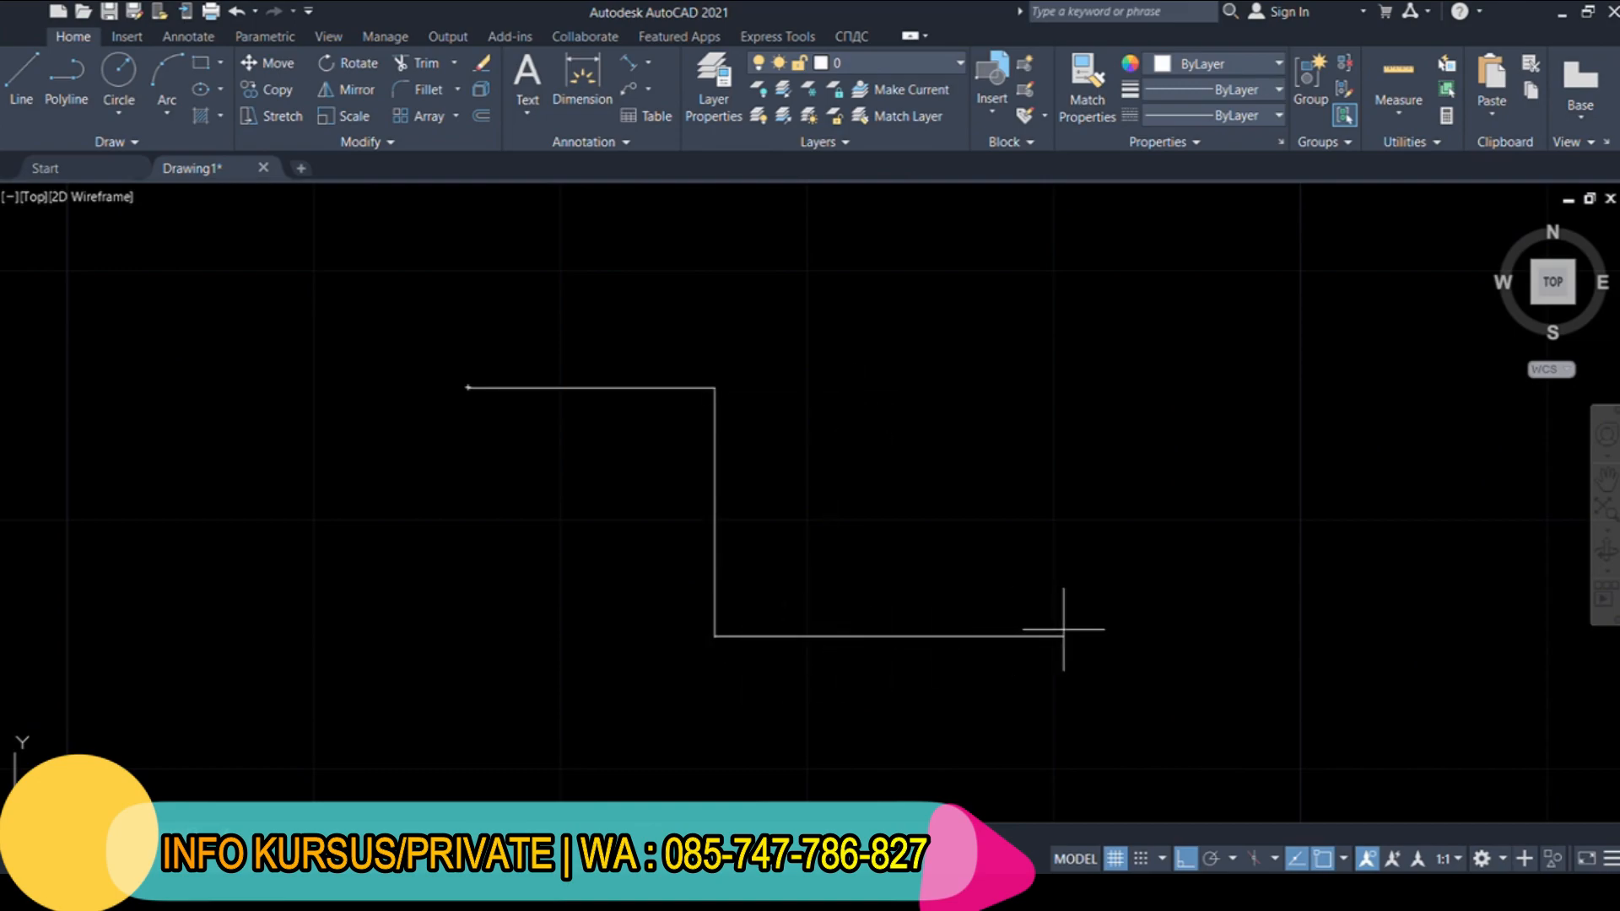
type("10")
key("Return")
middle_click_drag(1007, 680, 933, 452)
key("Escape")
scroll(835, 536, "down", 2)
scroll(687, 398, "up", 5)
scroll(727, 490, "down", 2)
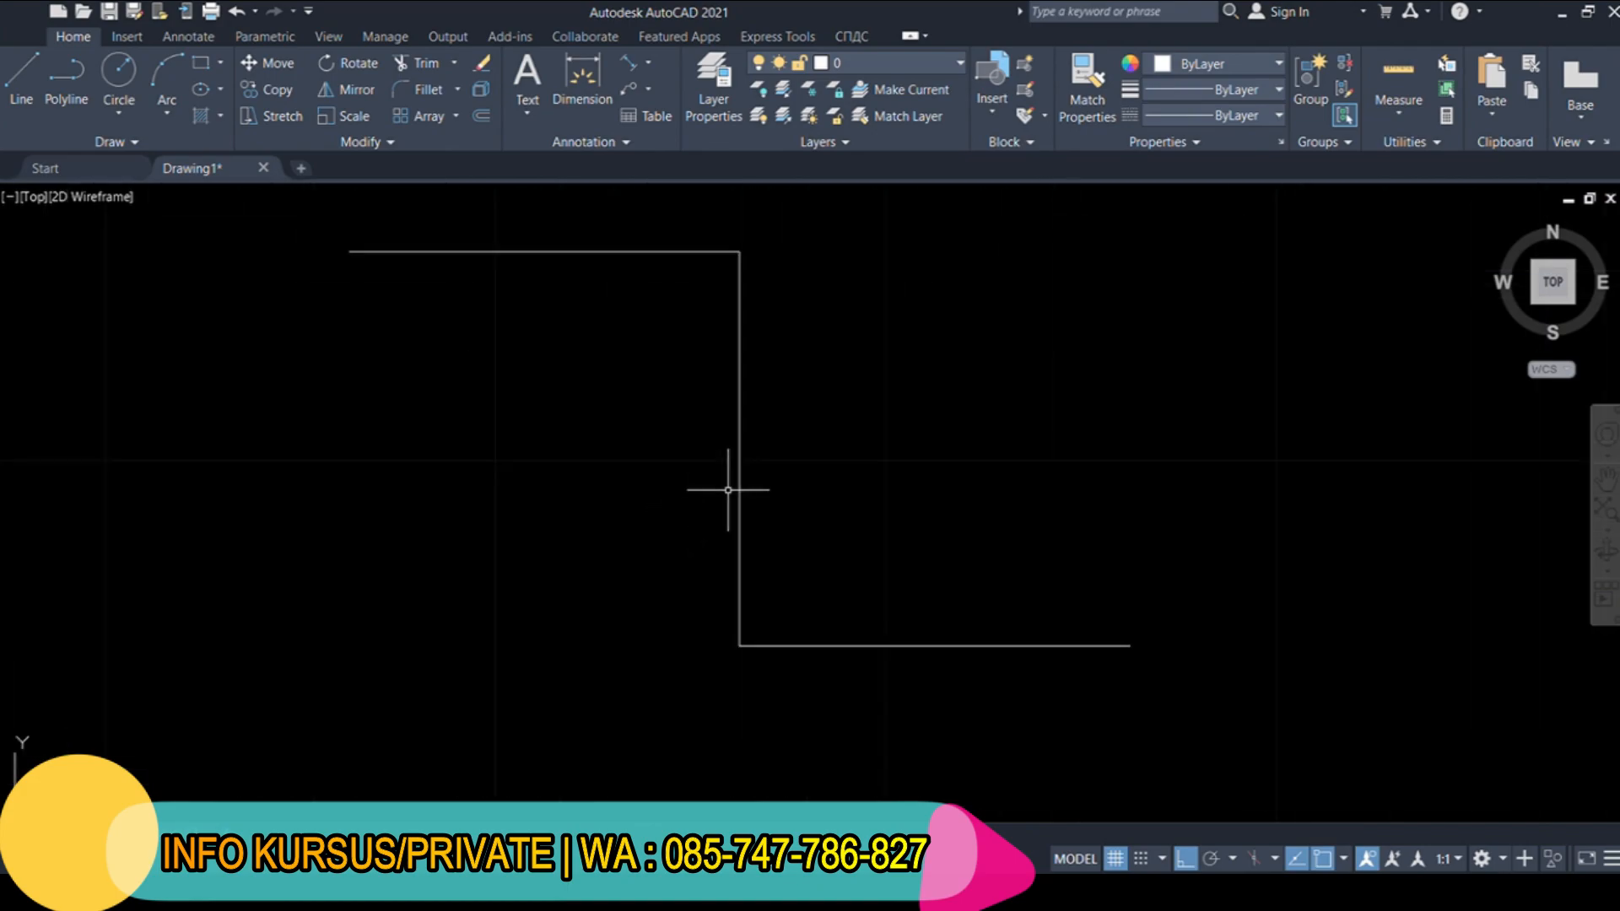
Select the stepped polyline to check that its segments form one object, and delete it
left_click(739, 426)
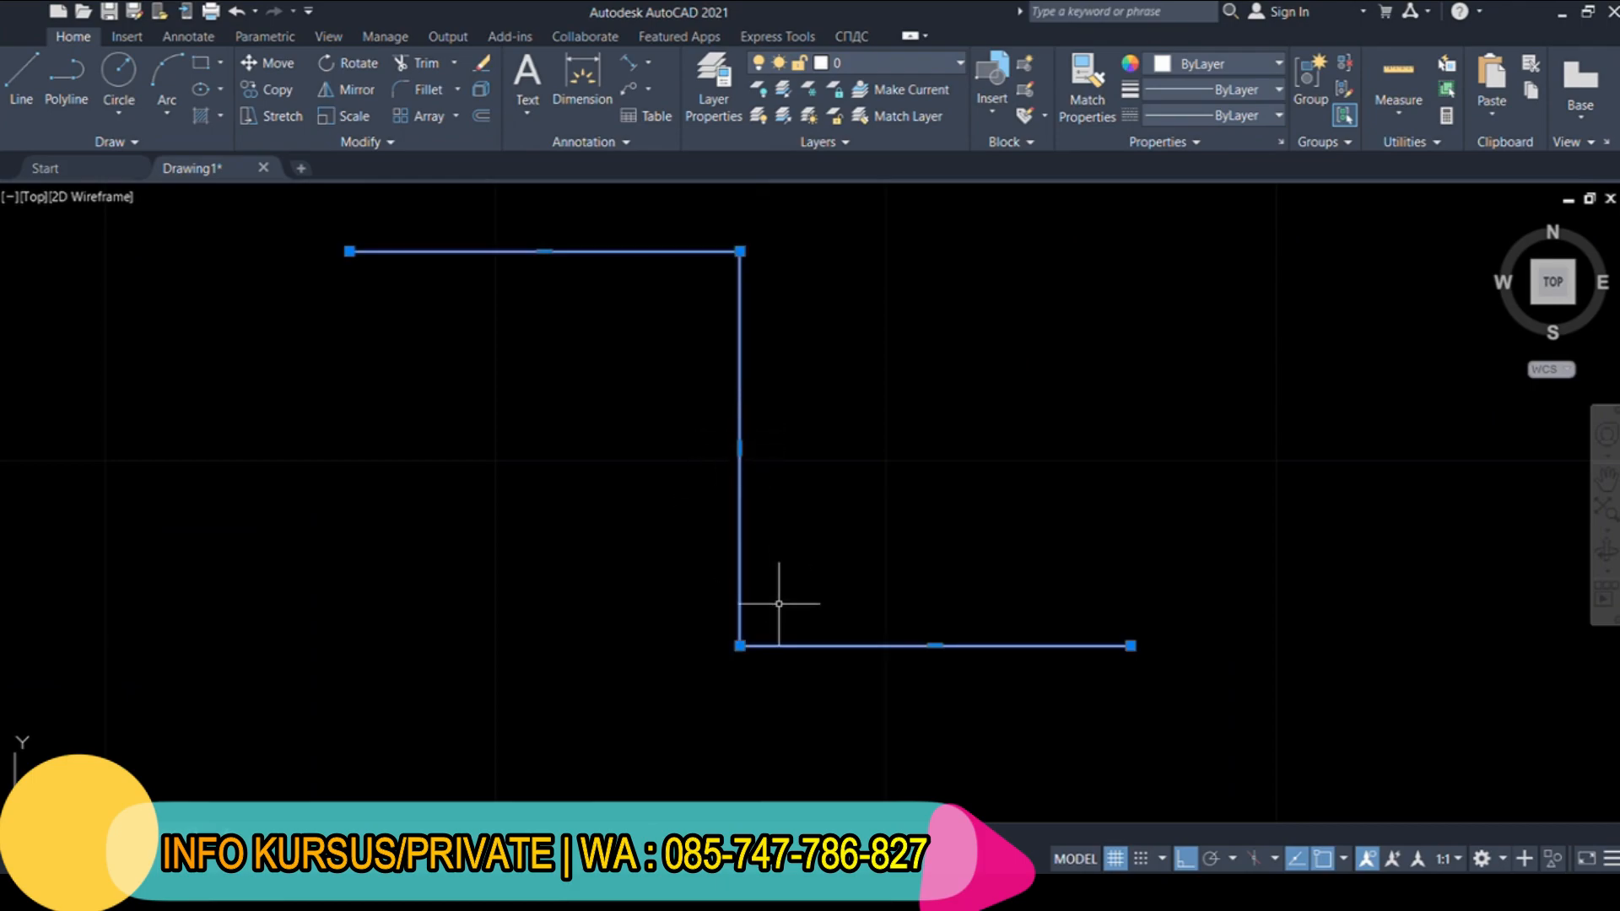
key("Escape")
left_click(739, 616)
key("Delete")
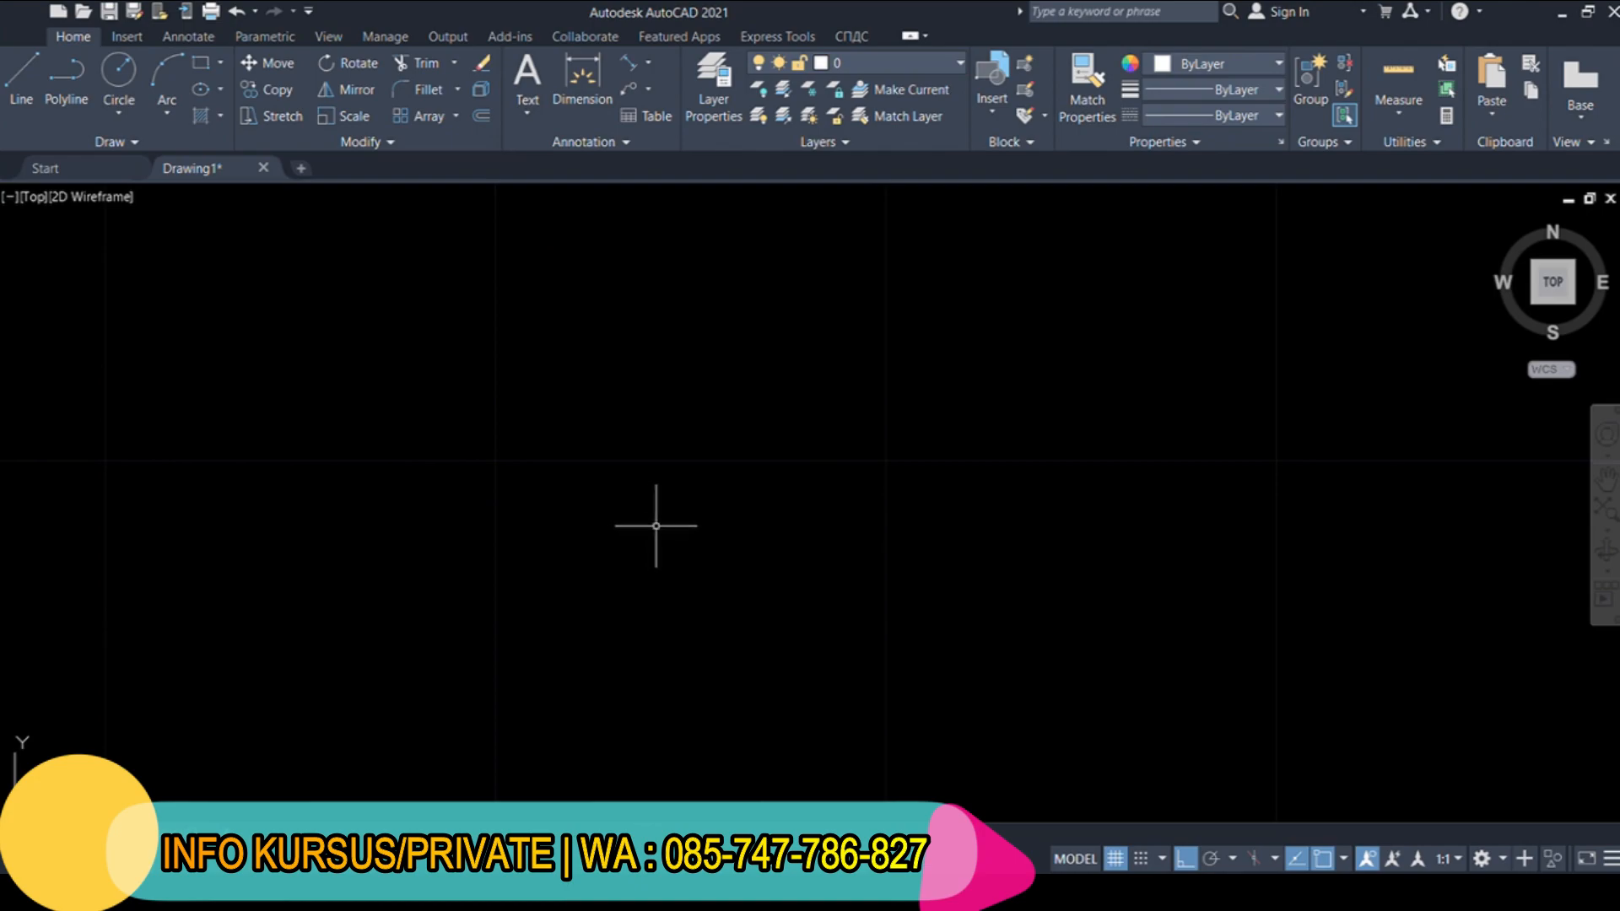
Draw a five-sided polygon around a picked centre point, with one vertex pointing straight up
scroll(715, 430, "down", 1)
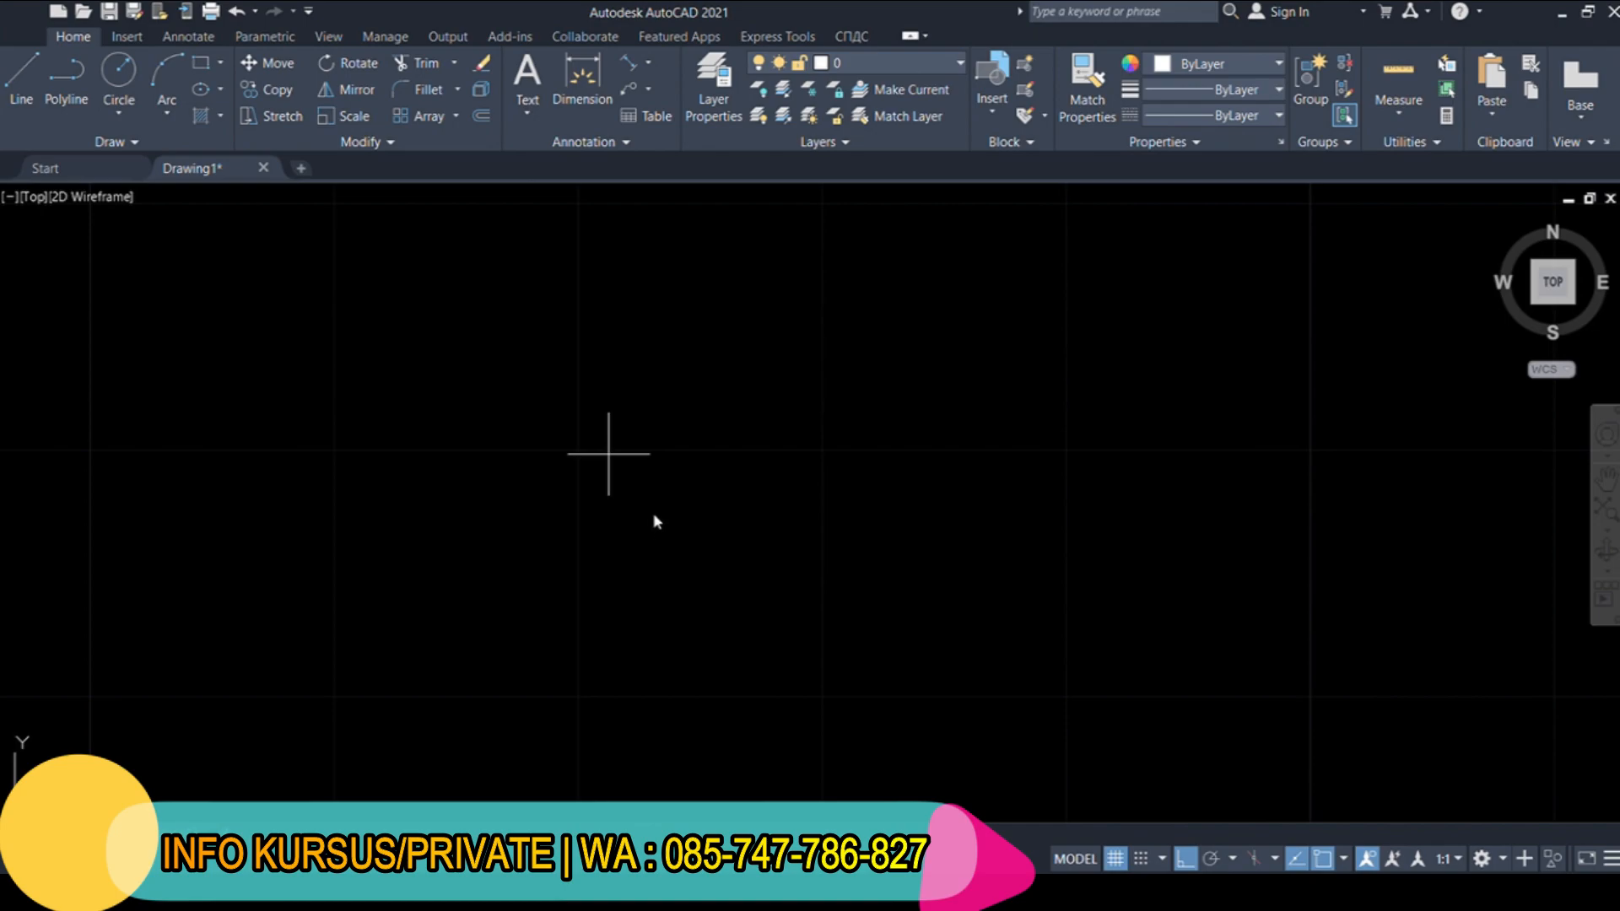
left_click(608, 453)
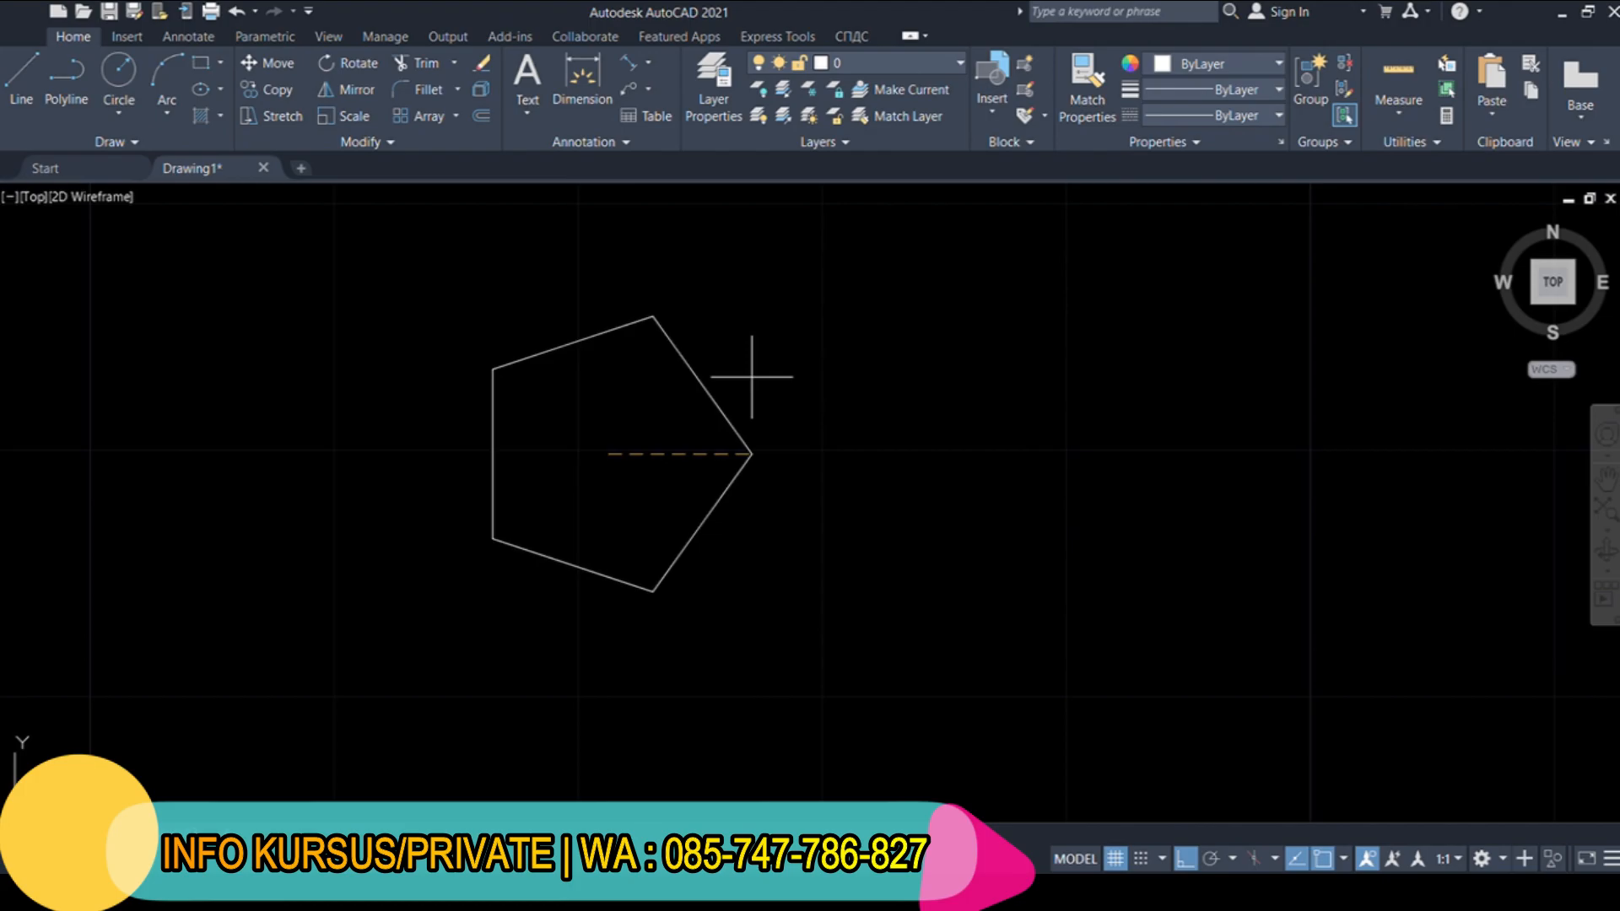
key("Return")
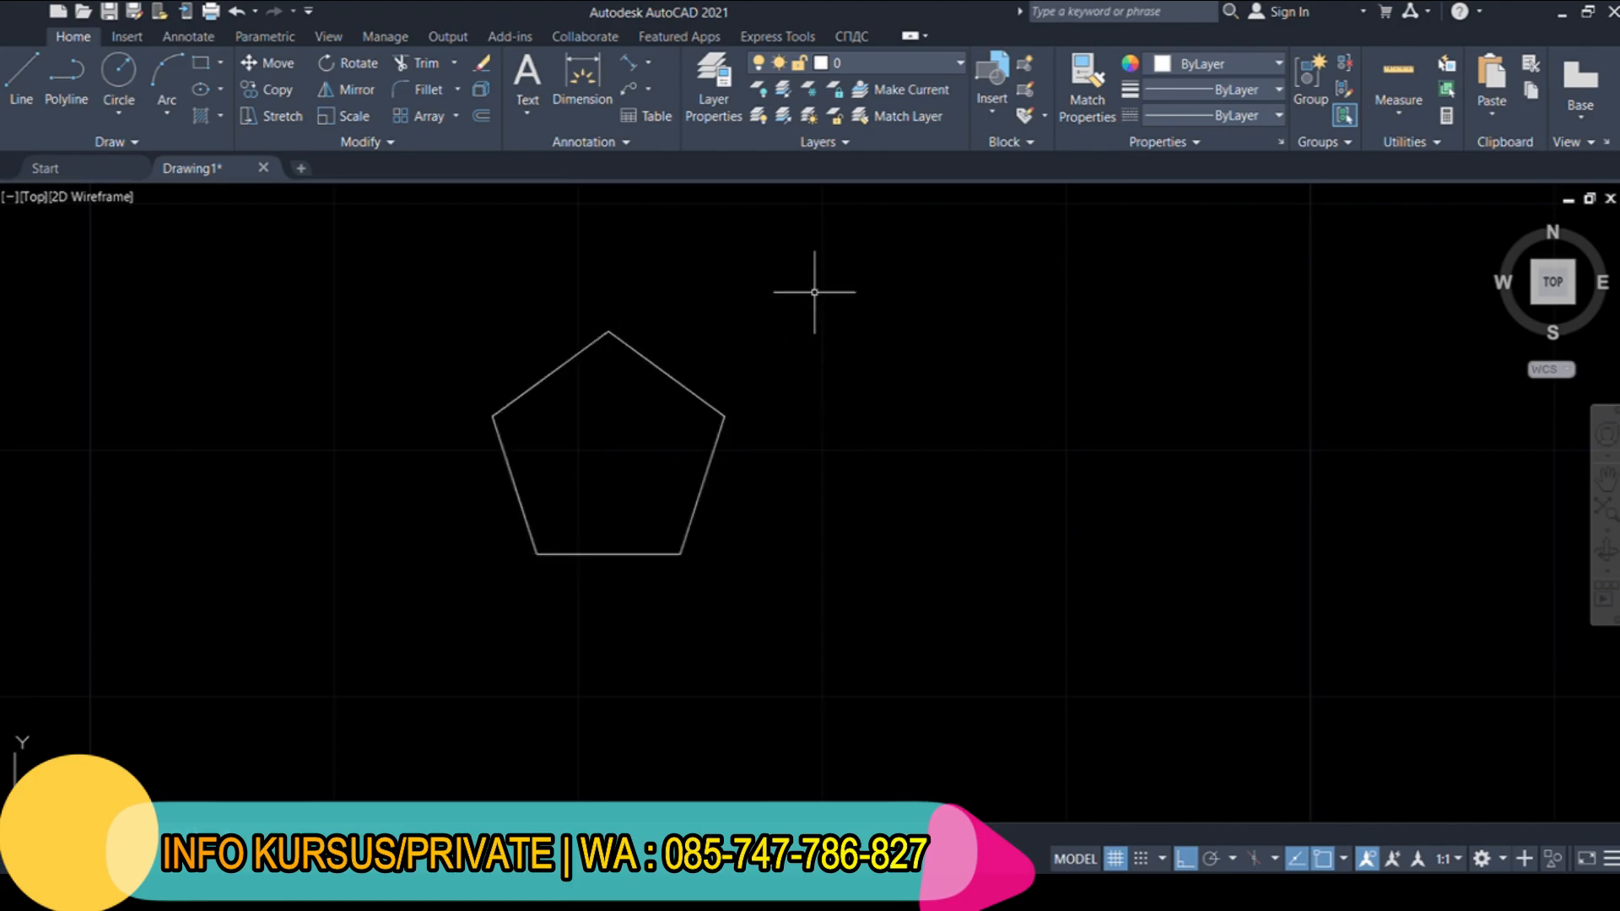
left_click(628, 71)
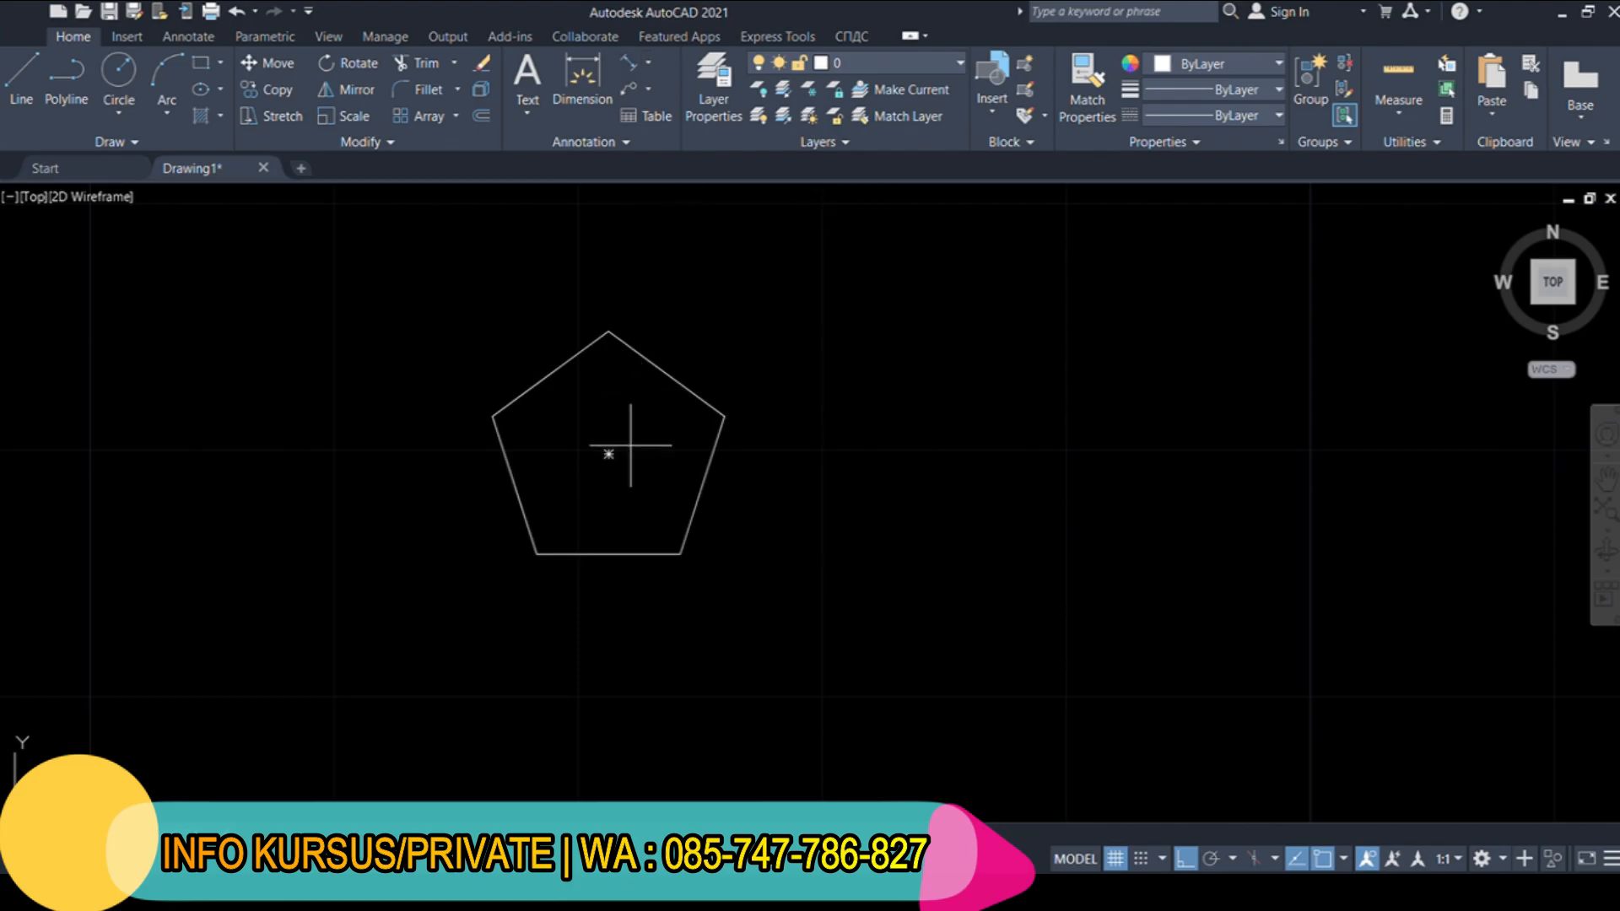
left_click(717, 417)
scroll(686, 279, "down", 2)
scroll(684, 279, "up", 2)
key("Escape")
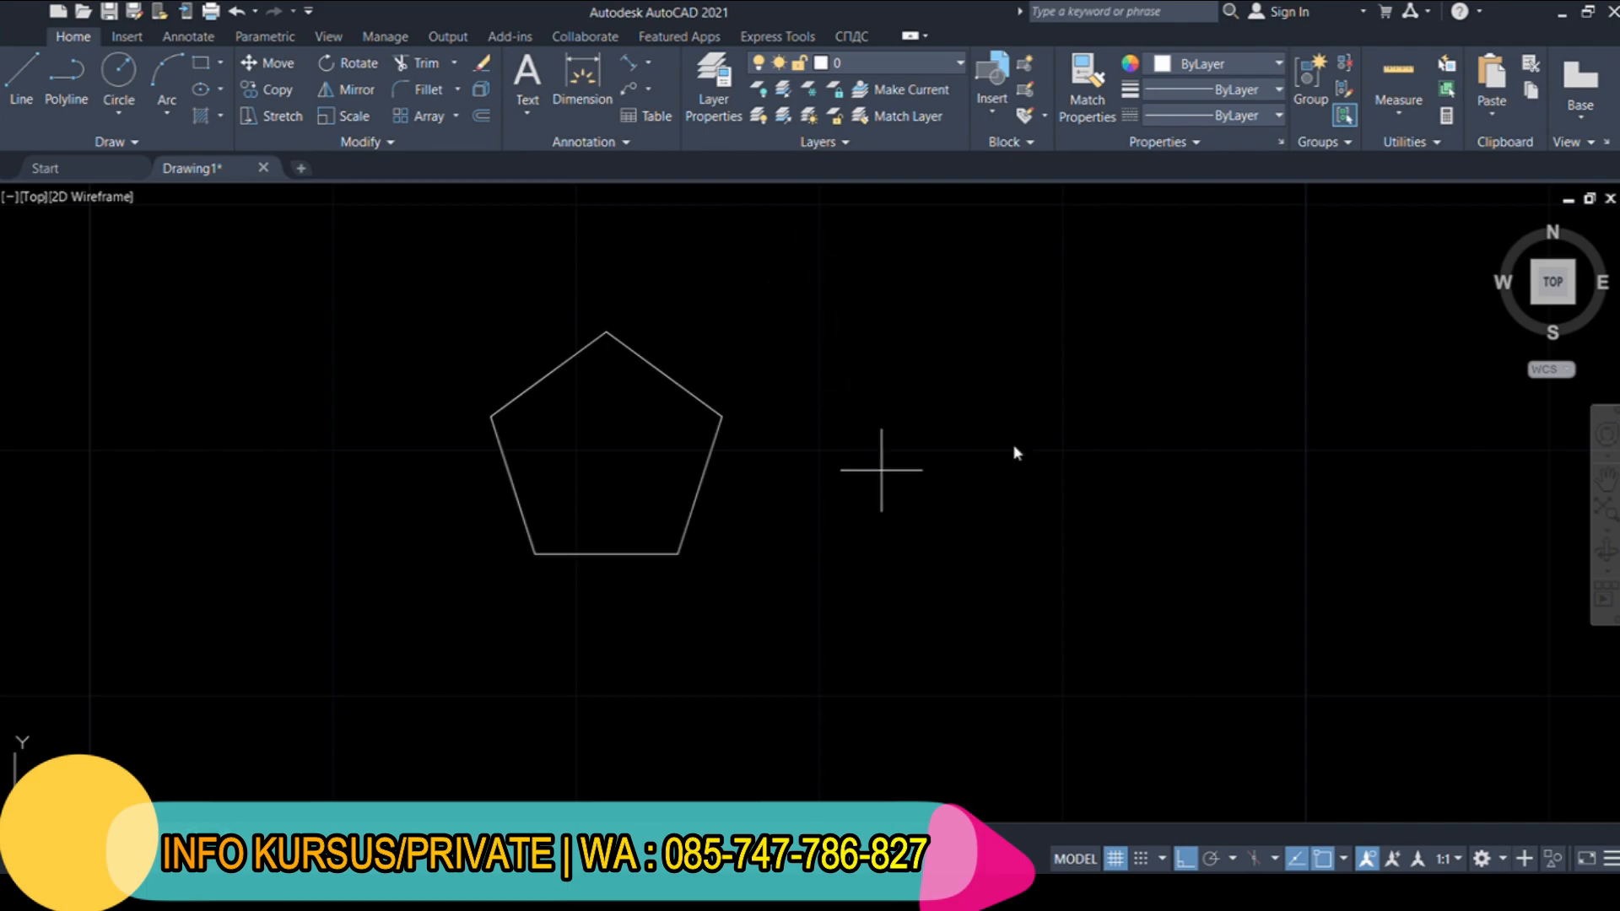
Draw a second five-sided polygon, circumscribed about its circle, beside the first, with one vertex pointing straight up and a flat base
left_click(881, 470)
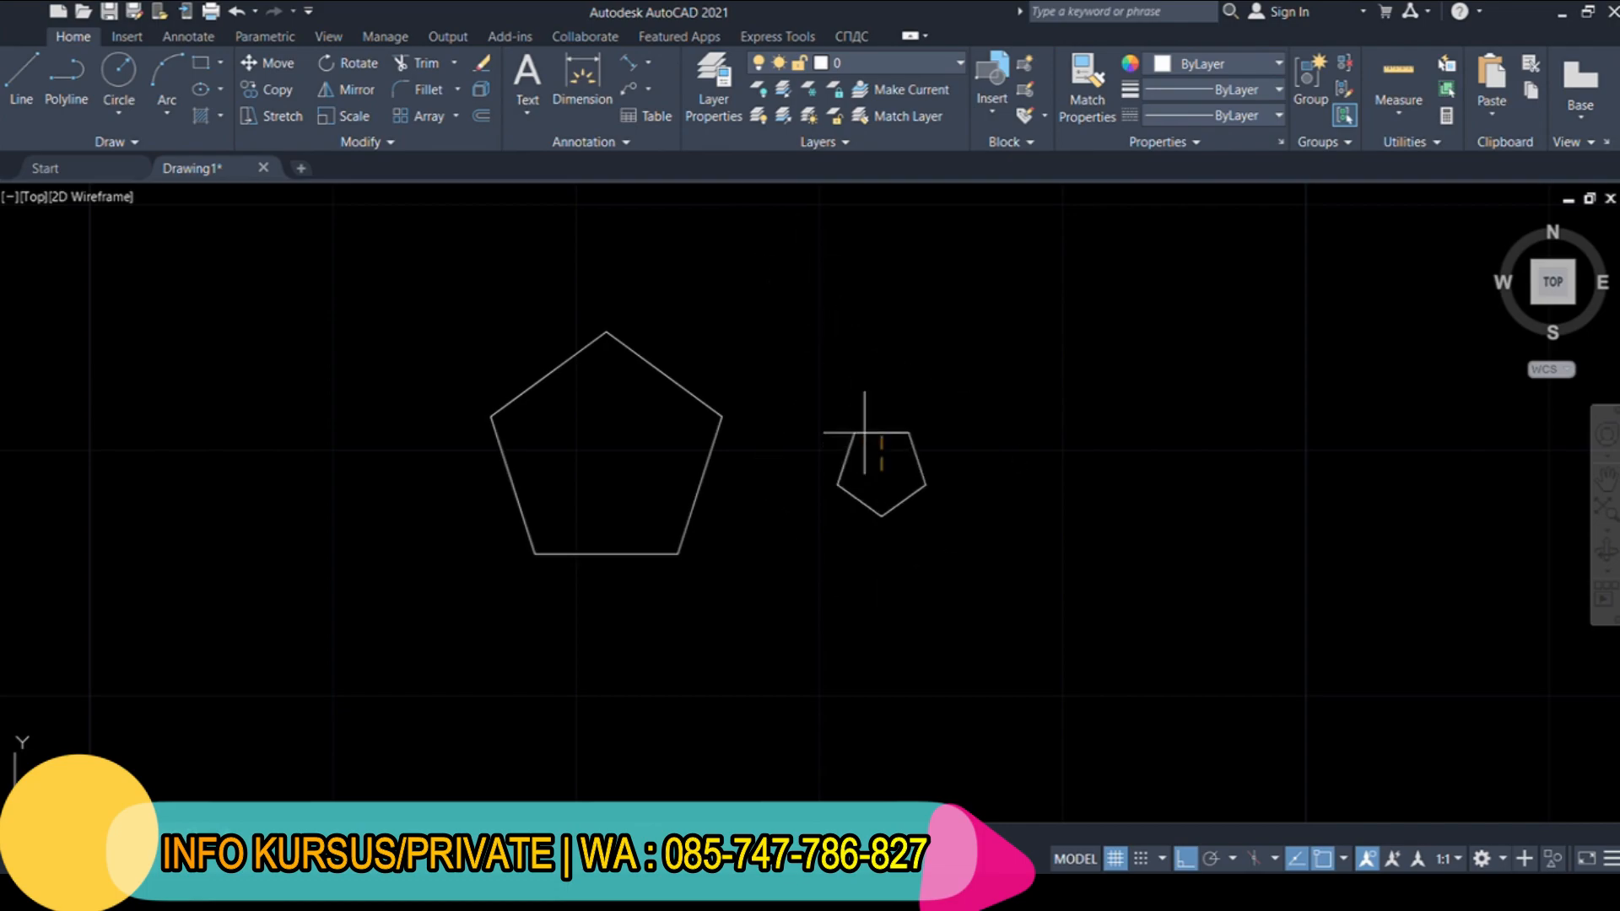
left_click(945, 358)
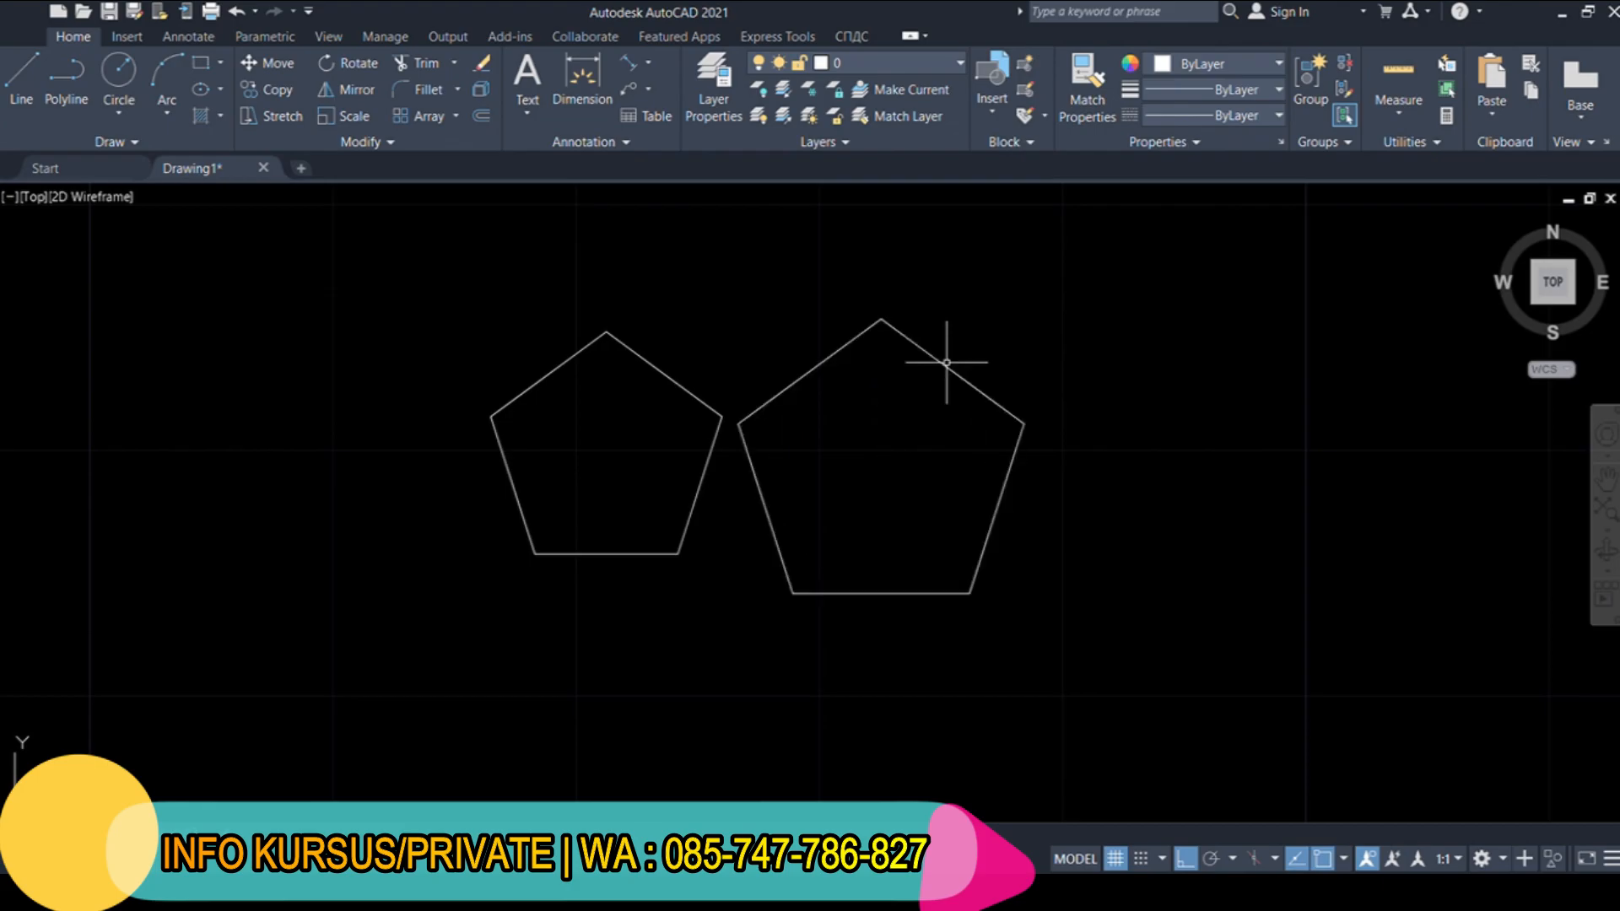
scroll(851, 420, "down", 3)
scroll(850, 451, "up", 3)
scroll(835, 379, "down", 1)
middle_click_drag(804, 301, 721, 405)
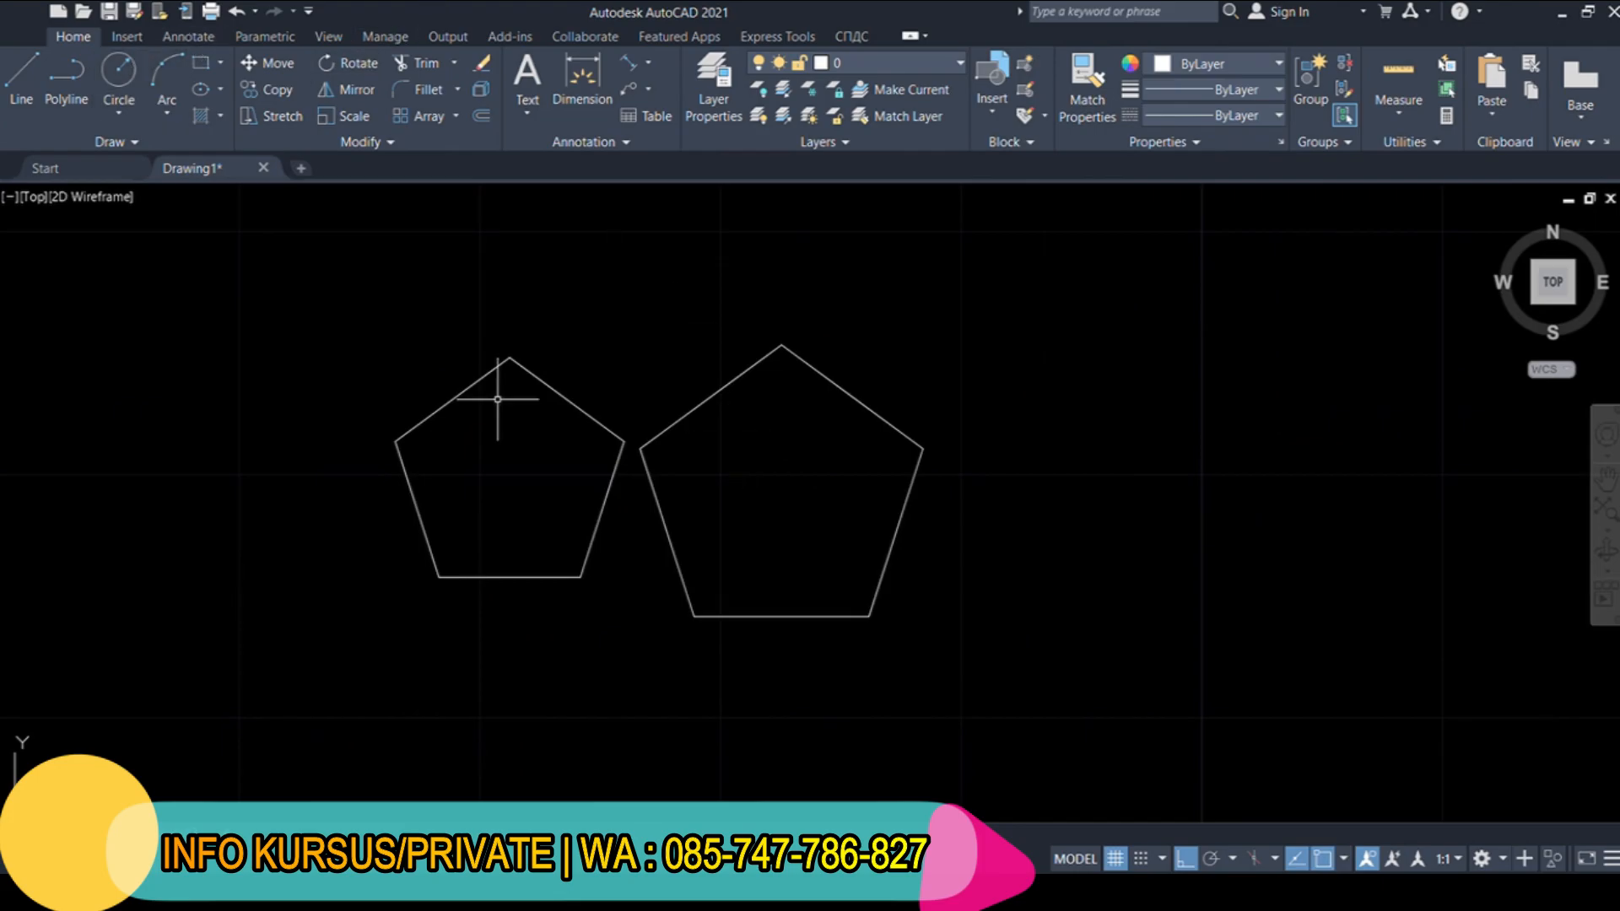
Draw a circle centred in the larger pentagon and another around the centre of the smaller pentagon to compare them
left_click(781, 494)
left_click(896, 523)
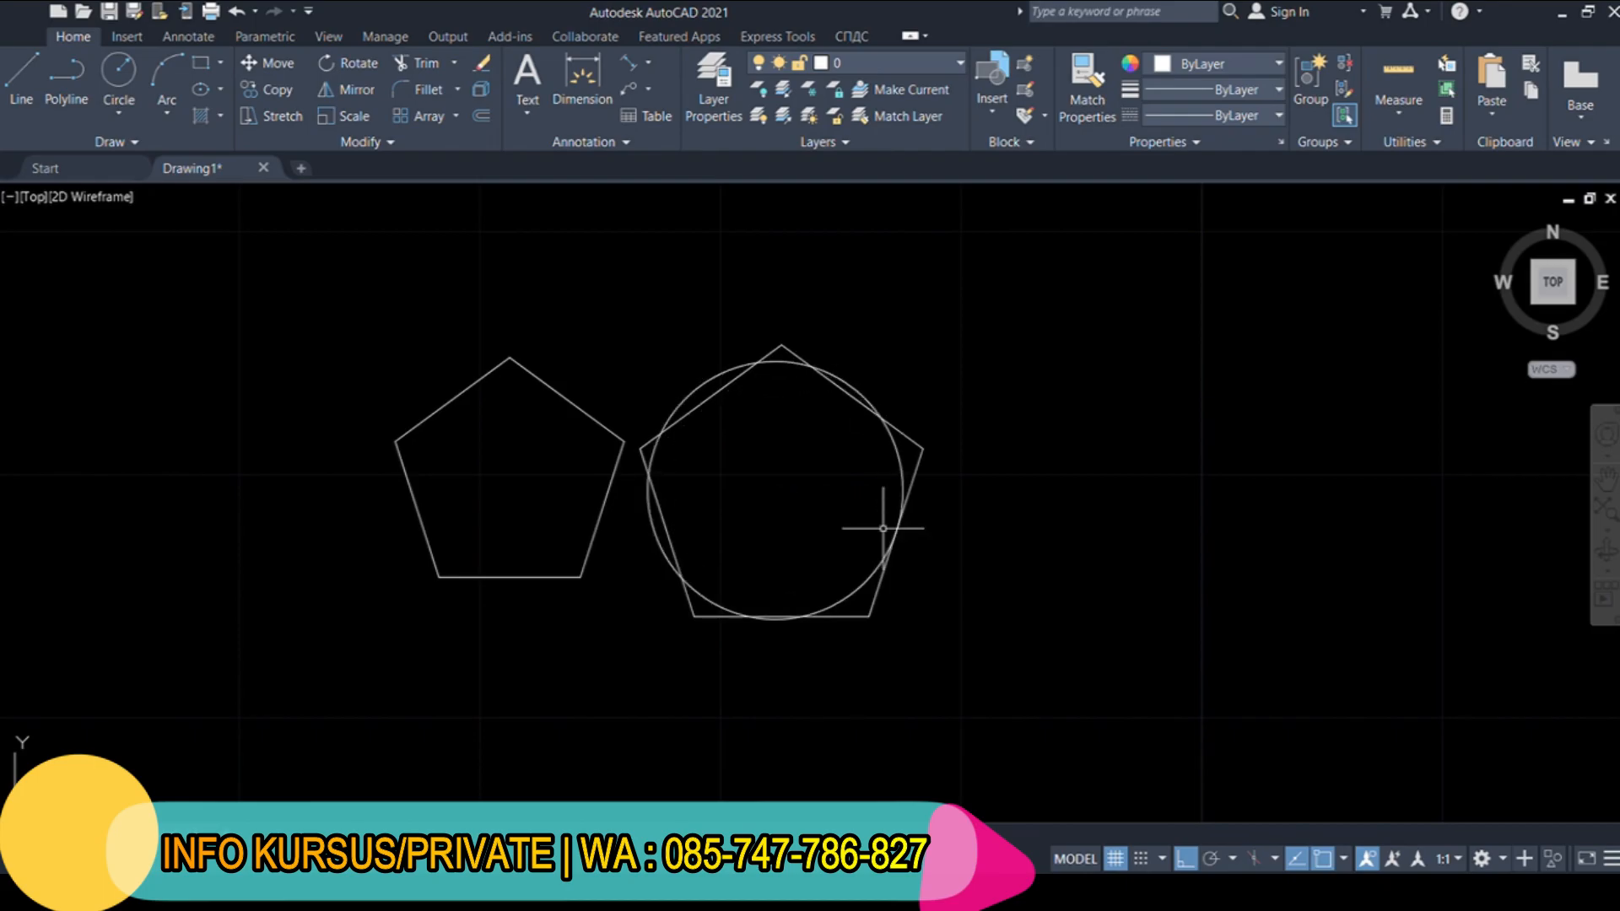
left_click(509, 478)
left_click(651, 517)
Delete both pentagons and both circles
left_click(1020, 615)
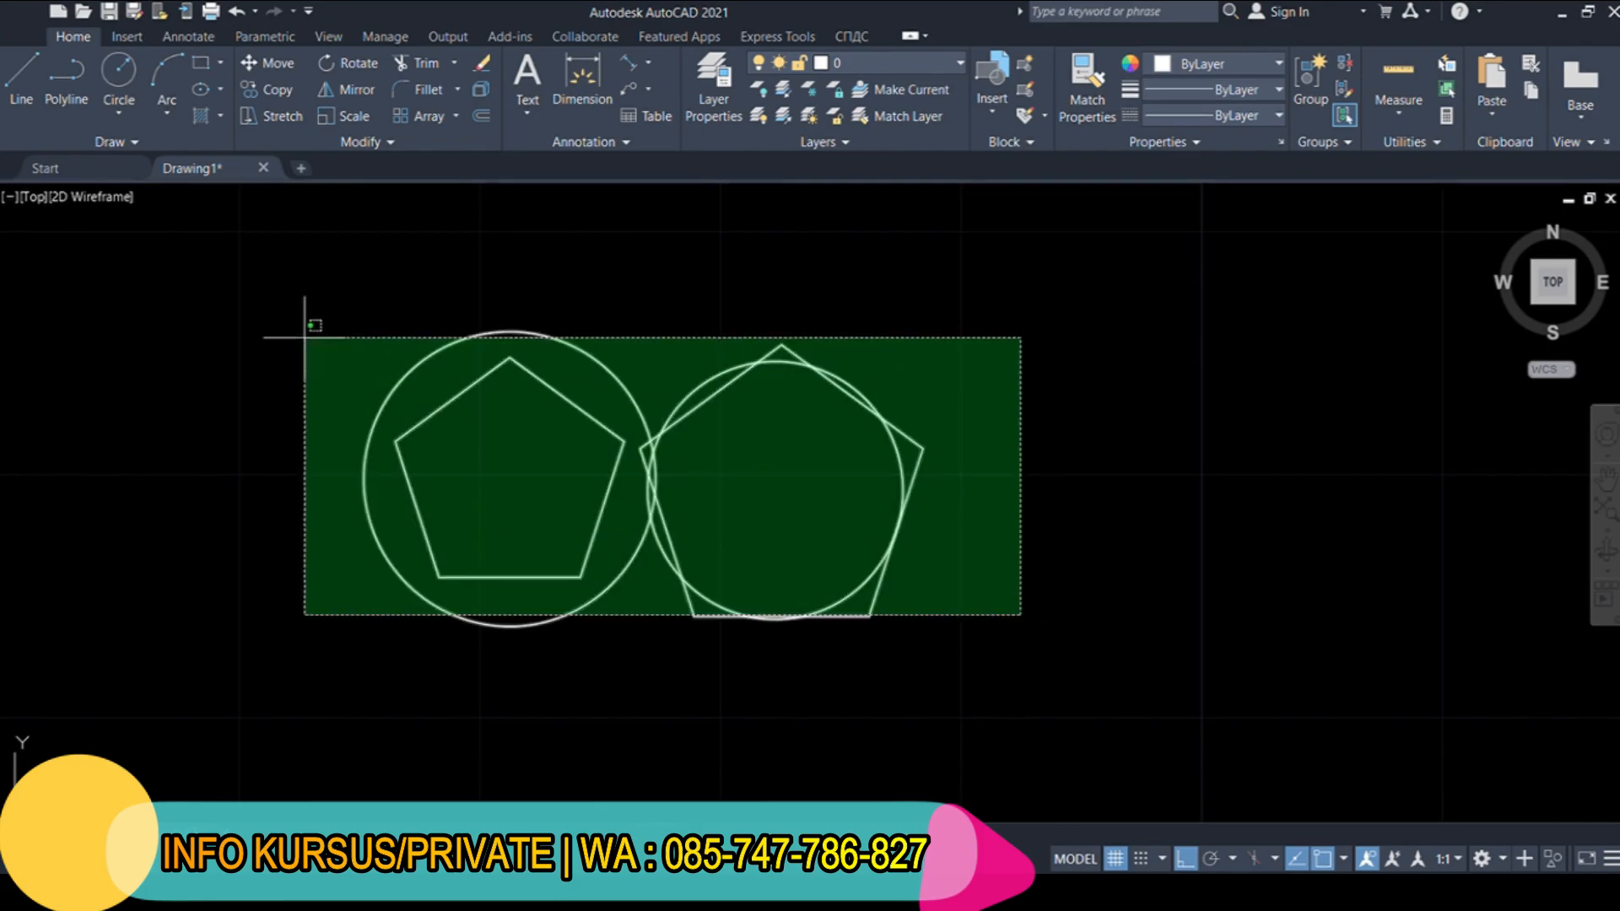
left_click(282, 321)
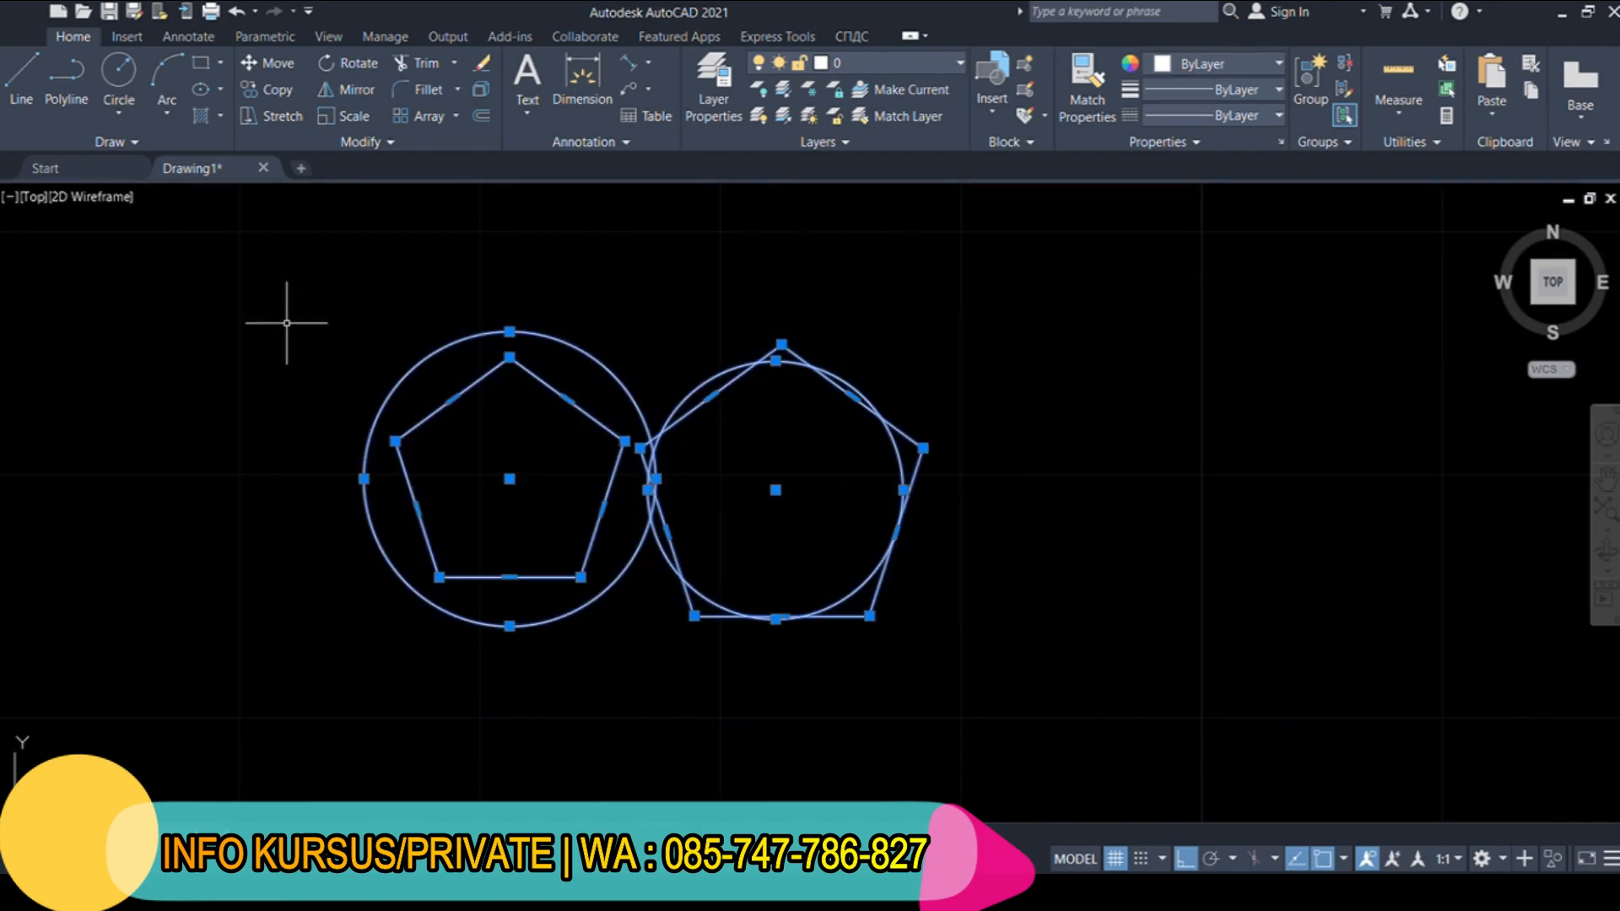
key("Delete")
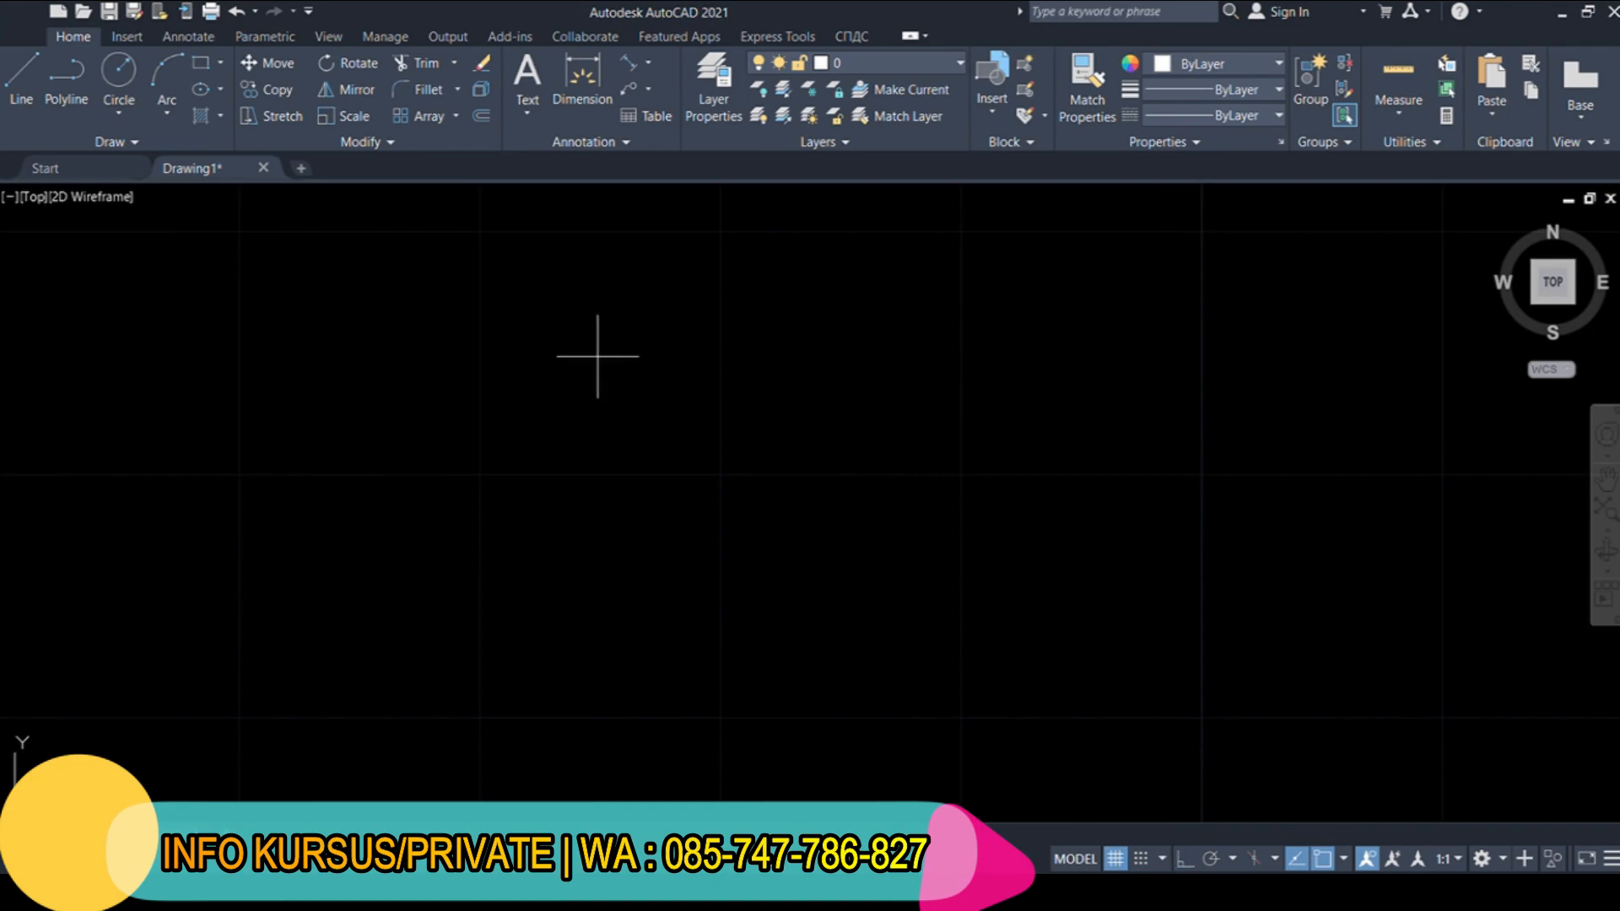
Draw a rectangle from a picked corner by entering its width and height, about twice as wide as it is tall
left_click(595, 395)
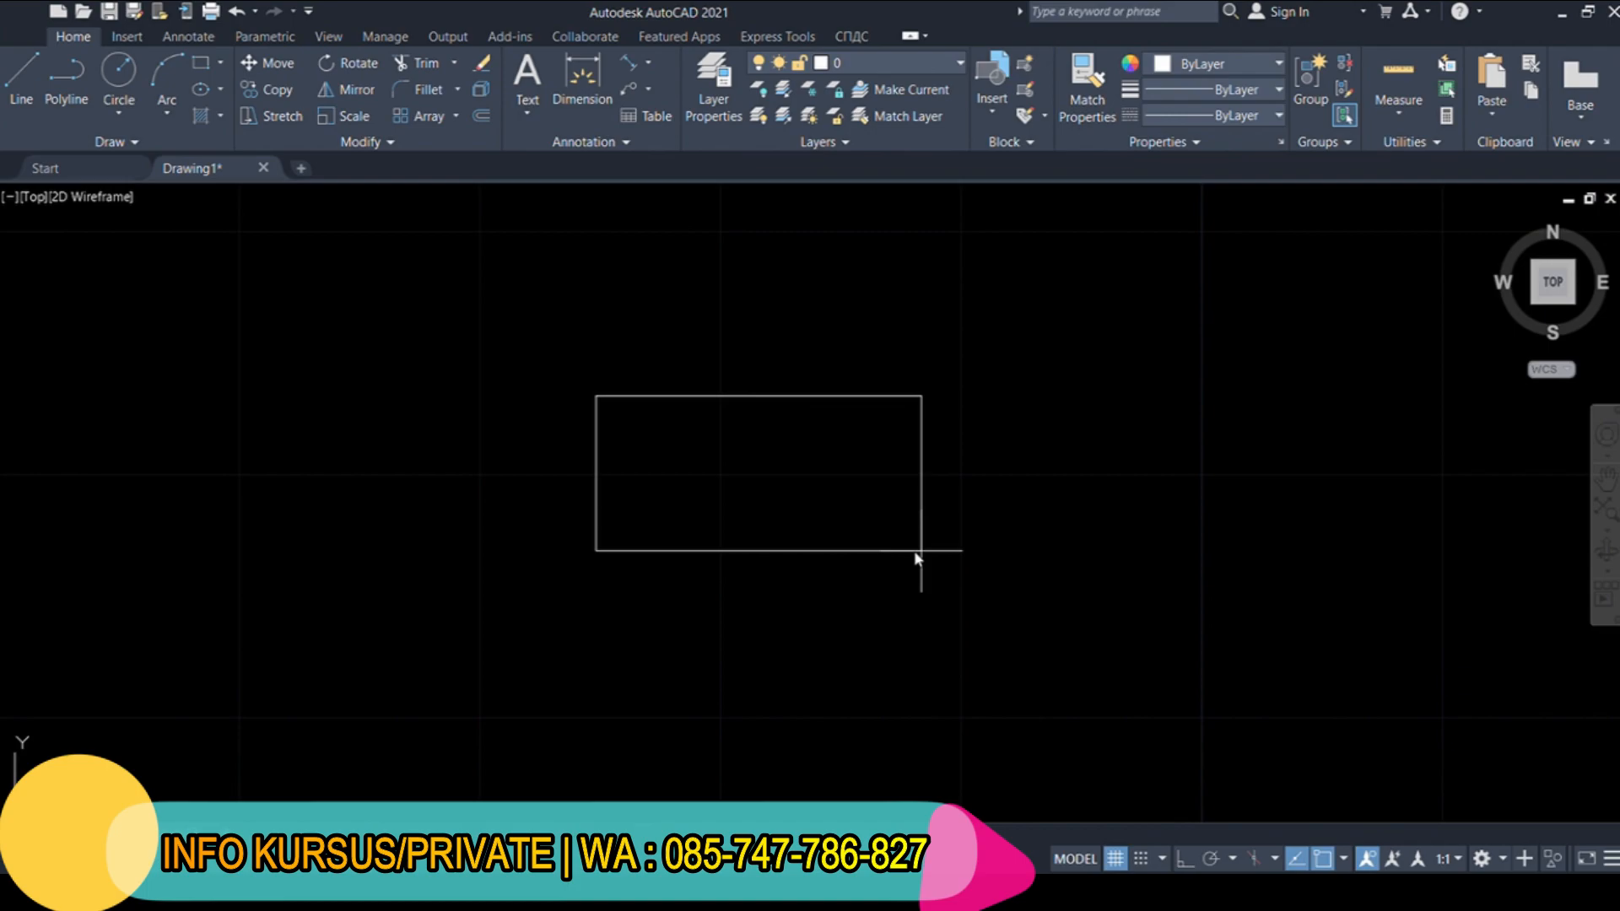
type(",")
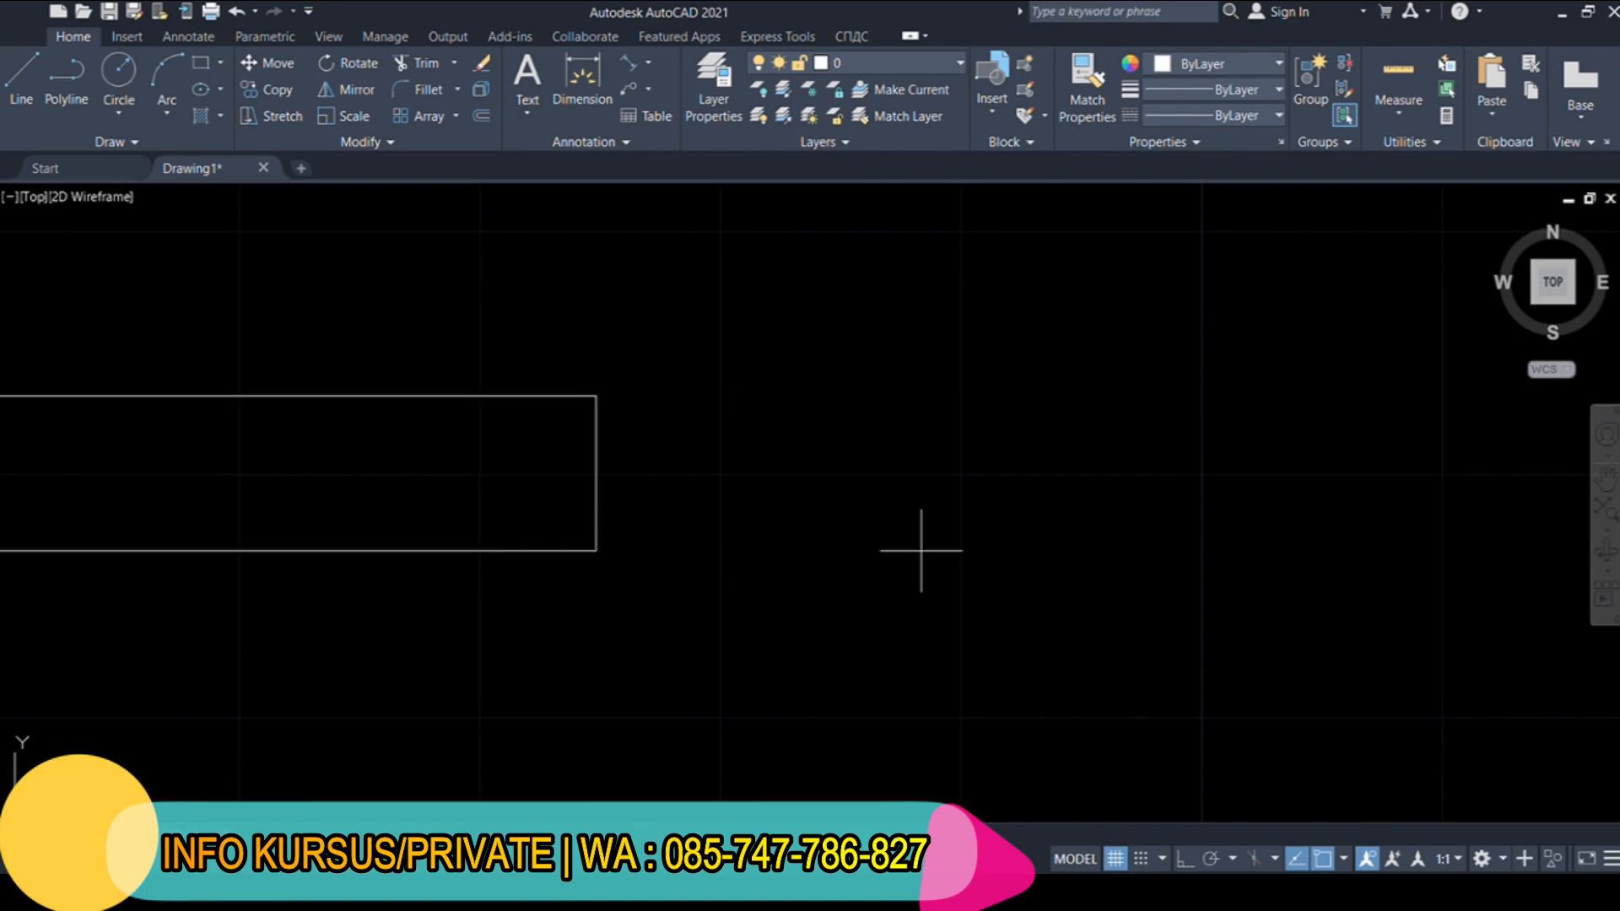
key("Return")
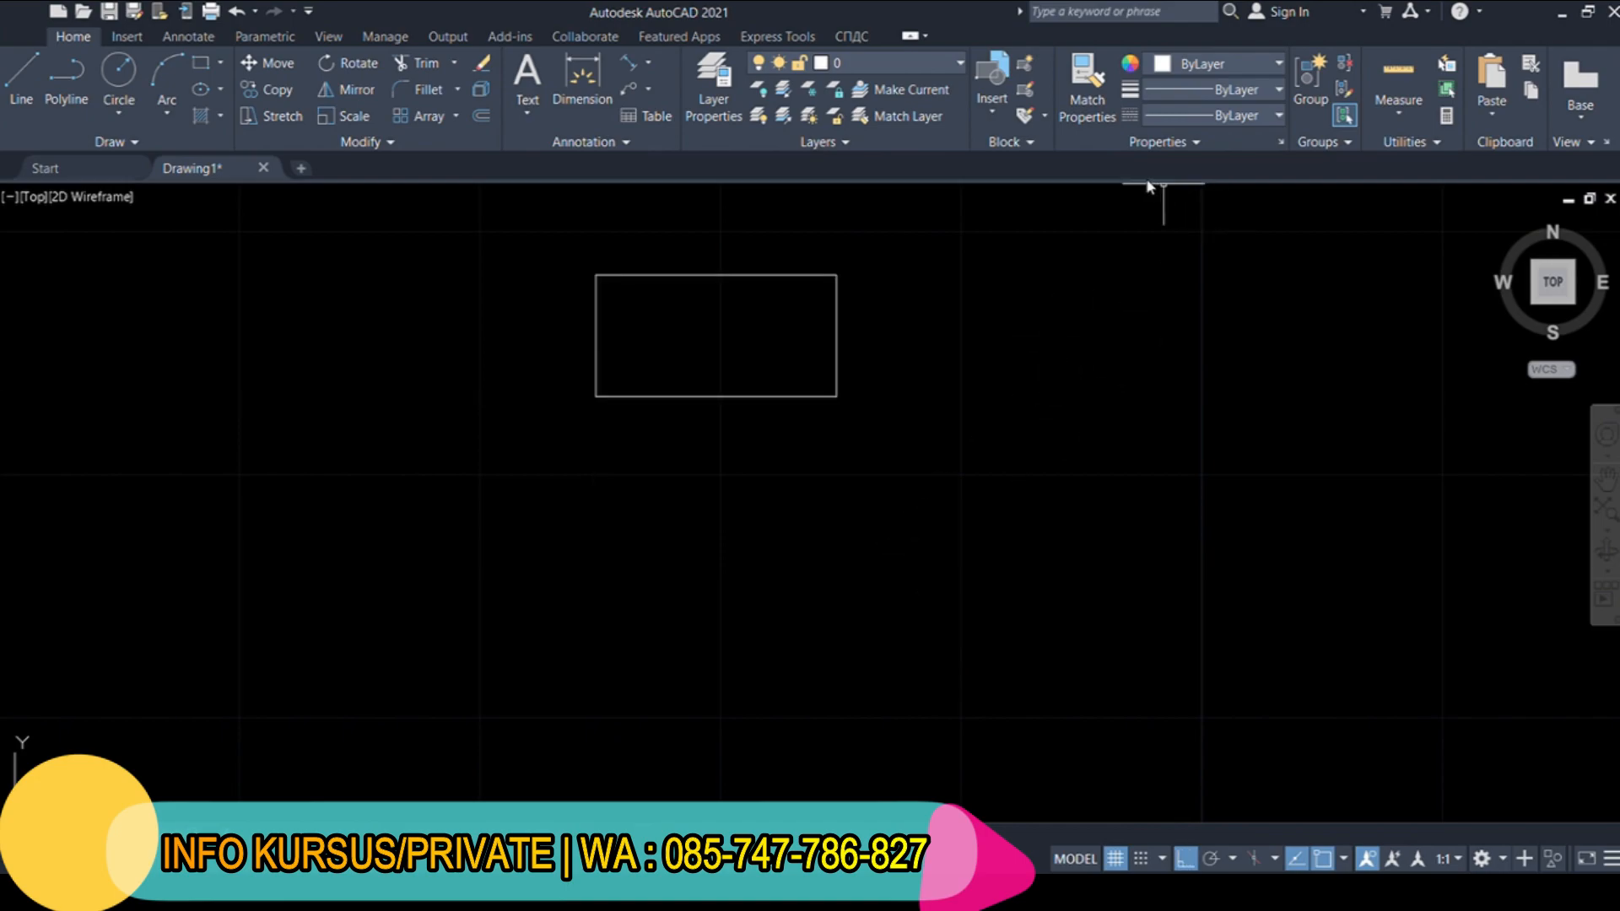
scroll(593, 293, "up", 5)
scroll(595, 295, "down", 5)
middle_click_drag(580, 304, 565, 372)
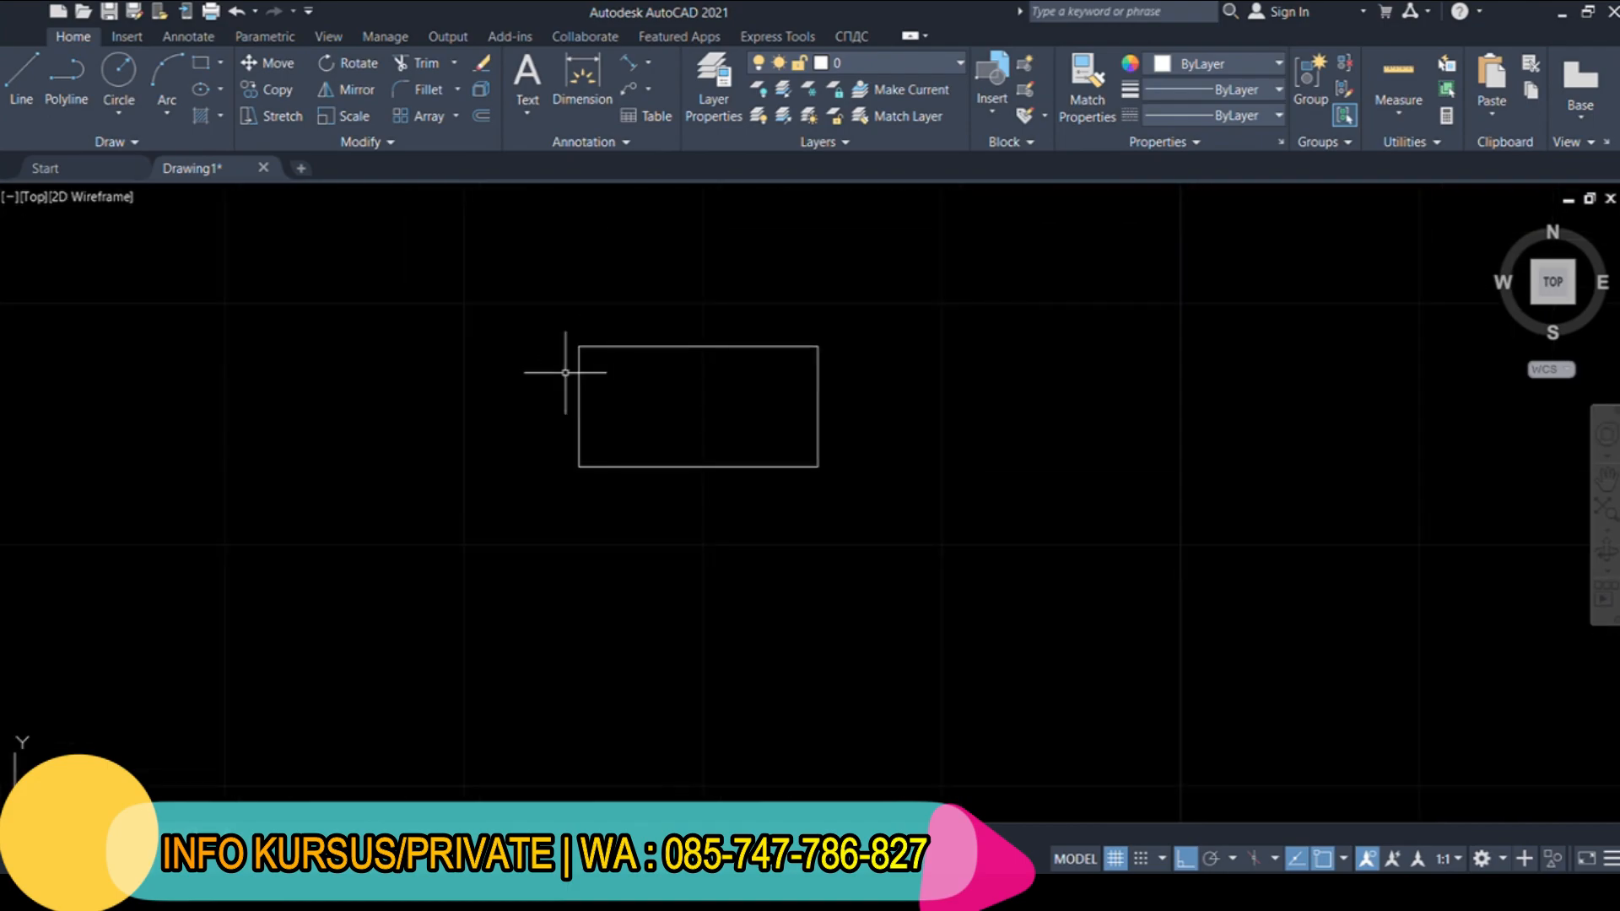
Delete the rectangle
left_click(549, 343)
left_click(827, 517)
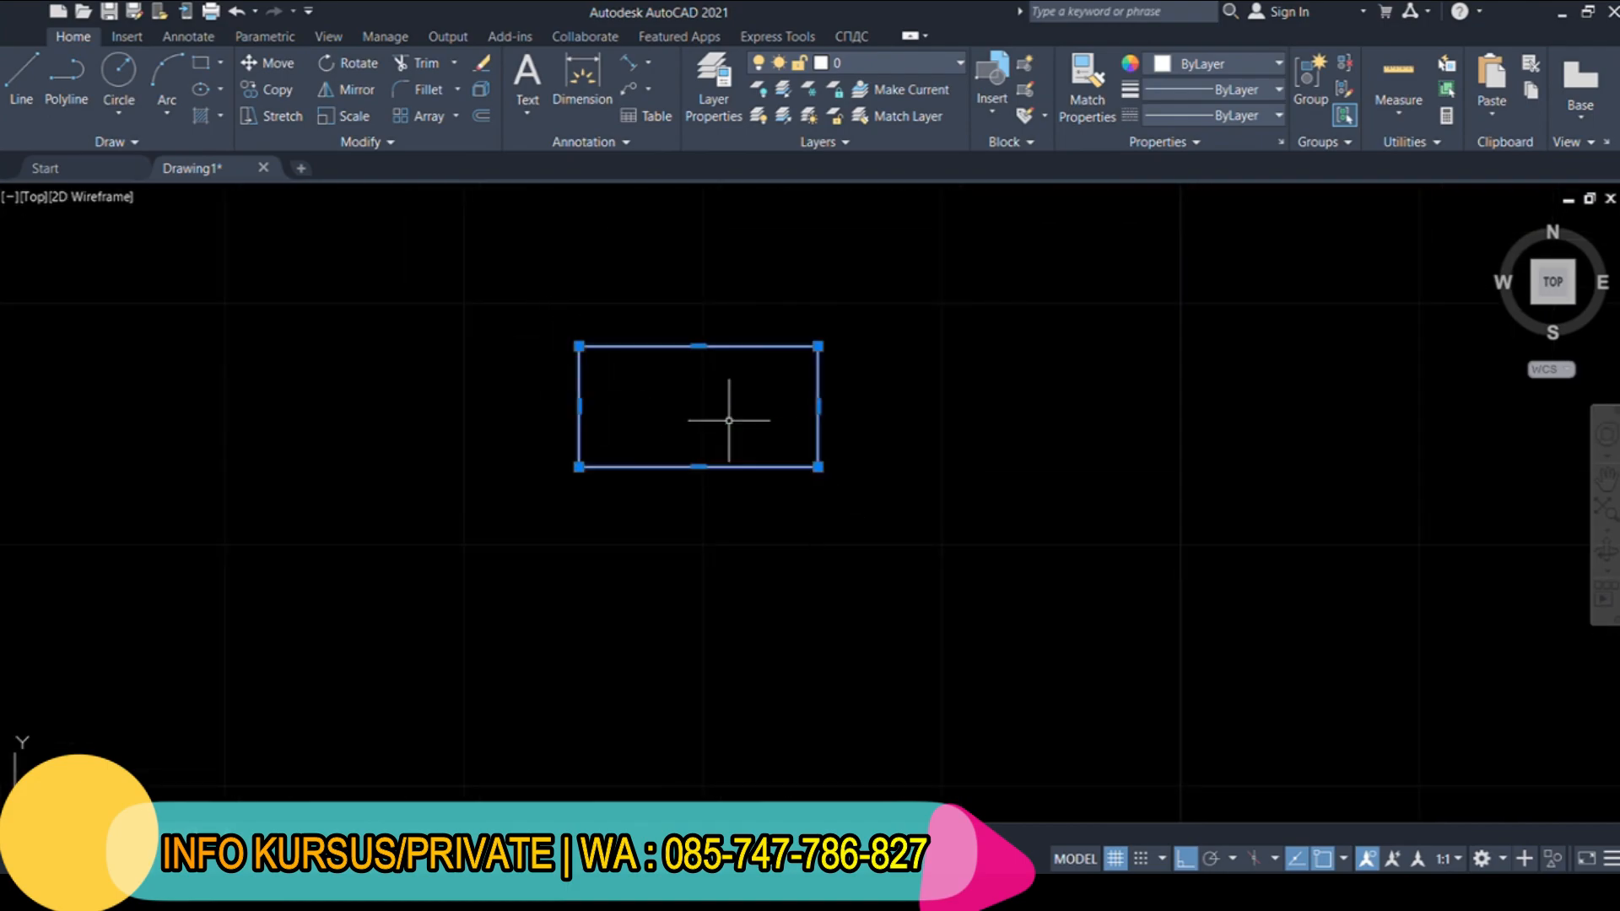
key("Delete")
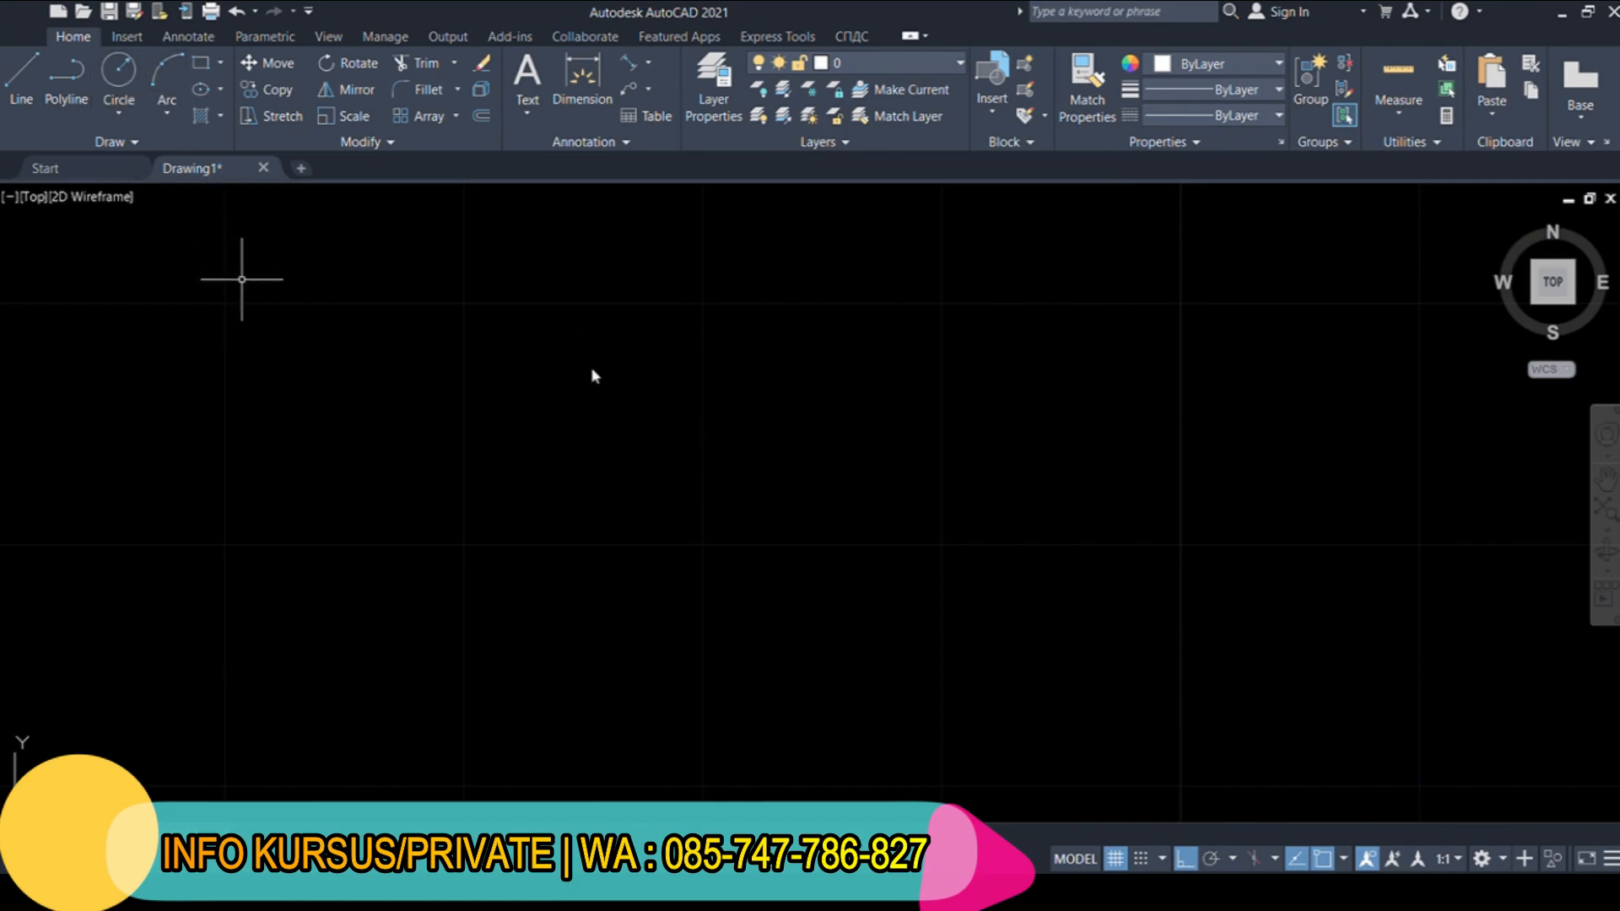
Draw another rectangle extending upward from a picked lower-left corner by entering its width and height
left_click(623, 329)
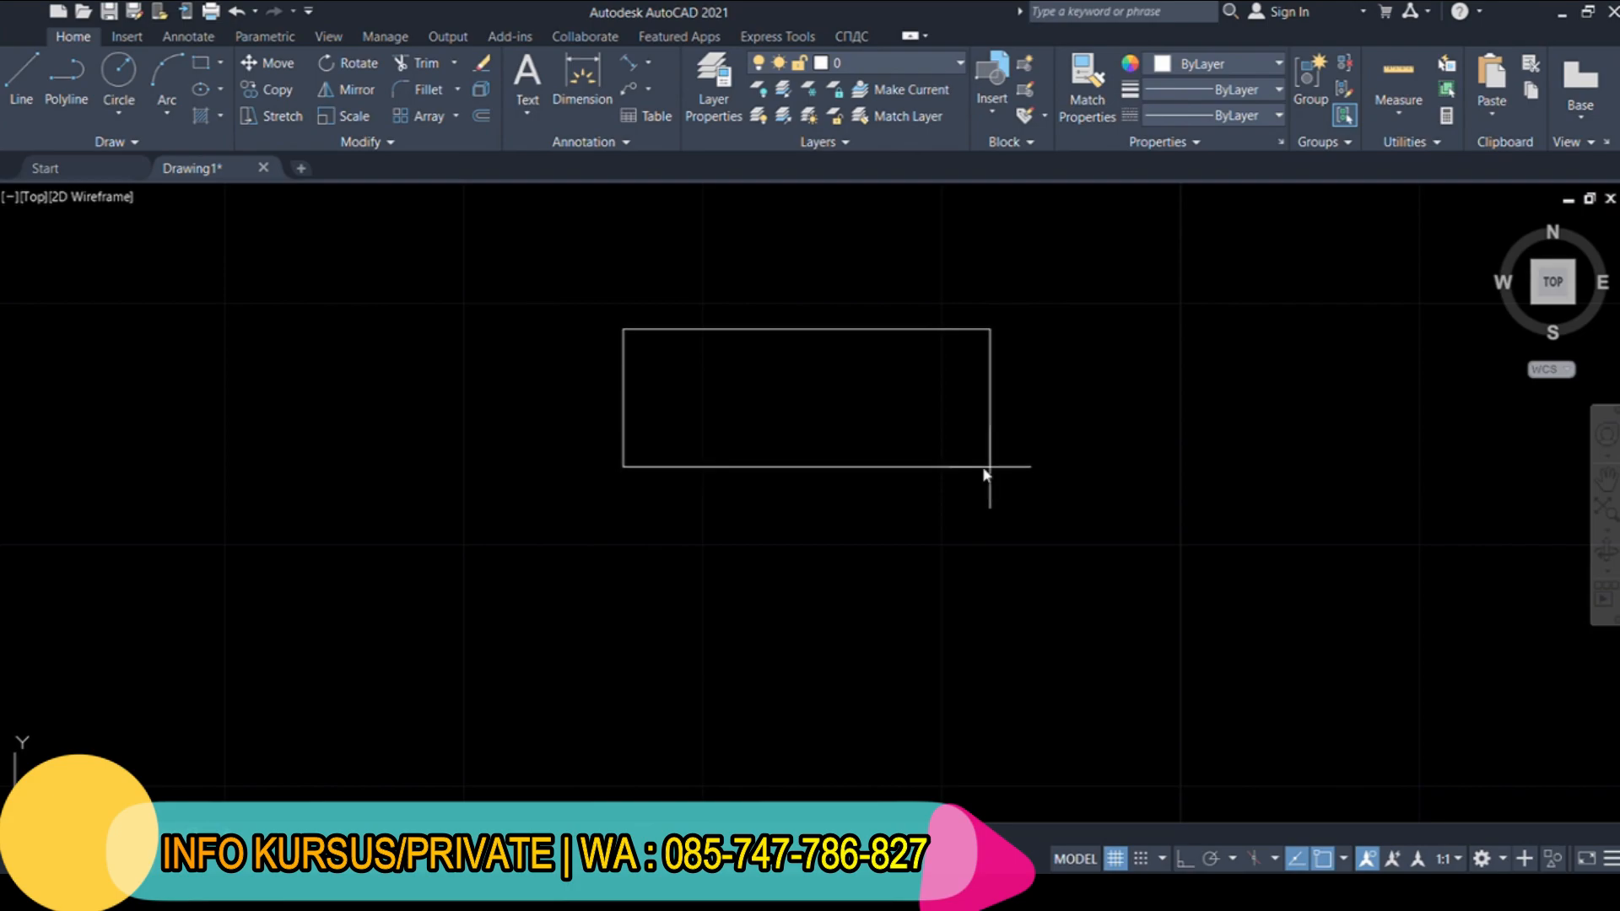
type(",")
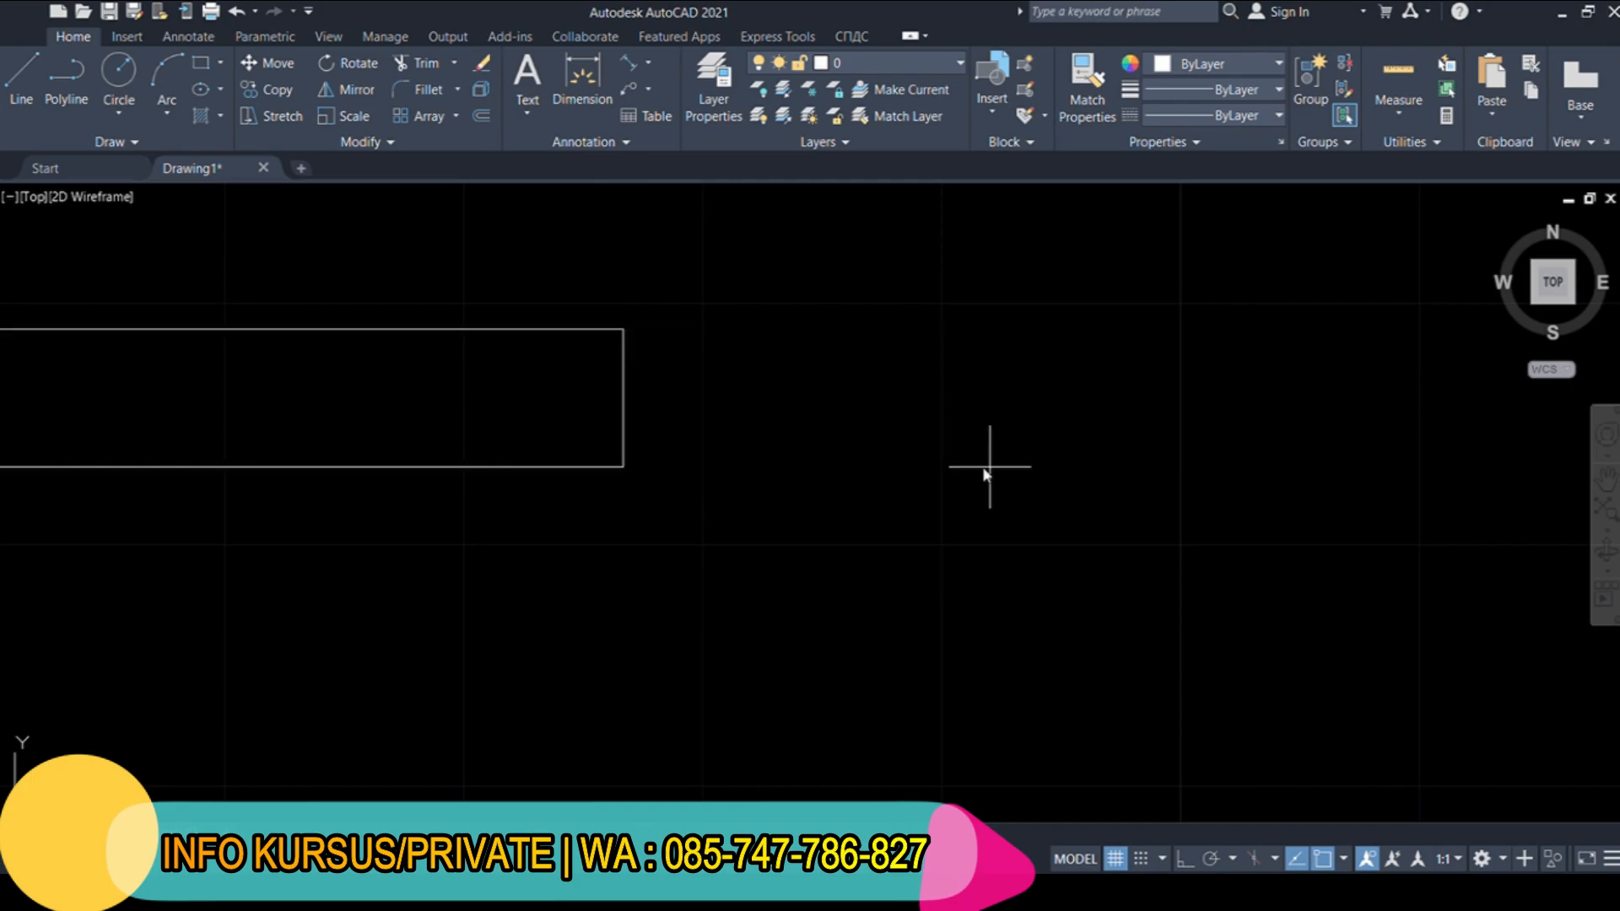
key("Return")
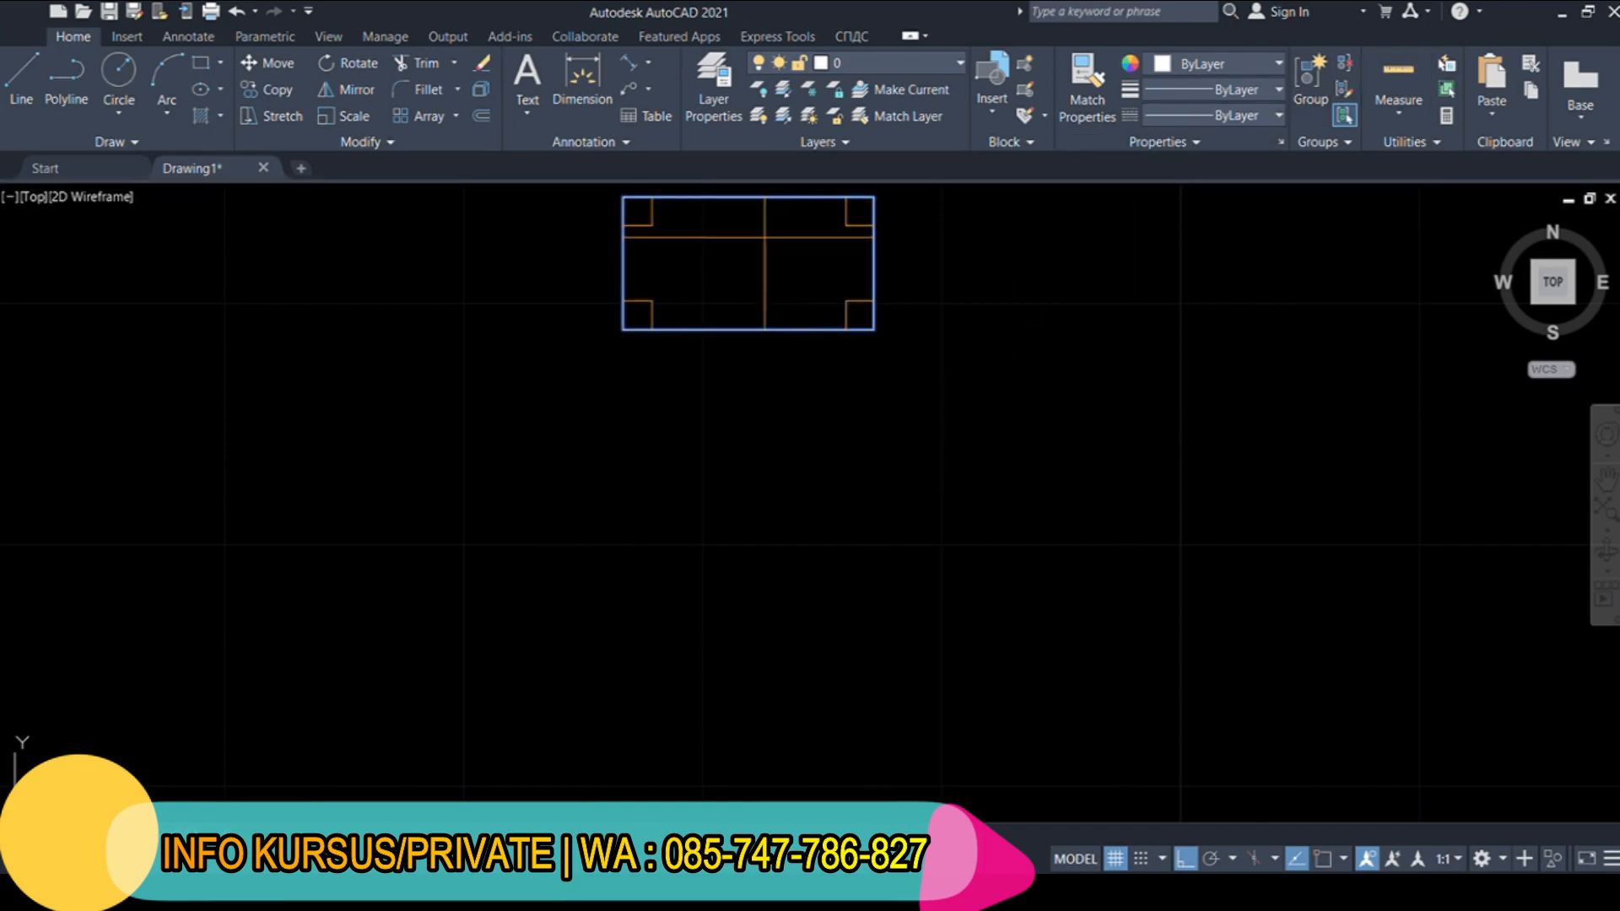
Check the new rectangle's side lengths and corner angles with Quick Measure
middle_click_drag(760, 233, 760, 351)
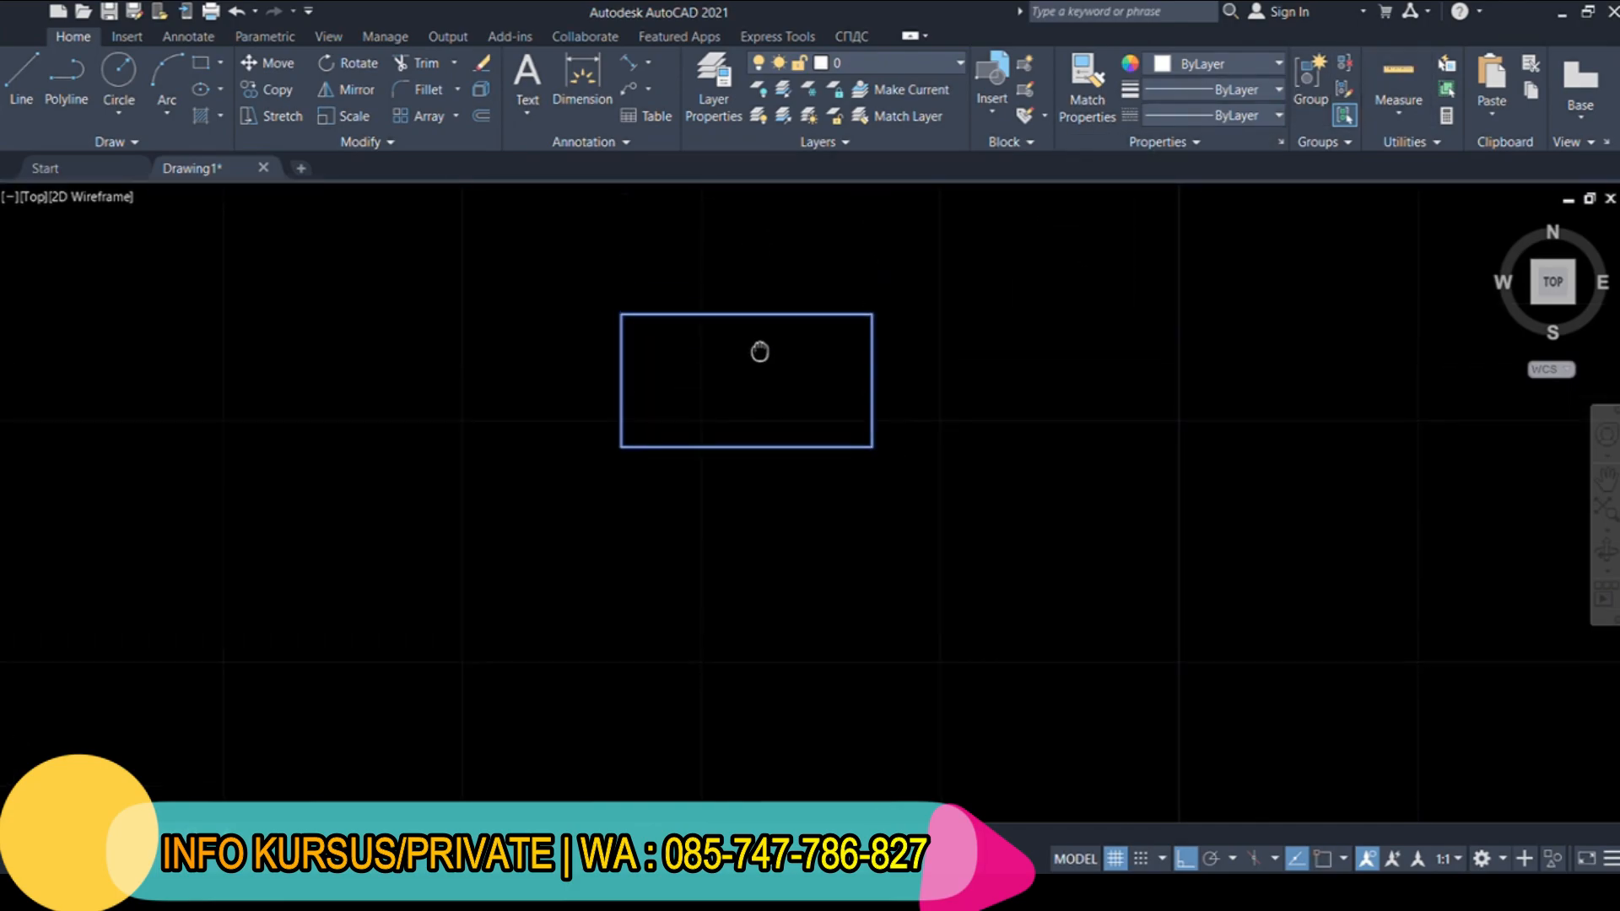
scroll(763, 372, "up", 4)
scroll(752, 373, "up", 4)
scroll(752, 373, "down", 4)
scroll(752, 373, "down", 2)
key("Escape")
Delete the measured rectangle
left_click(966, 546)
left_click(889, 447)
key("Delete")
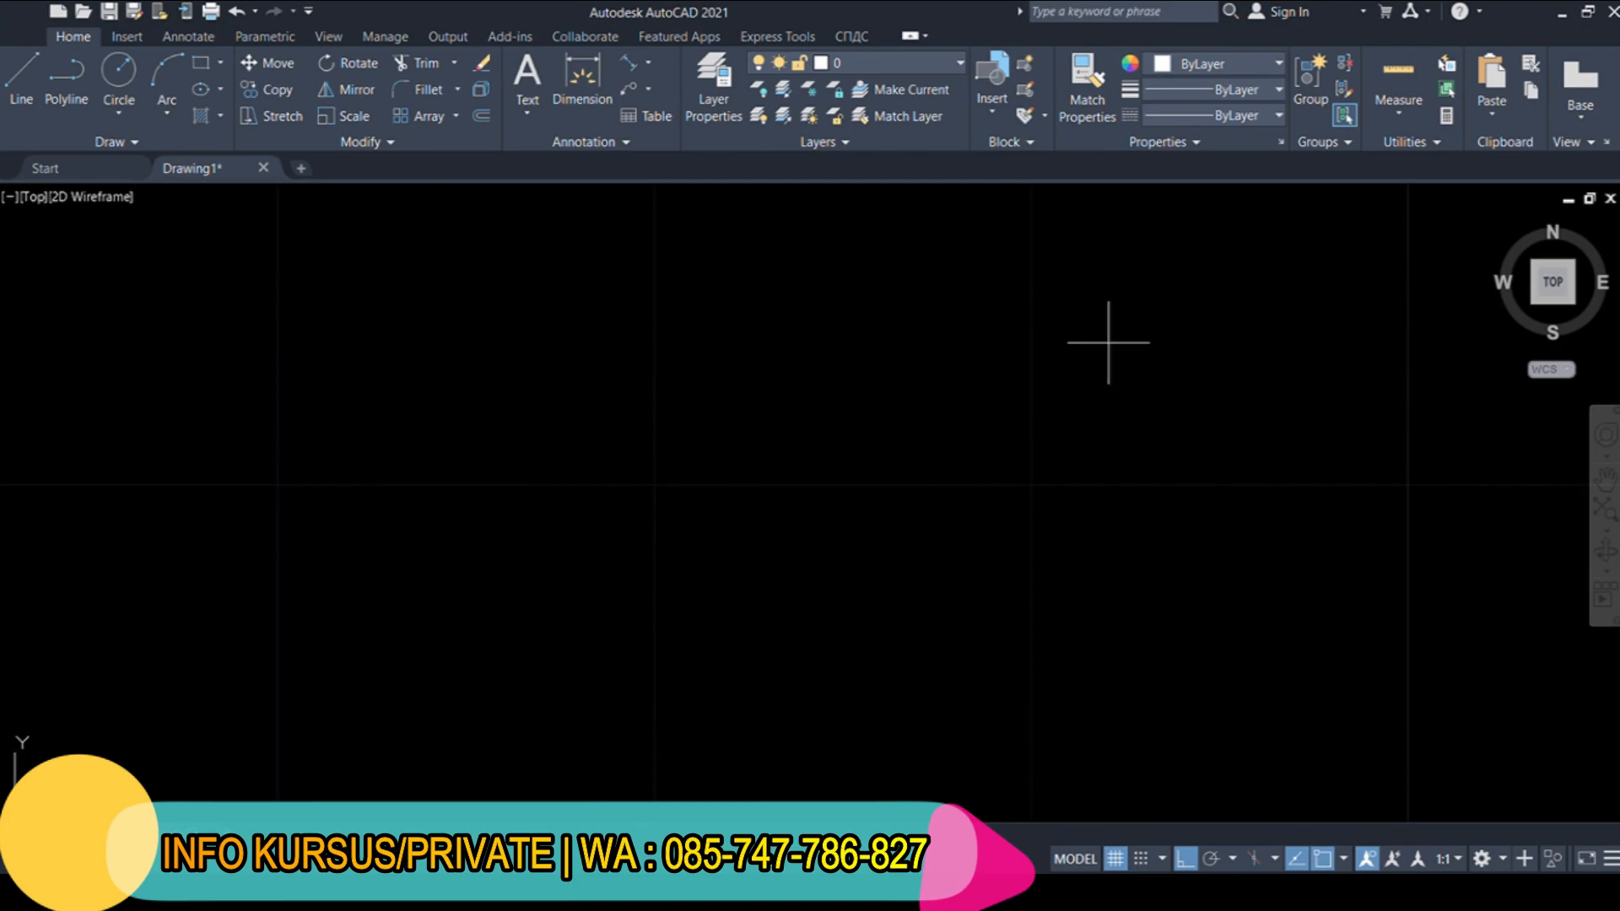
Turn on polar tracking and draw a three-point arc that bulges toward the upper right
left_click(1210, 859)
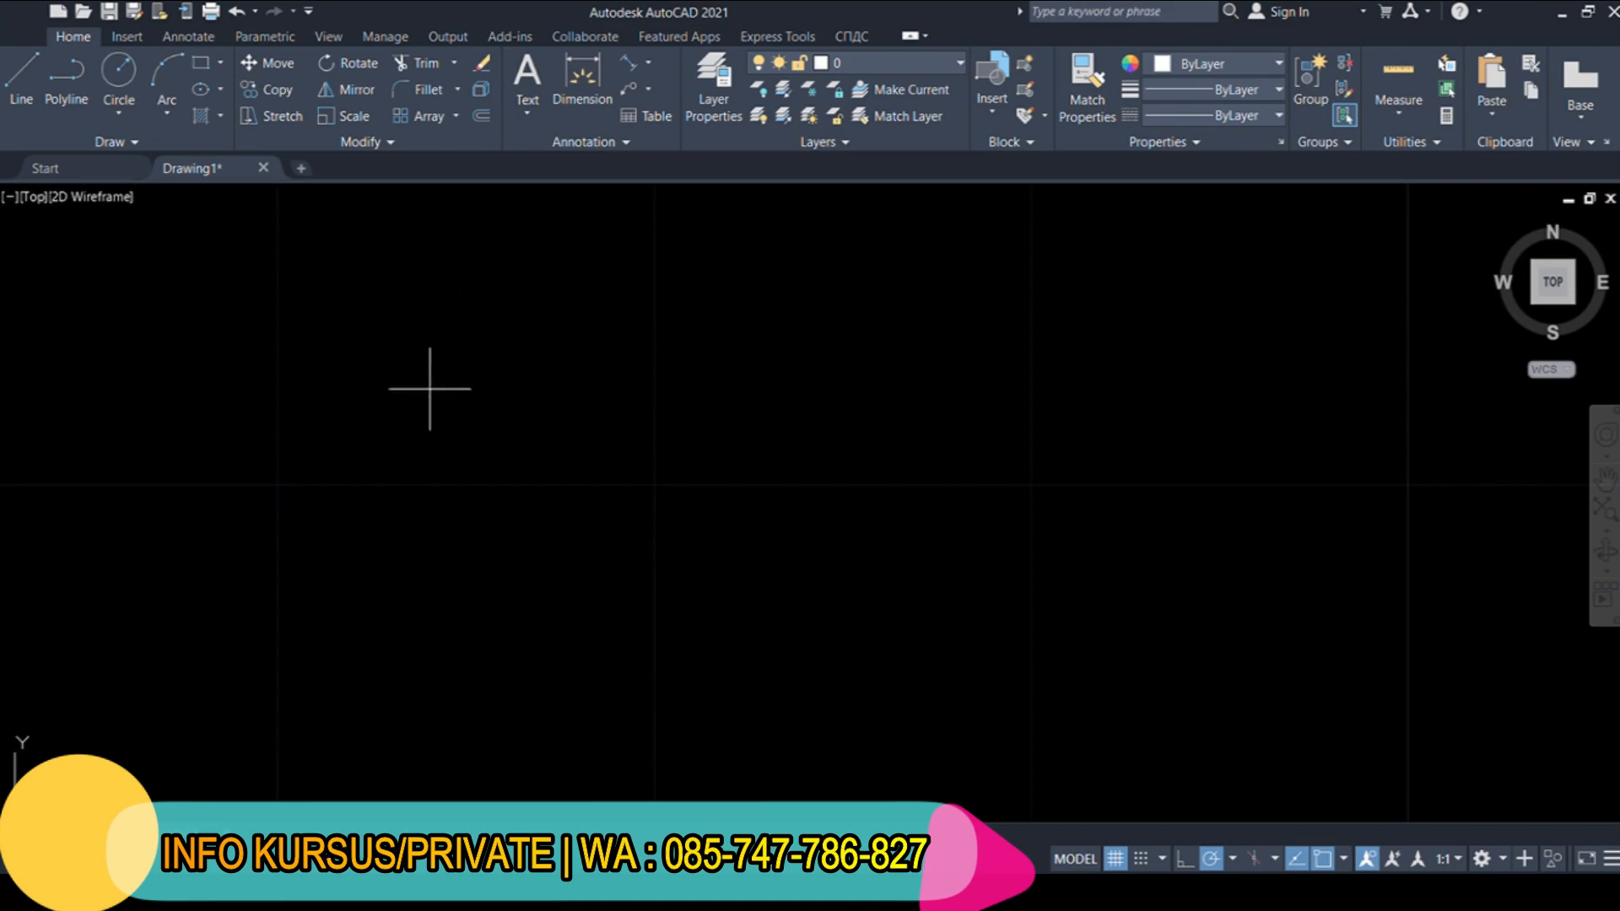
left_click(410, 302)
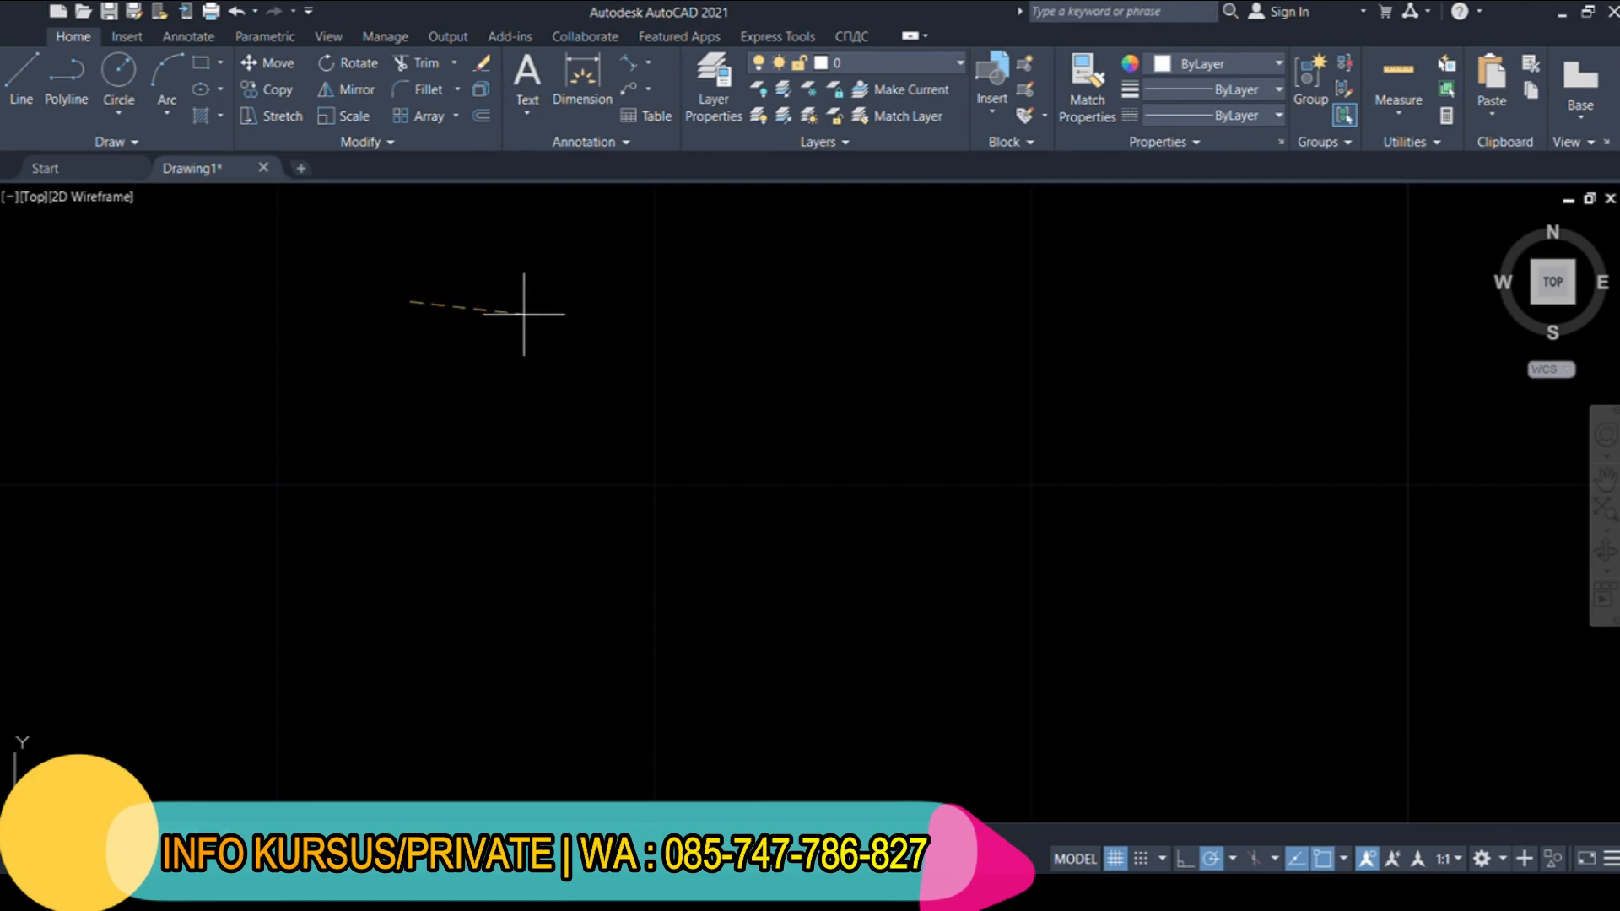
left_click(709, 361)
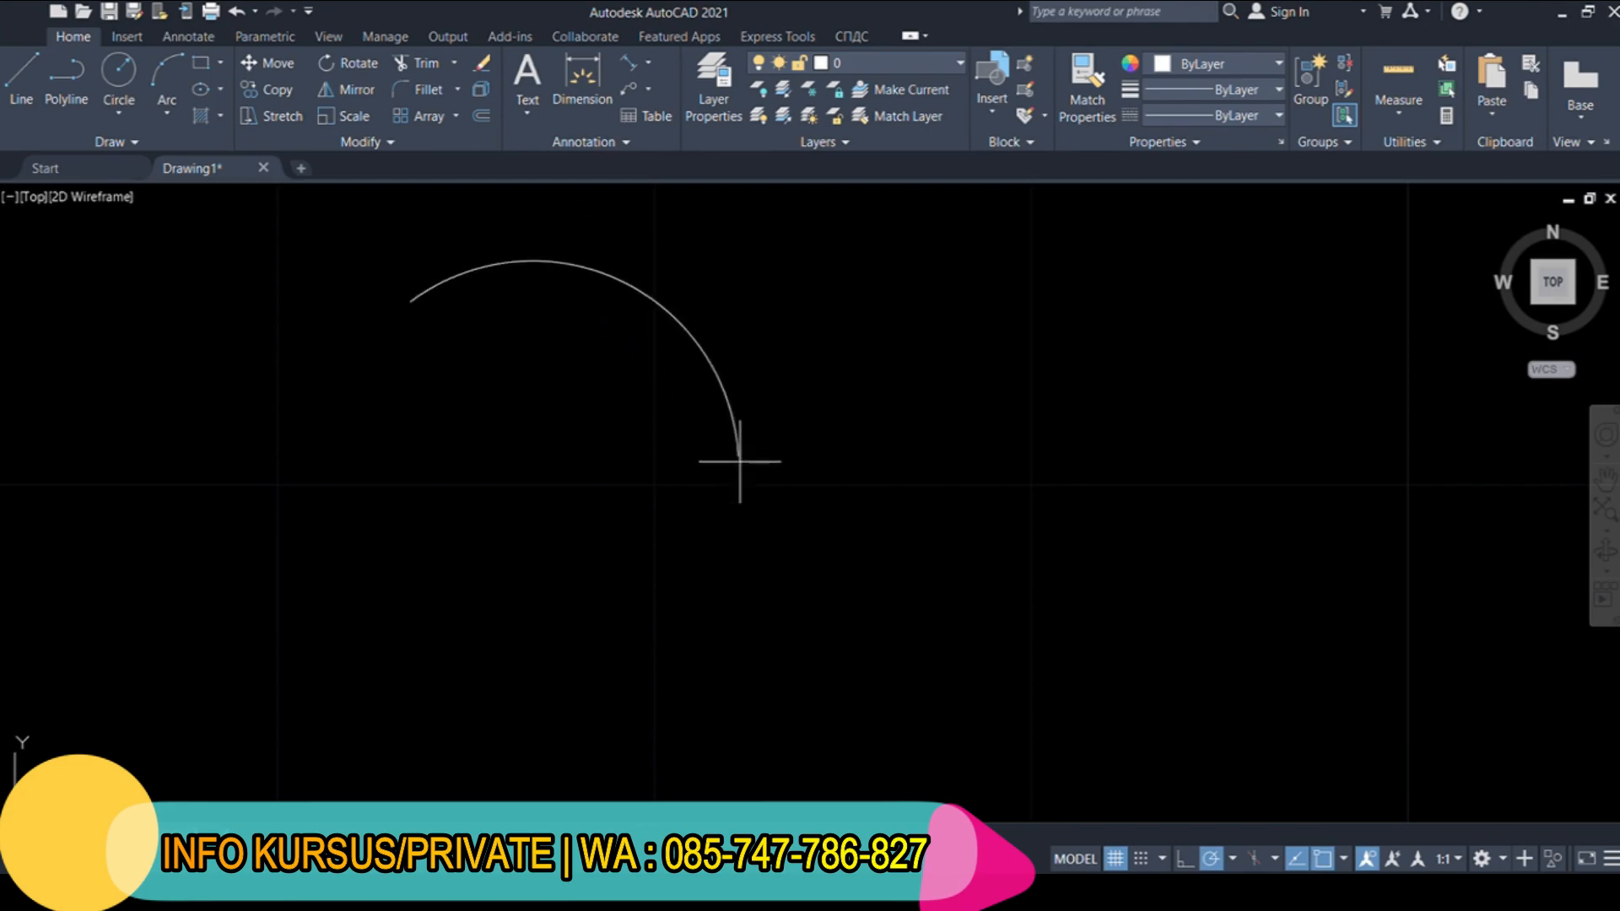
left_click(789, 560)
scroll(868, 488, "down", 8)
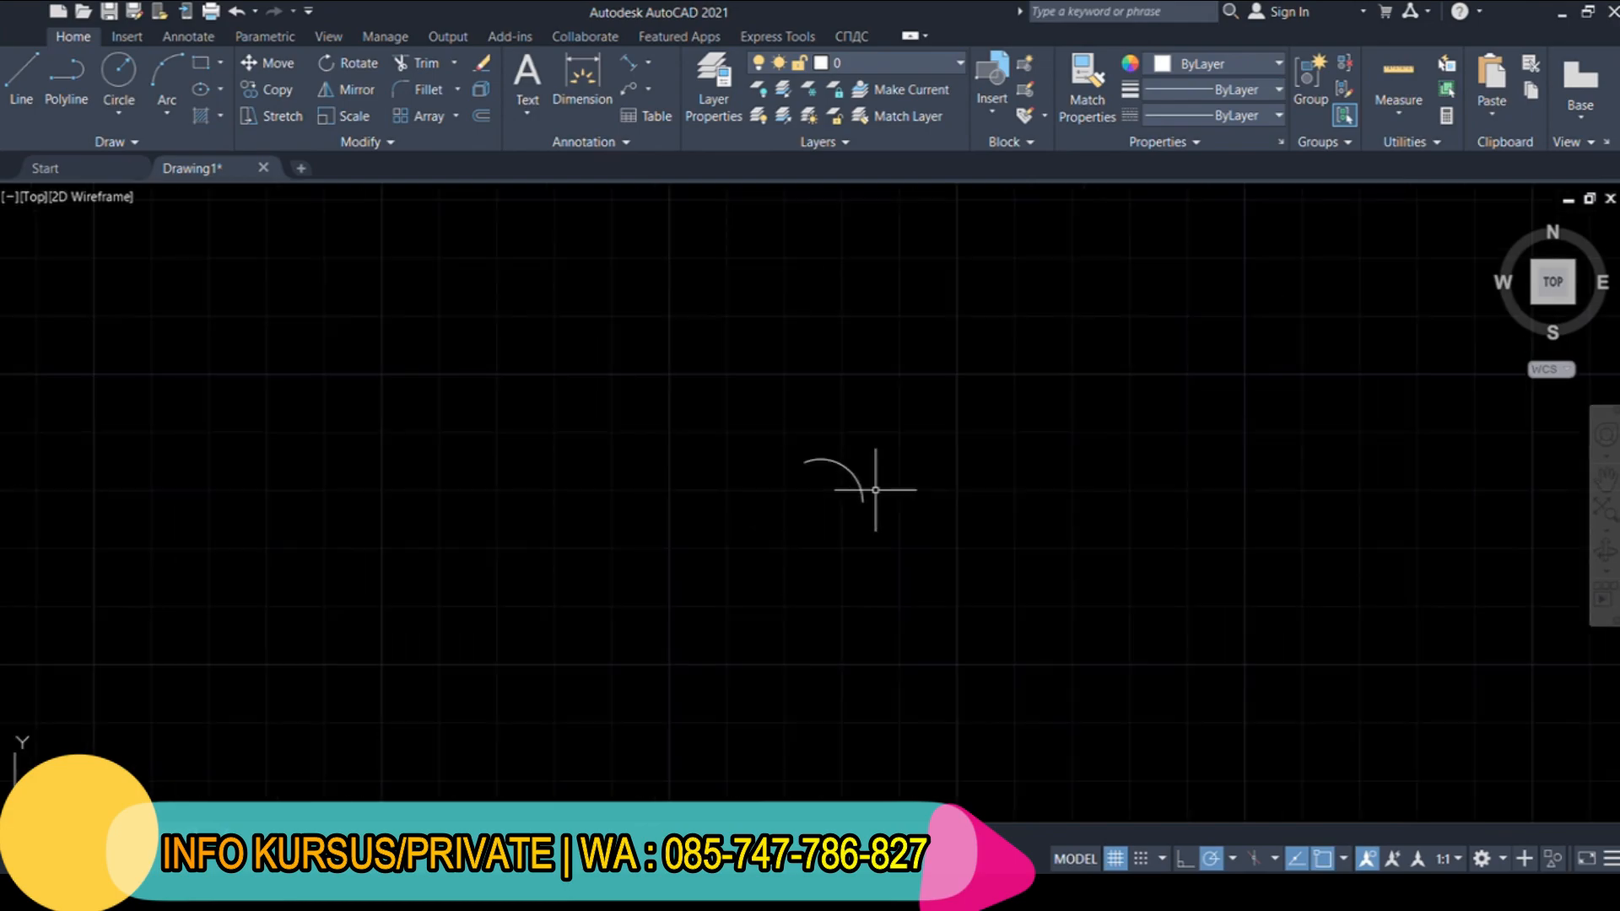
scroll(835, 473, "up", 10)
scroll(843, 490, "down", 3)
scroll(849, 504, "up", 4)
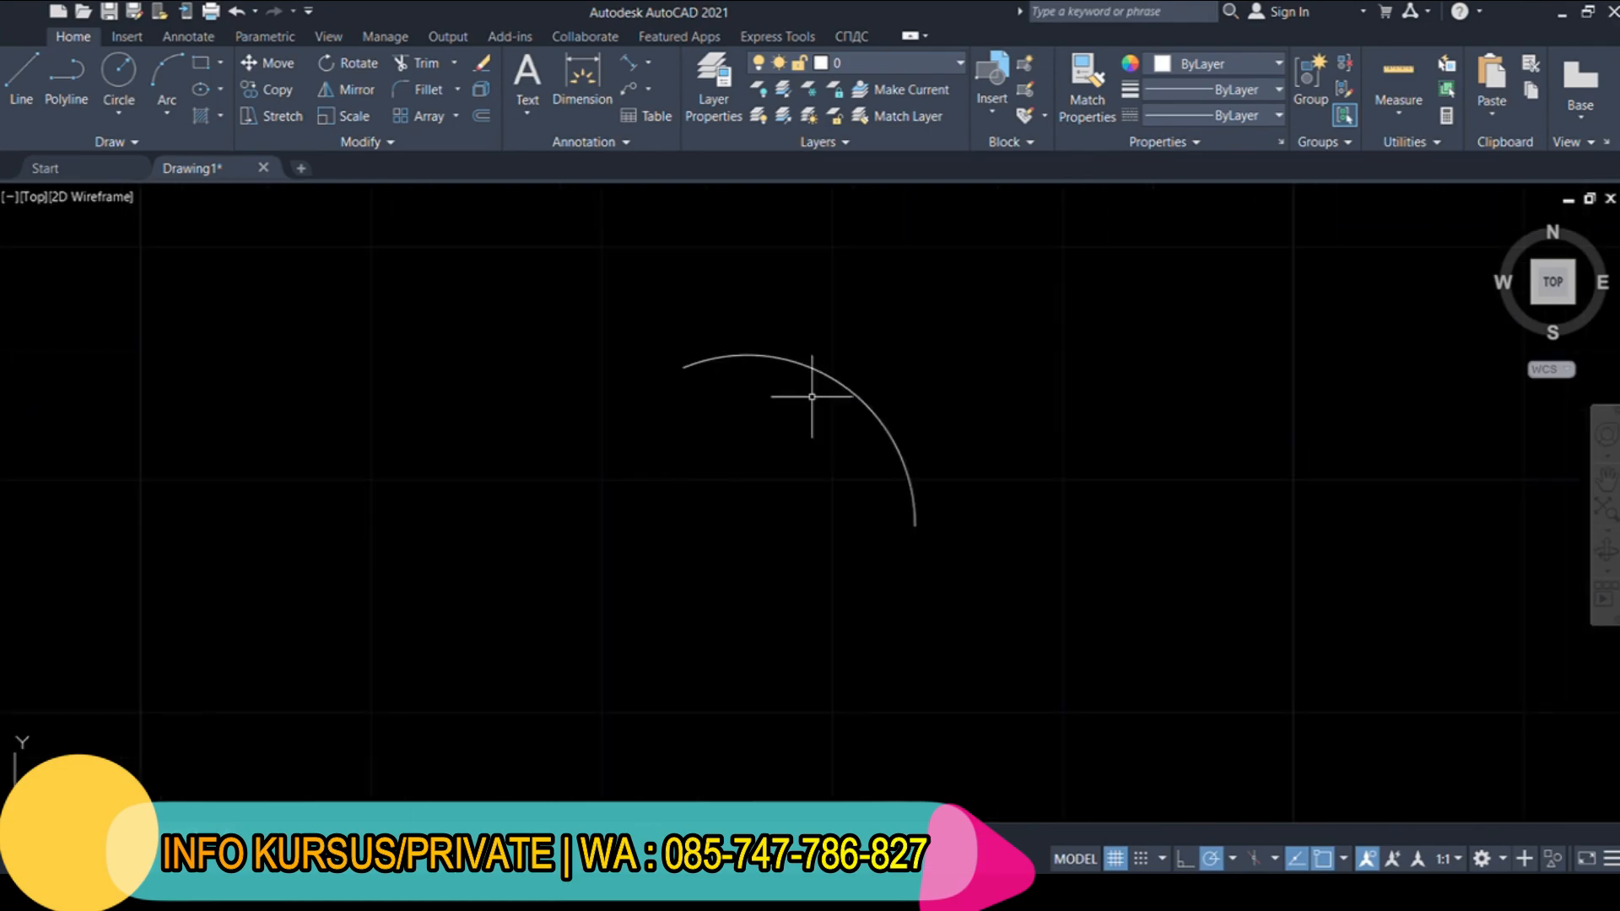
Delete the arc
left_click(1094, 621)
left_click(923, 495)
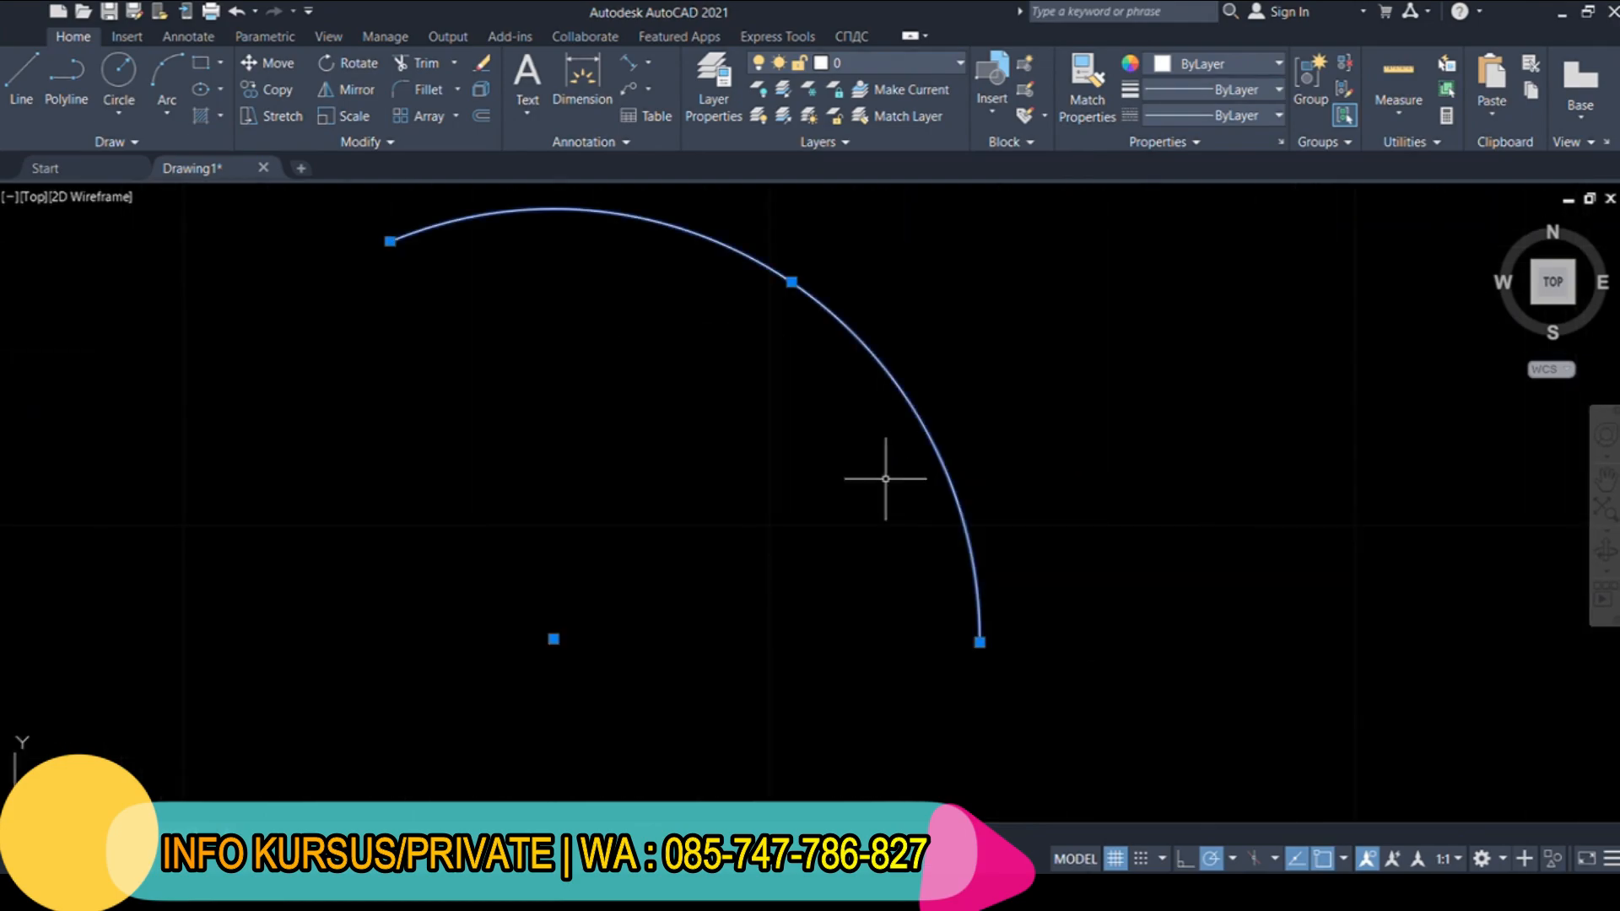
key("Delete")
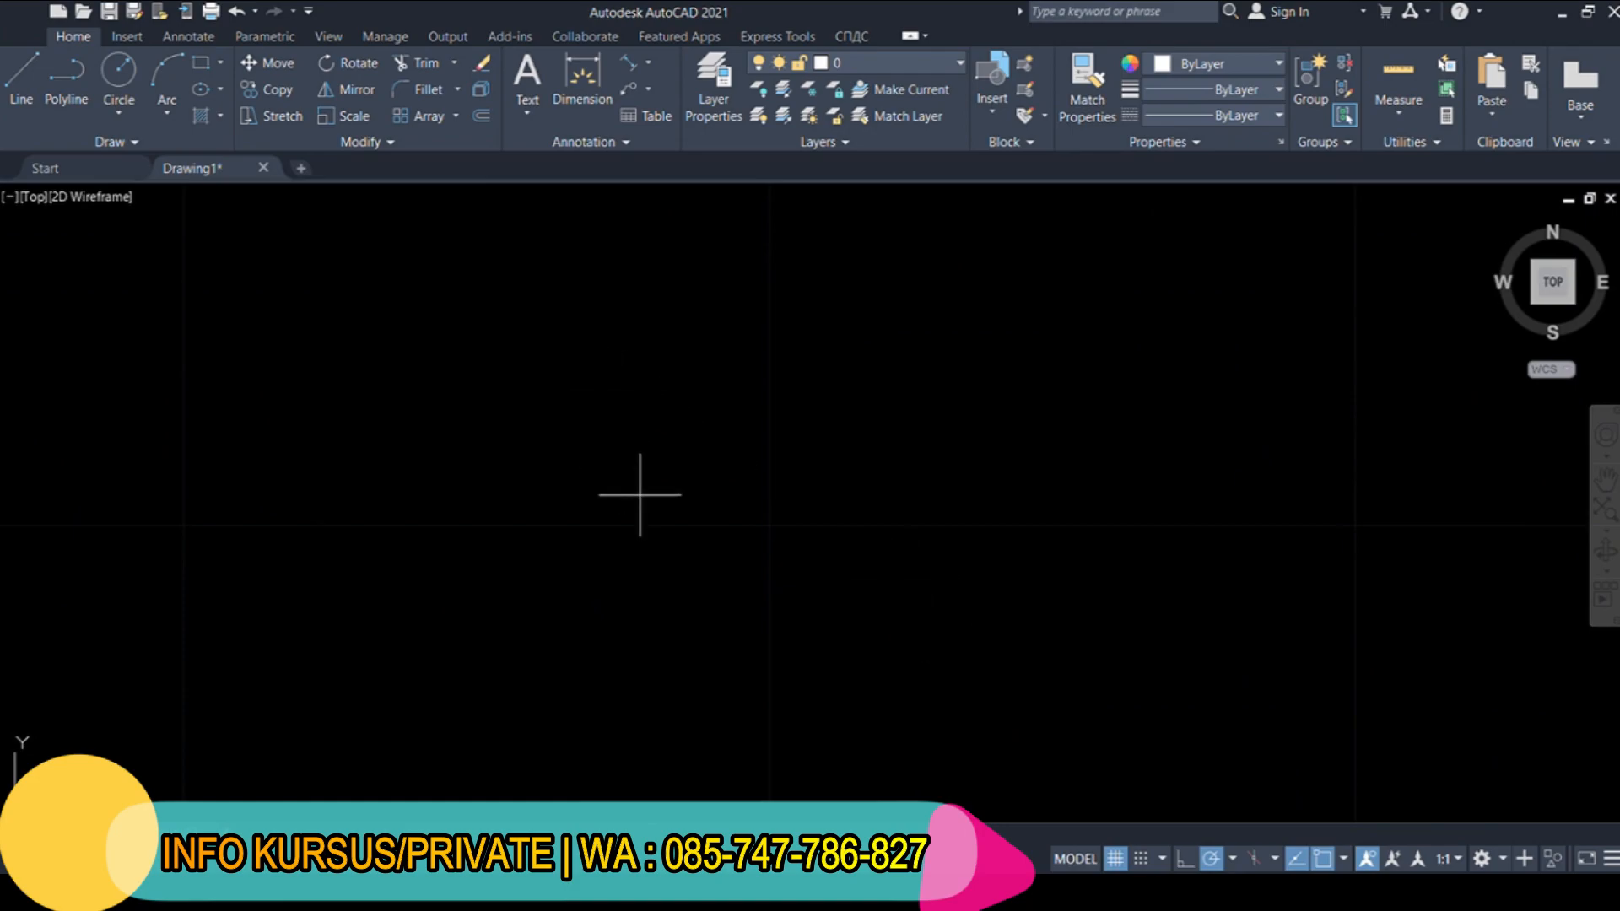
Draw a circle around a picked centre point by specifying its radius
key("c")
key("Return")
left_click(643, 433)
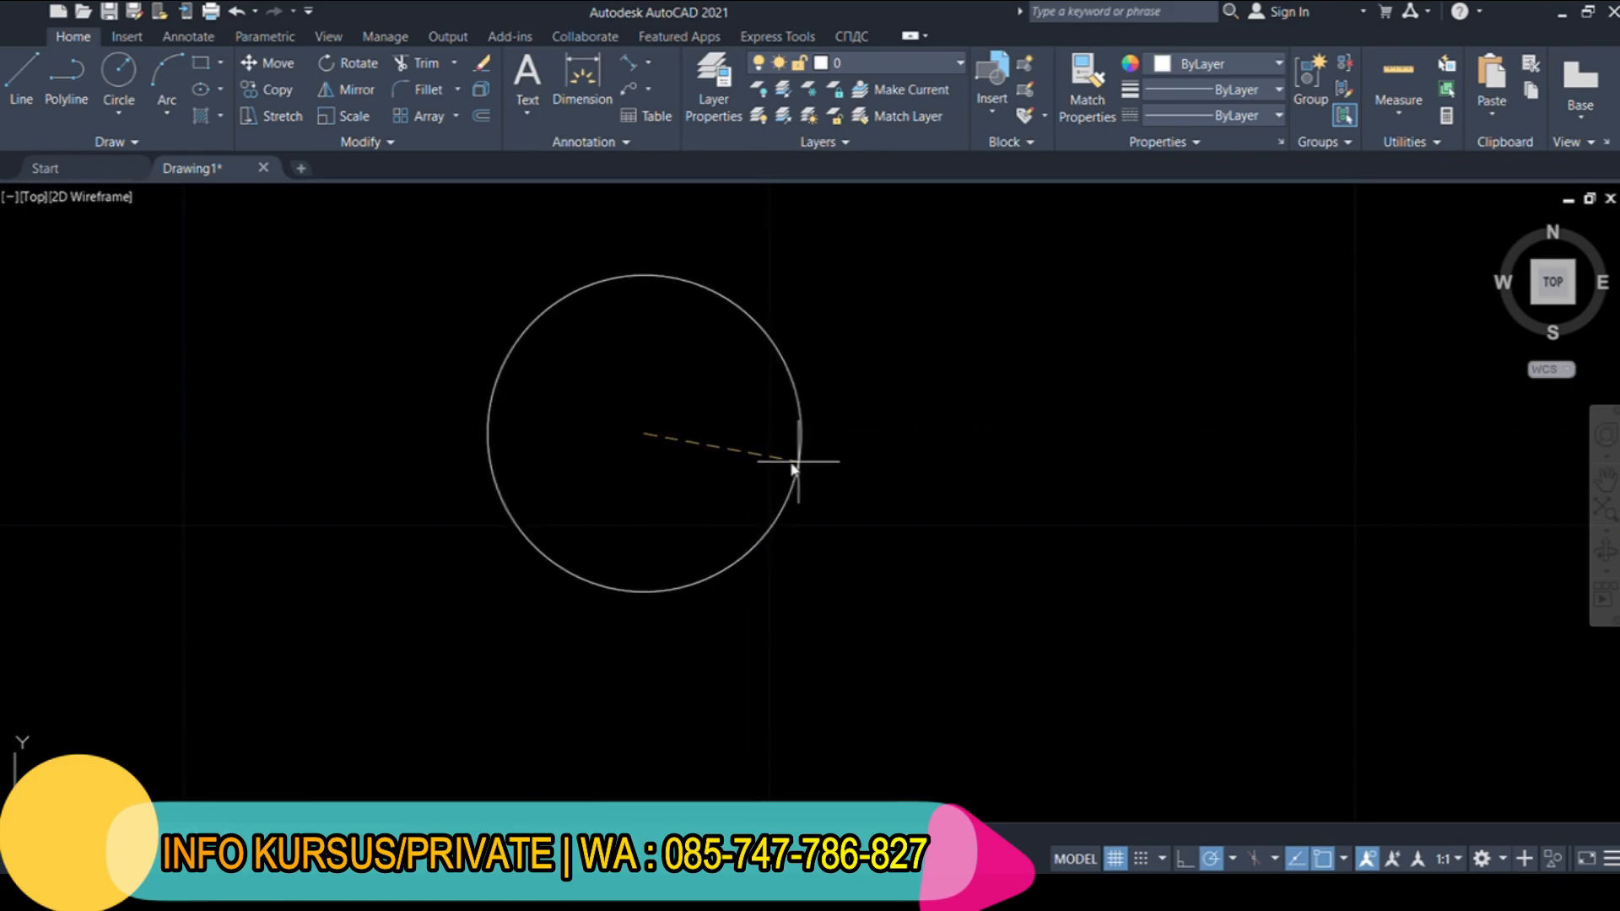
scroll(858, 481, "down", 3)
middle_click_drag(889, 463, 638, 421)
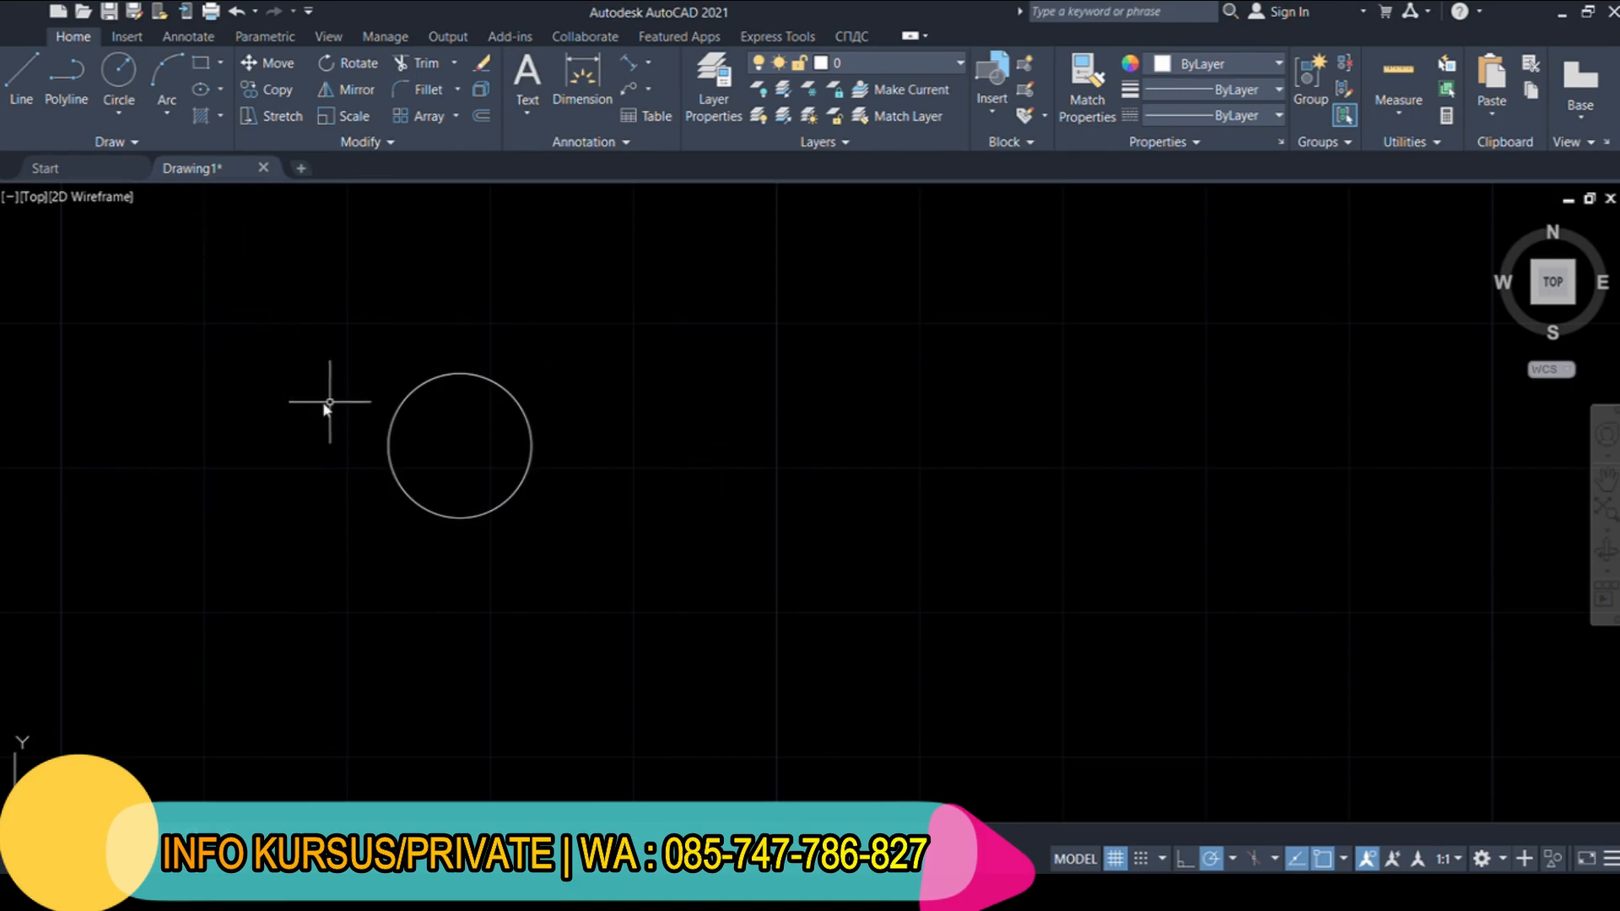
Draw a second circle of the same size beside the first, defining it by its diameter, and compare the two
left_click(692, 447)
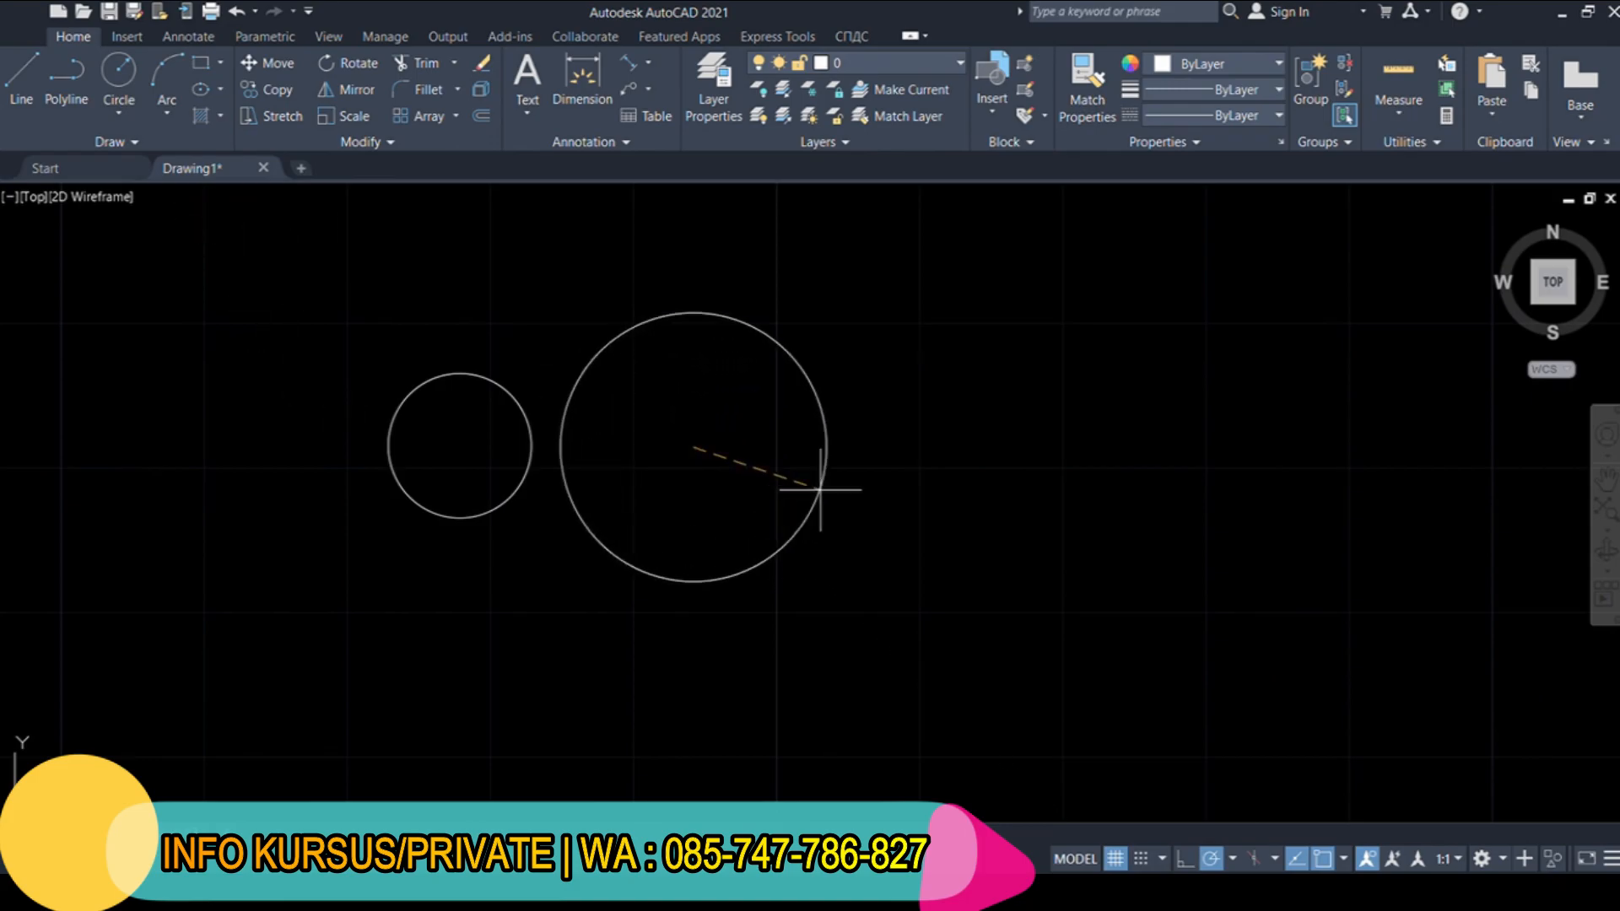
key("Return")
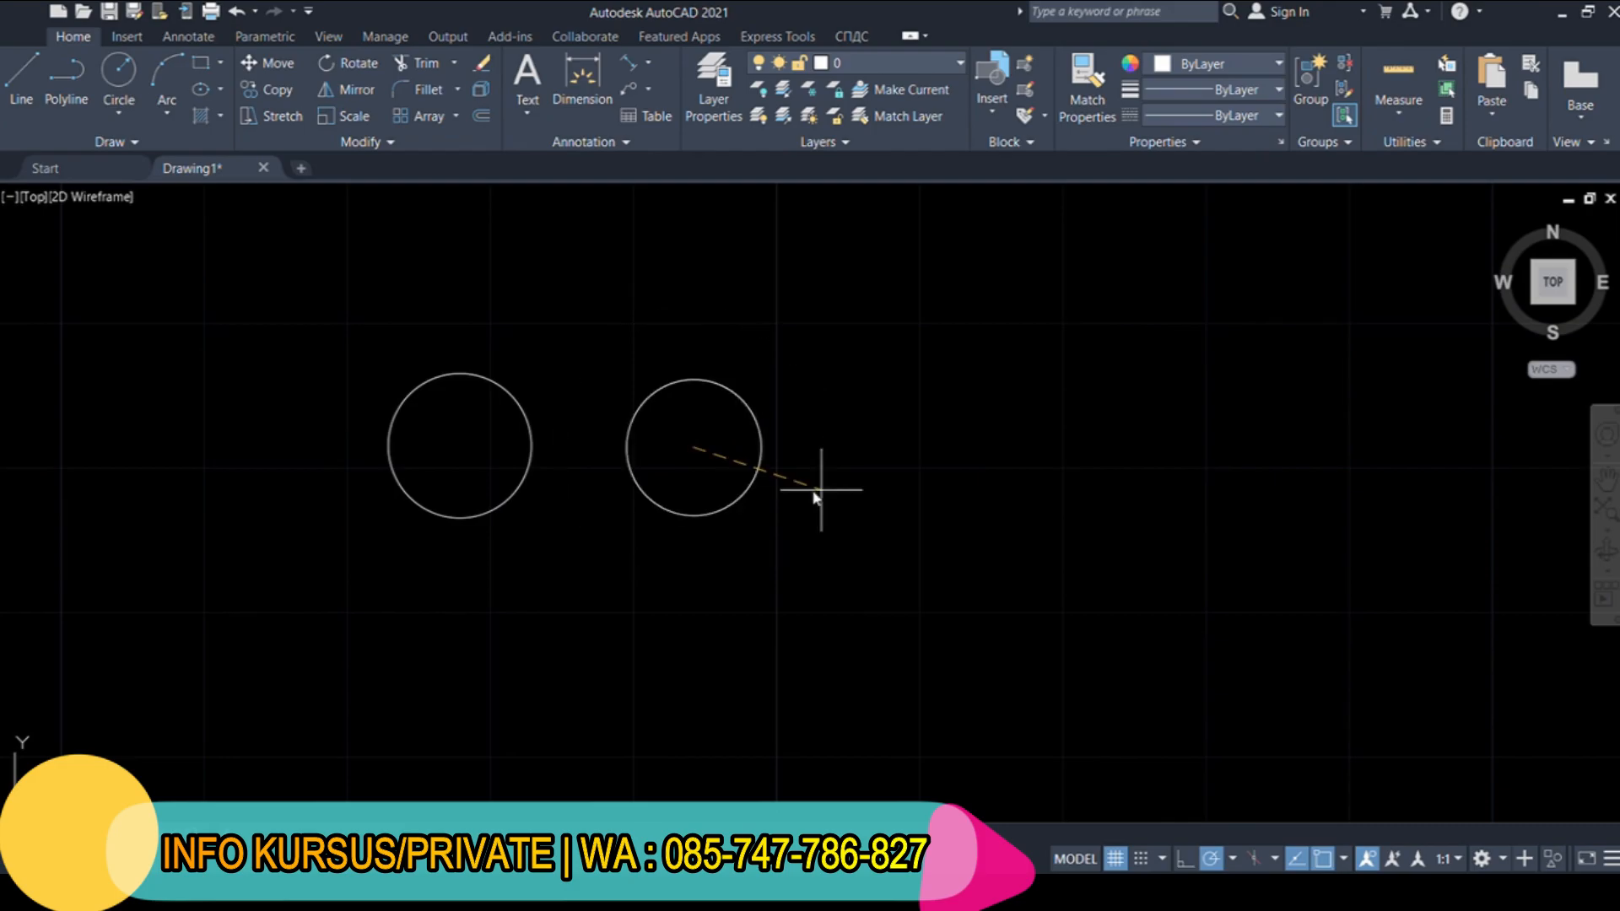
left_click(823, 491)
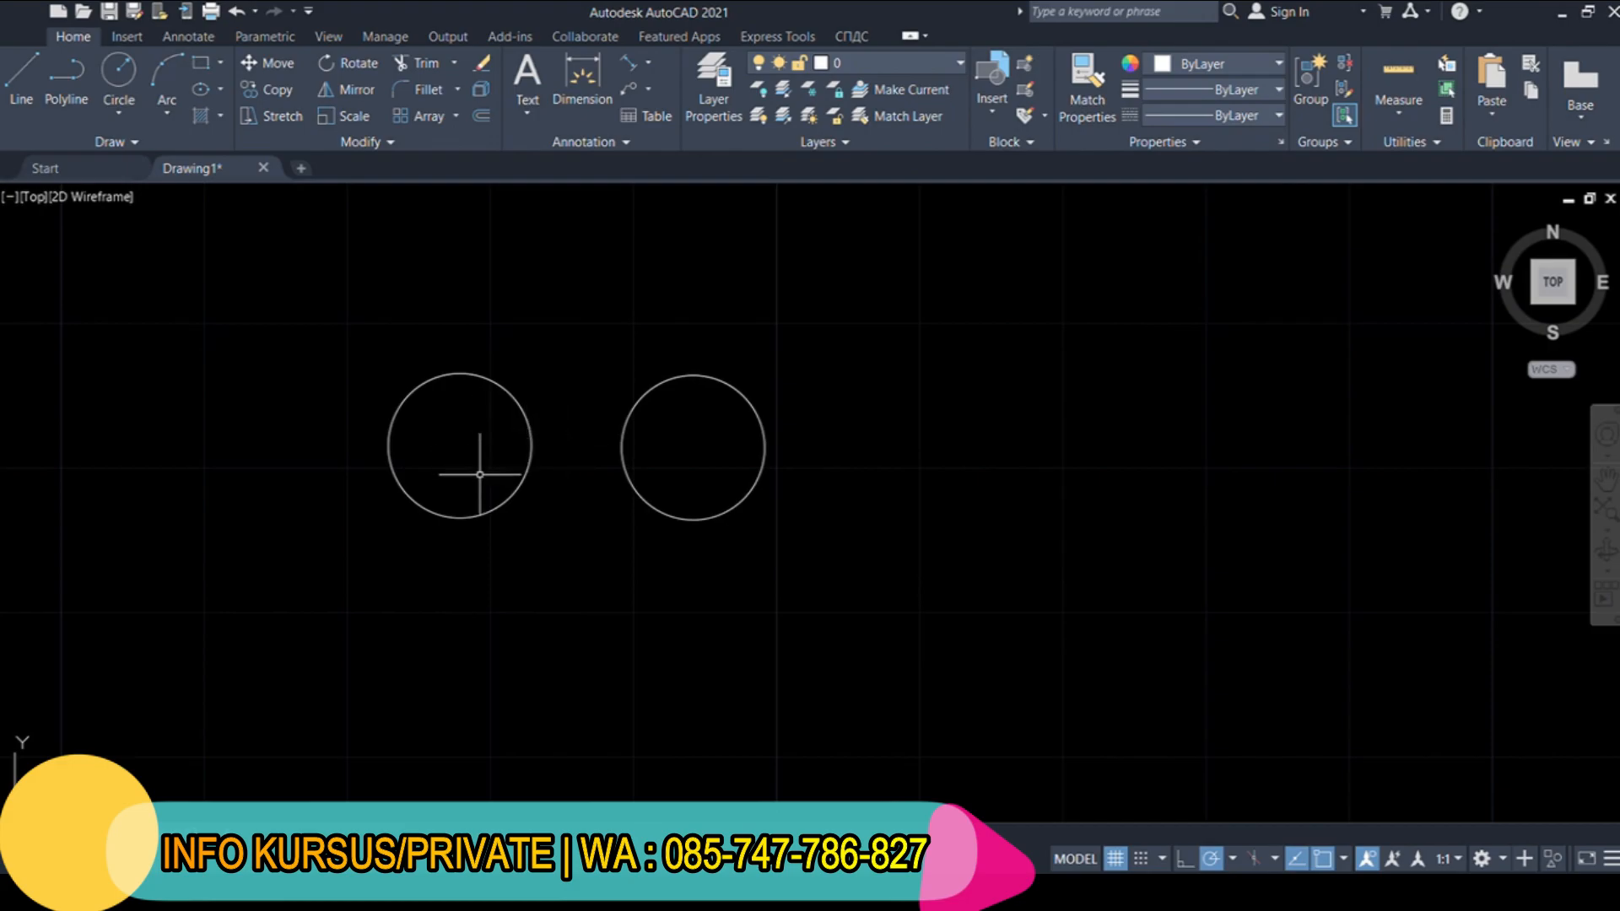
scroll(473, 421, "up", 4)
scroll(592, 405, "down", 4)
scroll(775, 415, "up", 5)
scroll(771, 418, "down", 4)
scroll(751, 414, "down", 2)
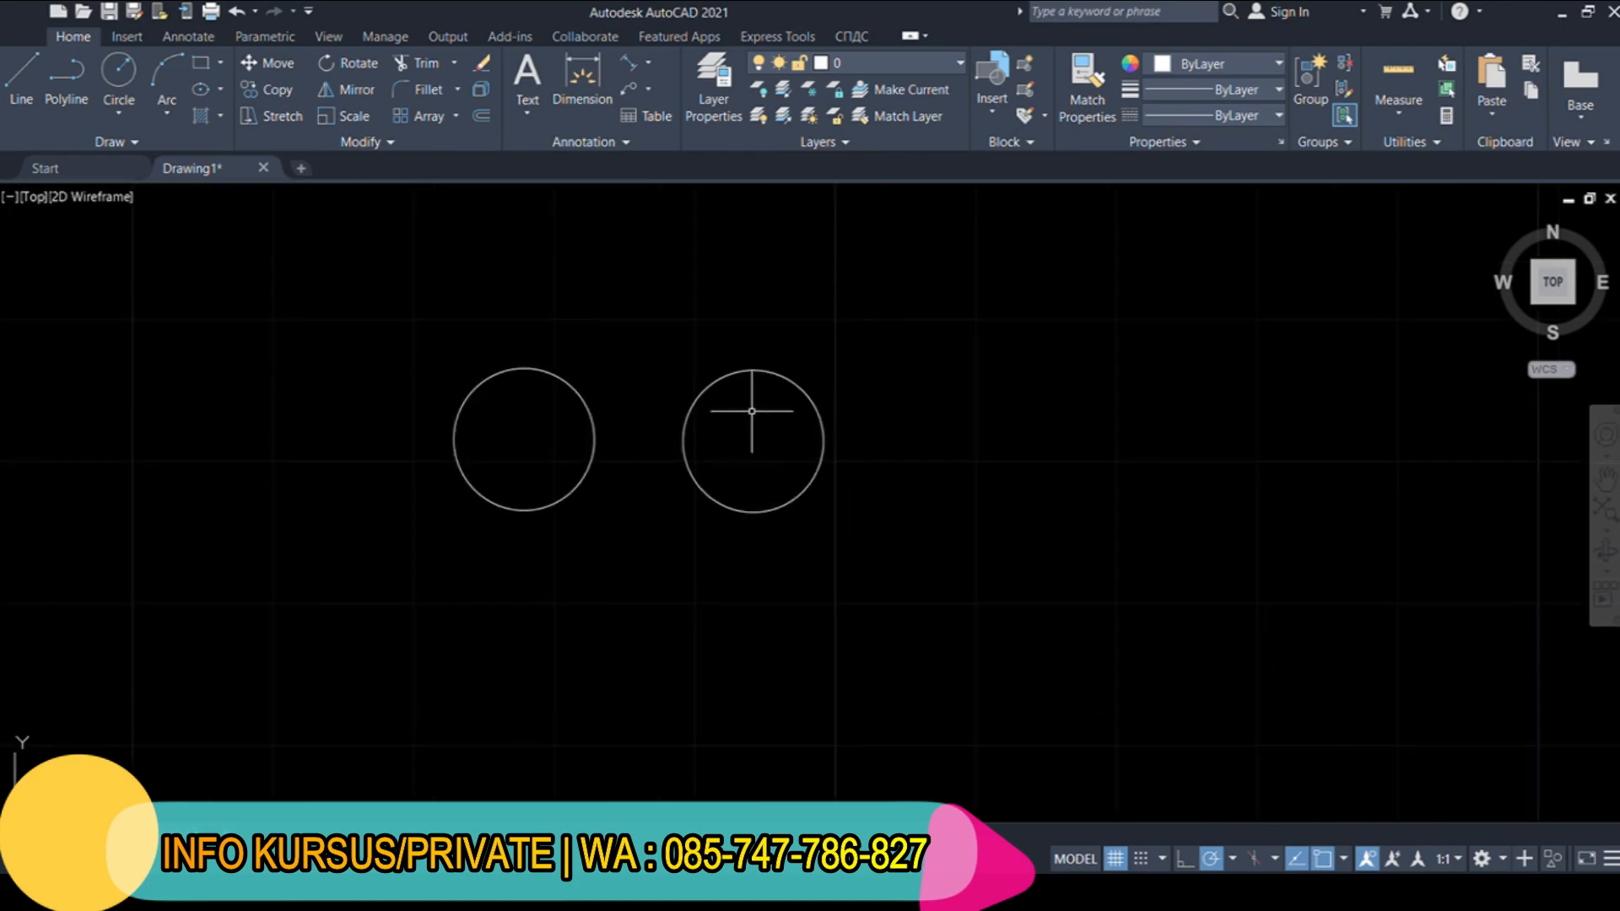
Delete both circles
left_click(807, 525)
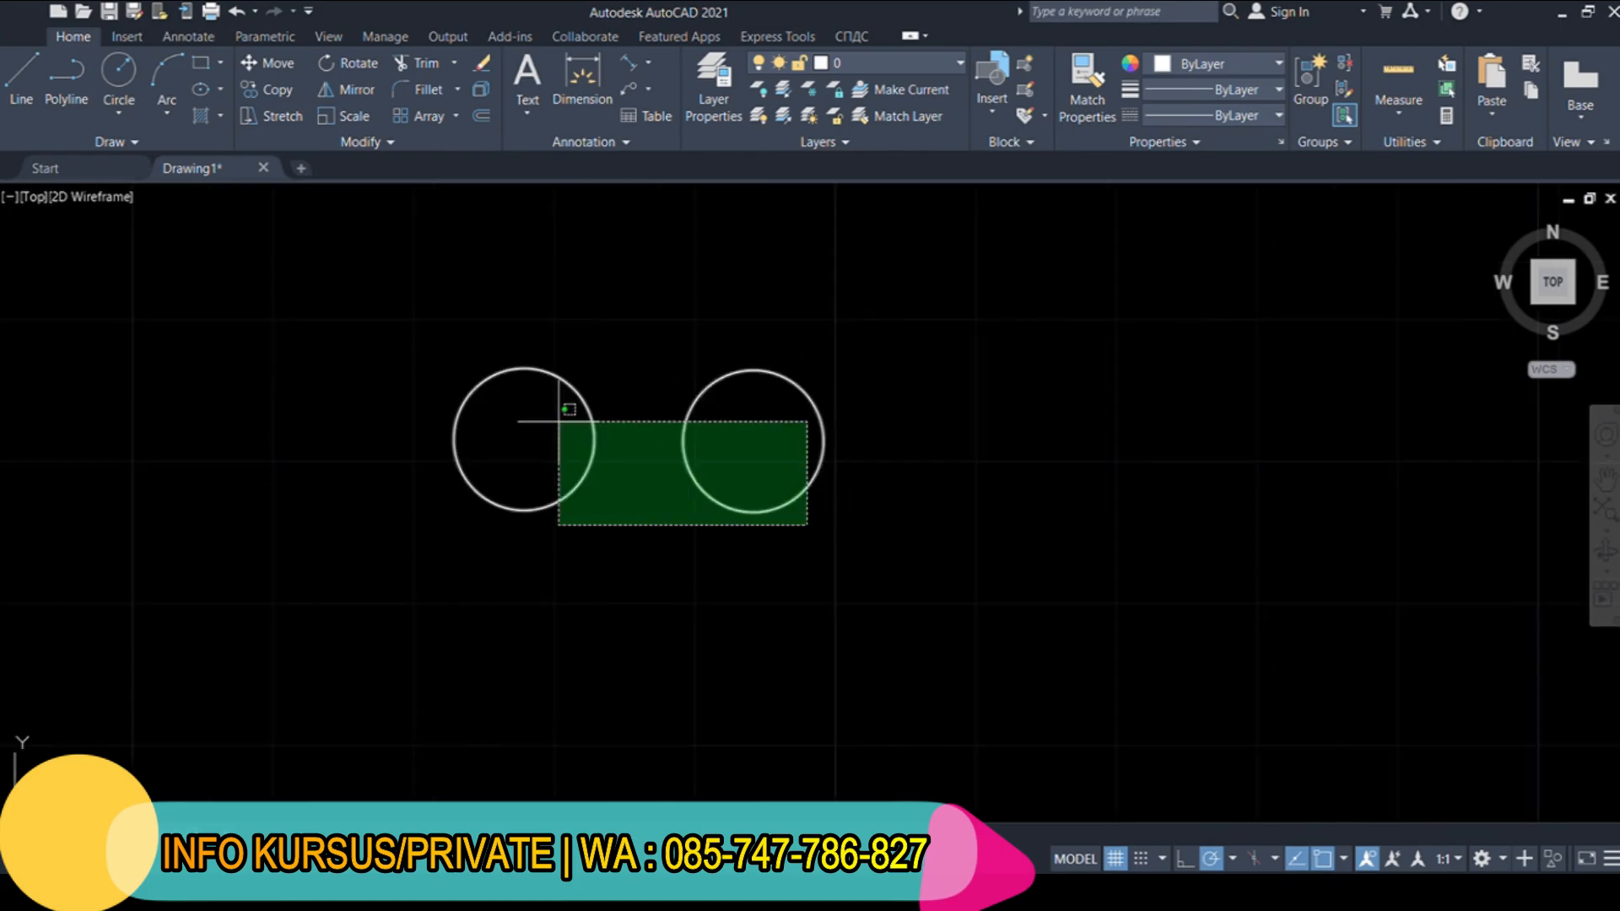
left_click(559, 421)
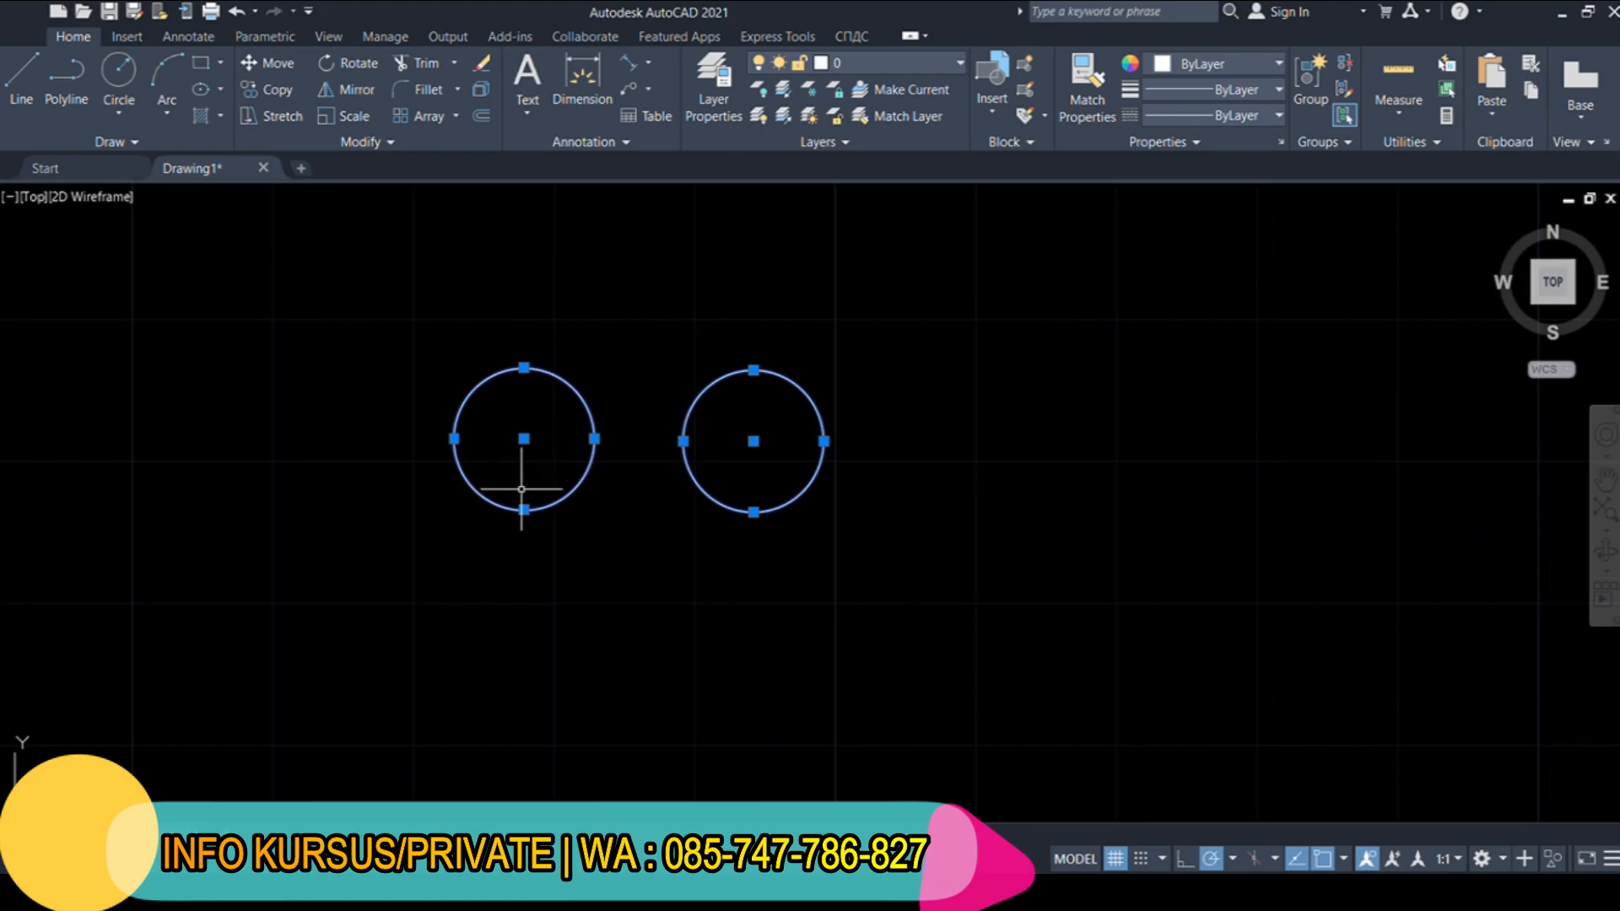
key("Delete")
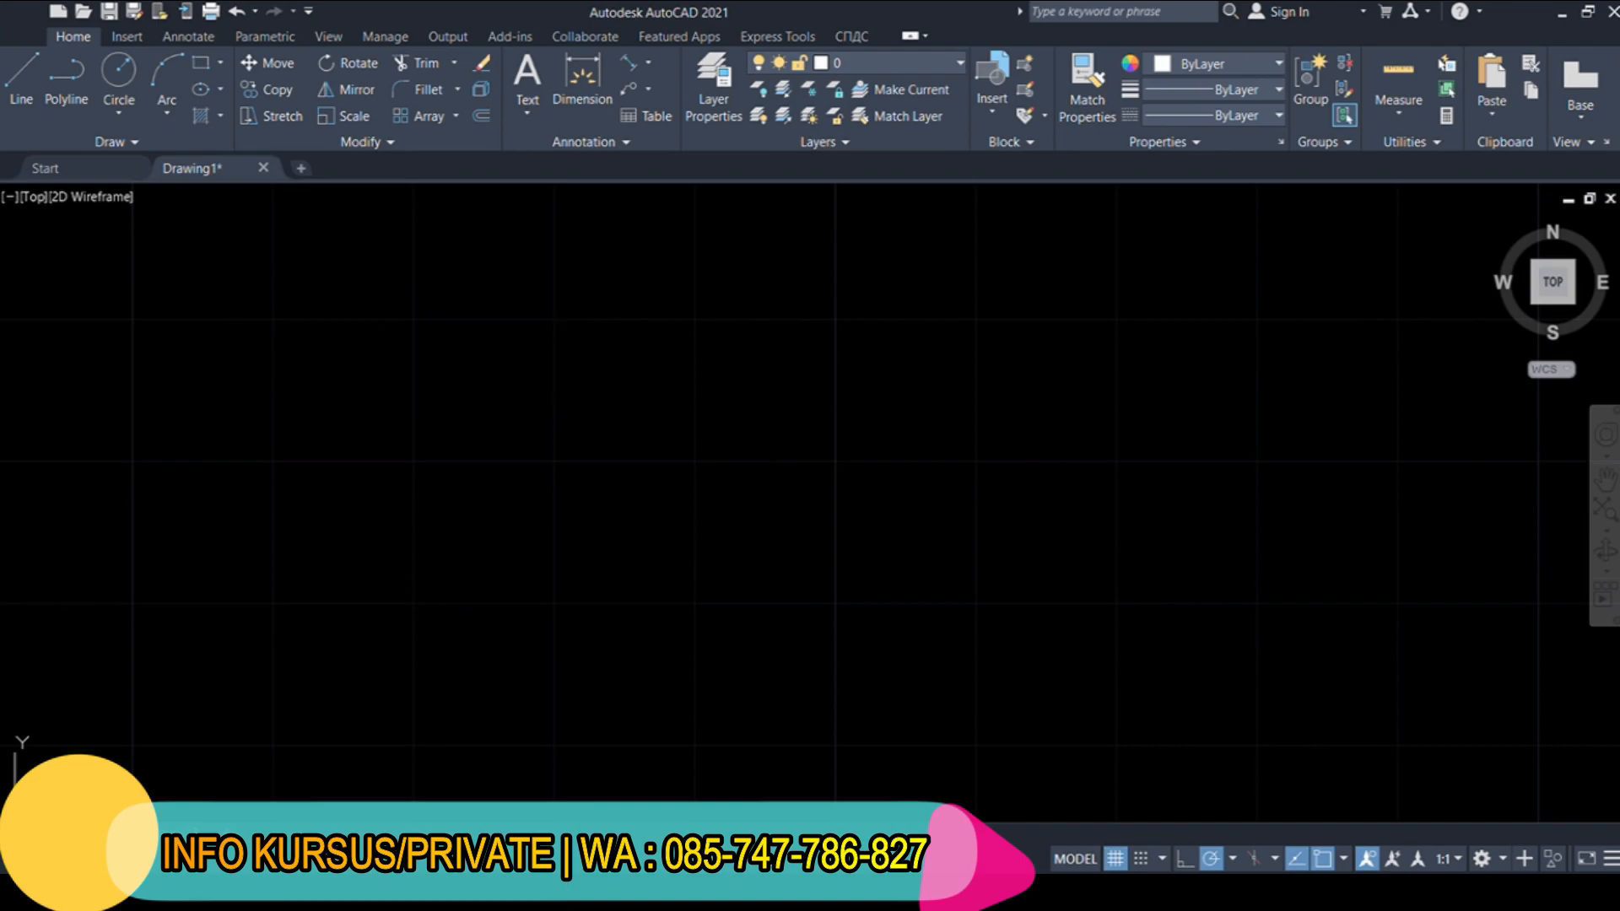
Draw a rectangular revision cloud with normal thin arcs in the middle of the drawing area
left_click(630, 407)
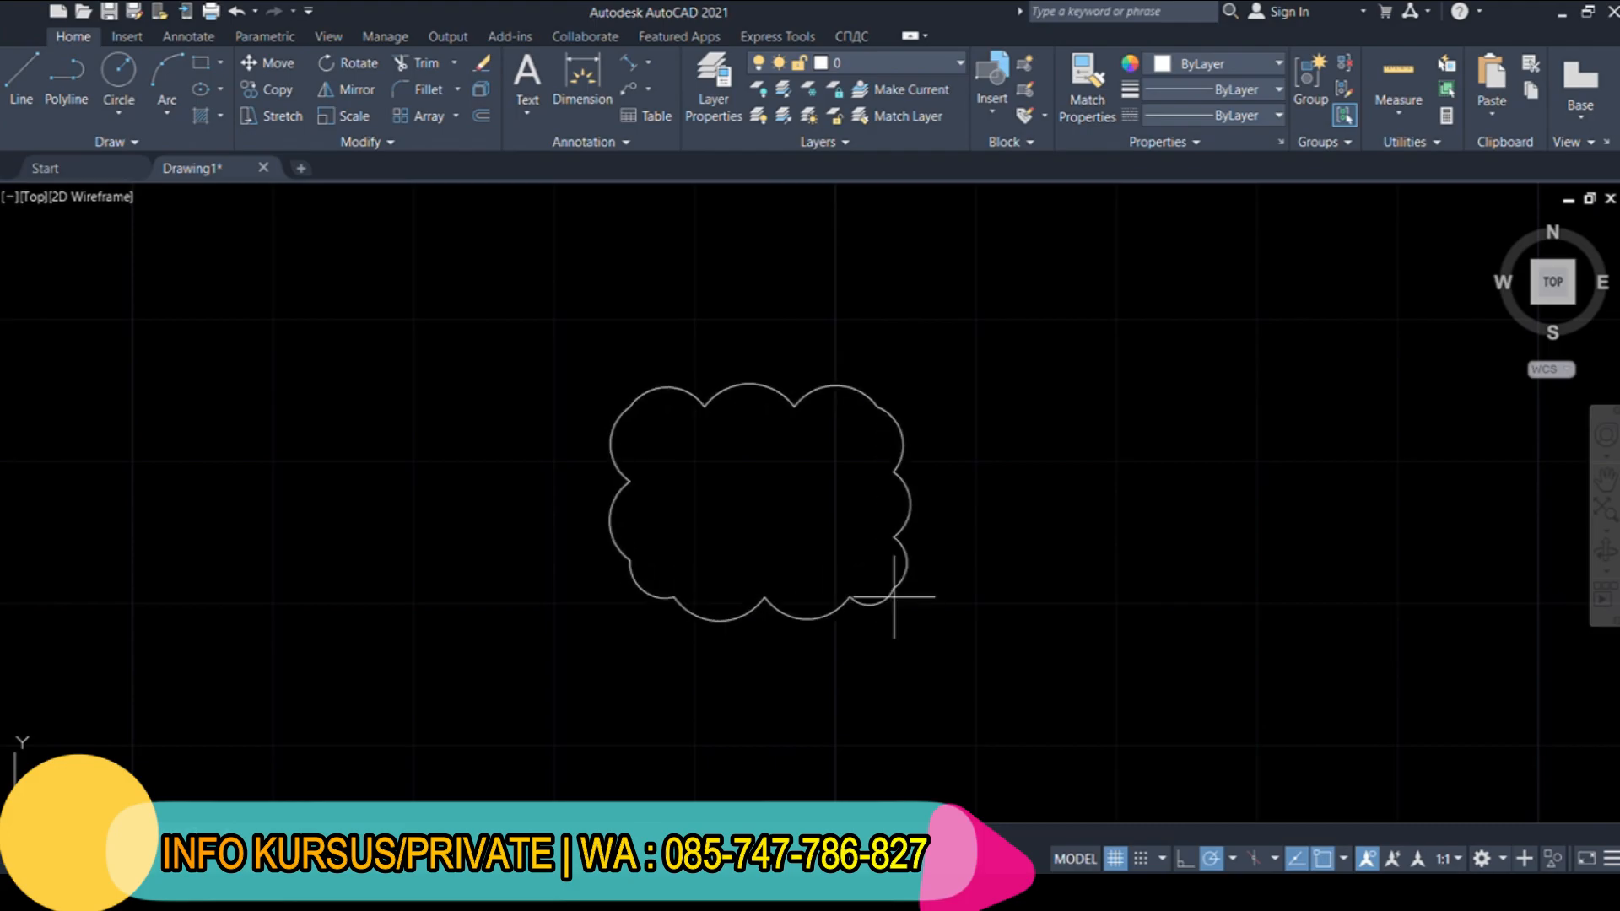
left_click(968, 590)
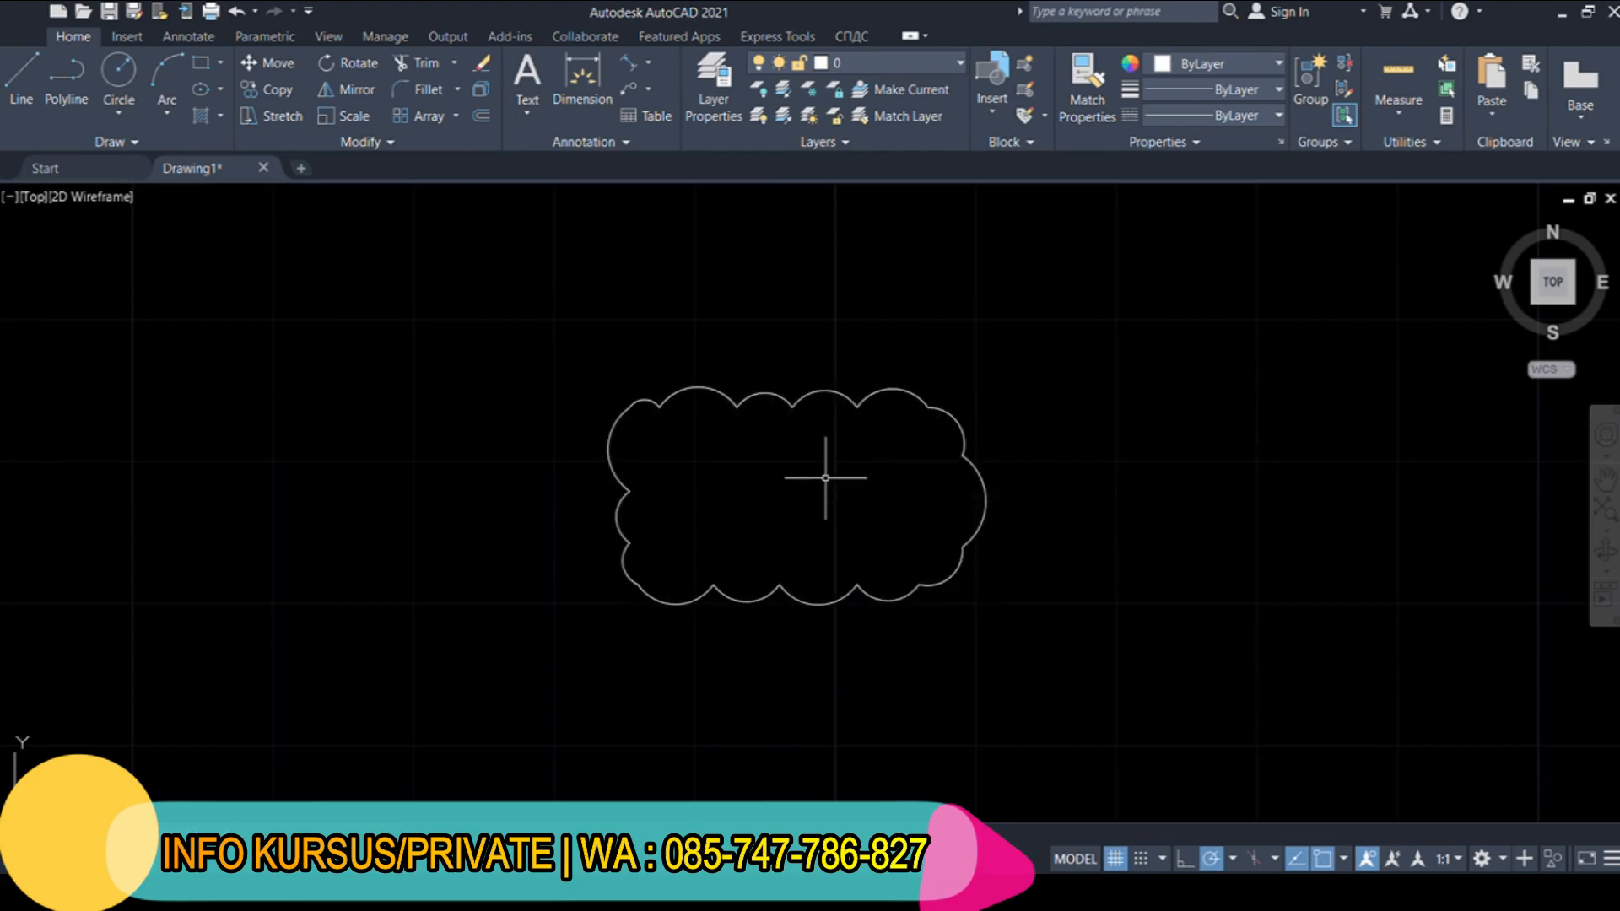
Draw a larger rectangular revision cloud with calligraphy-style arcs in the empty area beside the first one
scroll(945, 232, "down", 2)
mouse_move(984, 314)
middle_mouse_down()
mouse_move(708, 332)
mouse_move(493, 383)
middle_mouse_up()
scroll(494, 382, "up", 1)
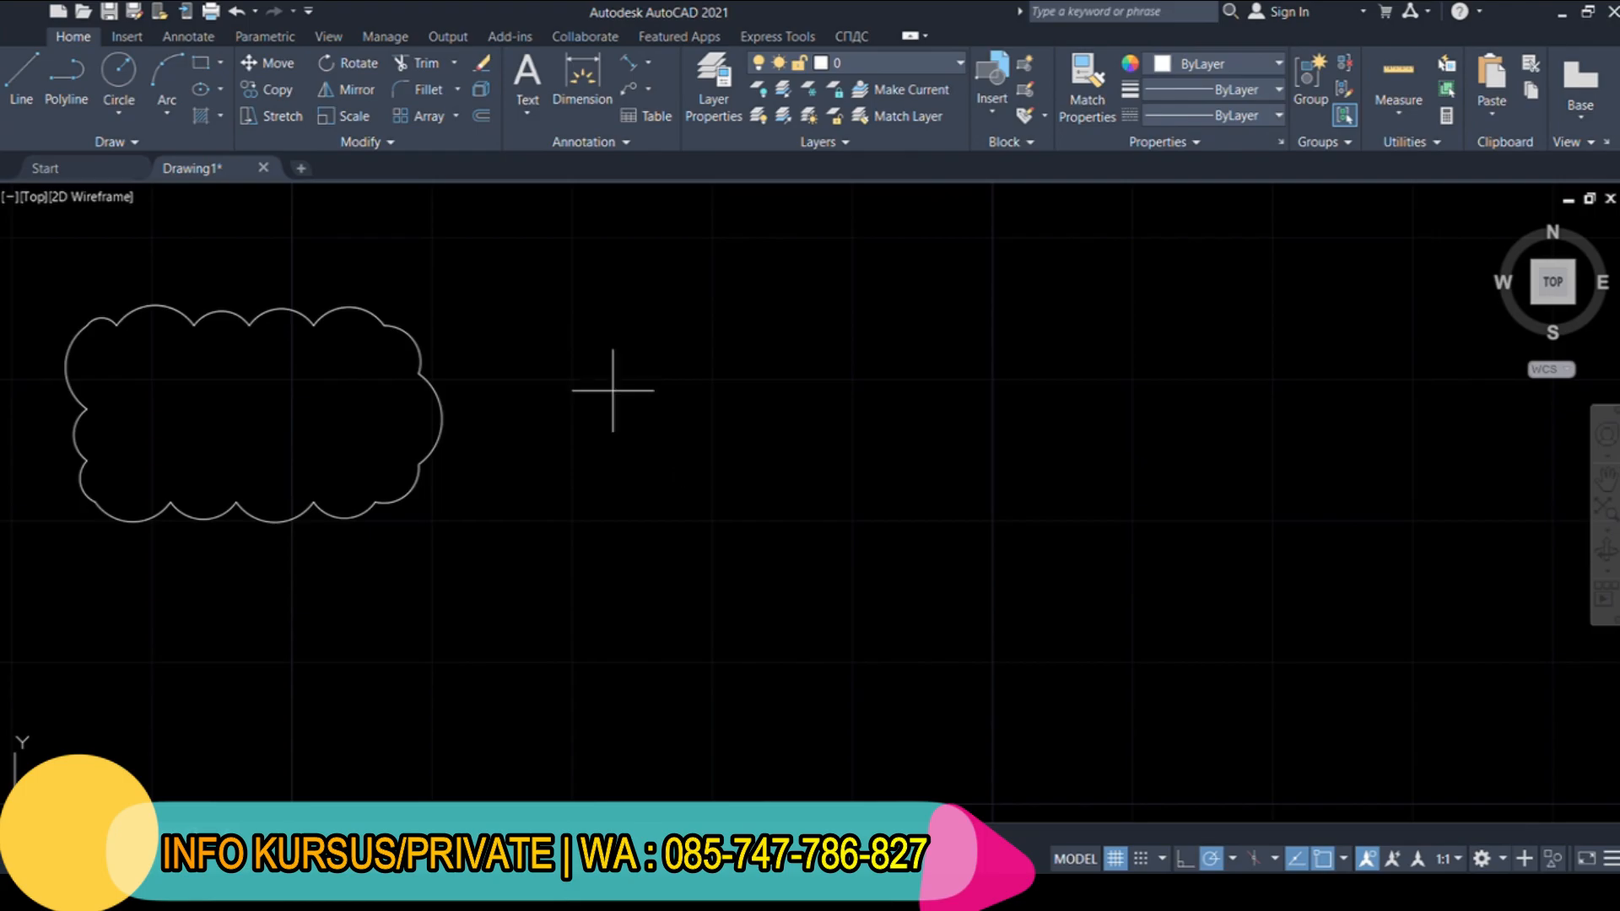
left_click(634, 401)
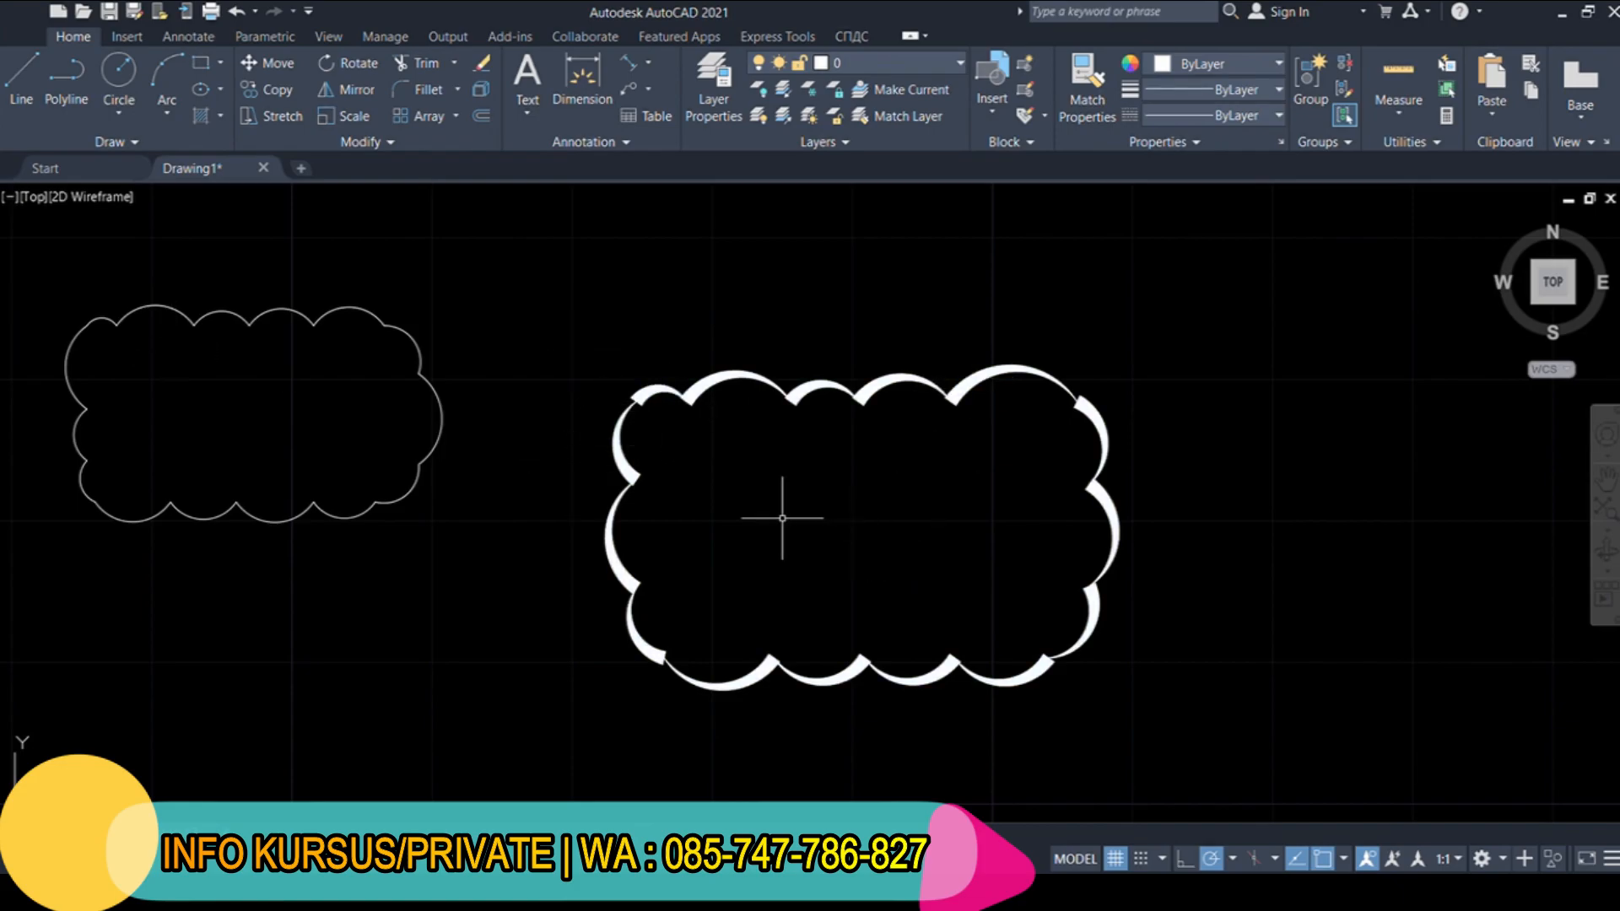
scroll(655, 430, "up", 4)
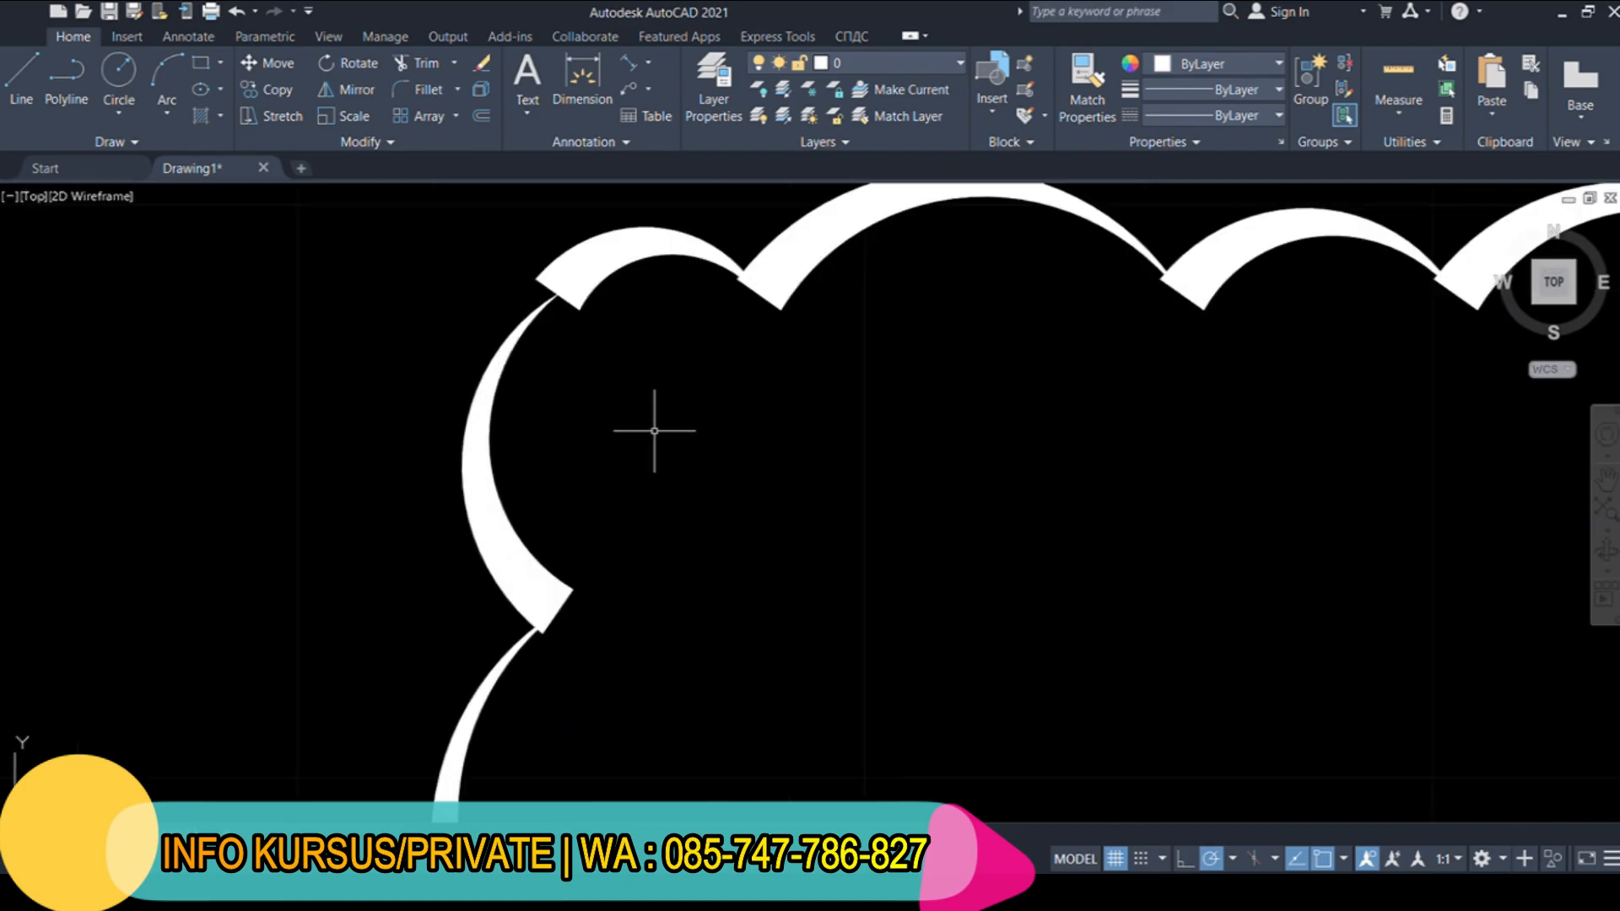
Delete both revision clouds
scroll(654, 430, "down", 7)
scroll(625, 484, "up", 2)
left_click(693, 465)
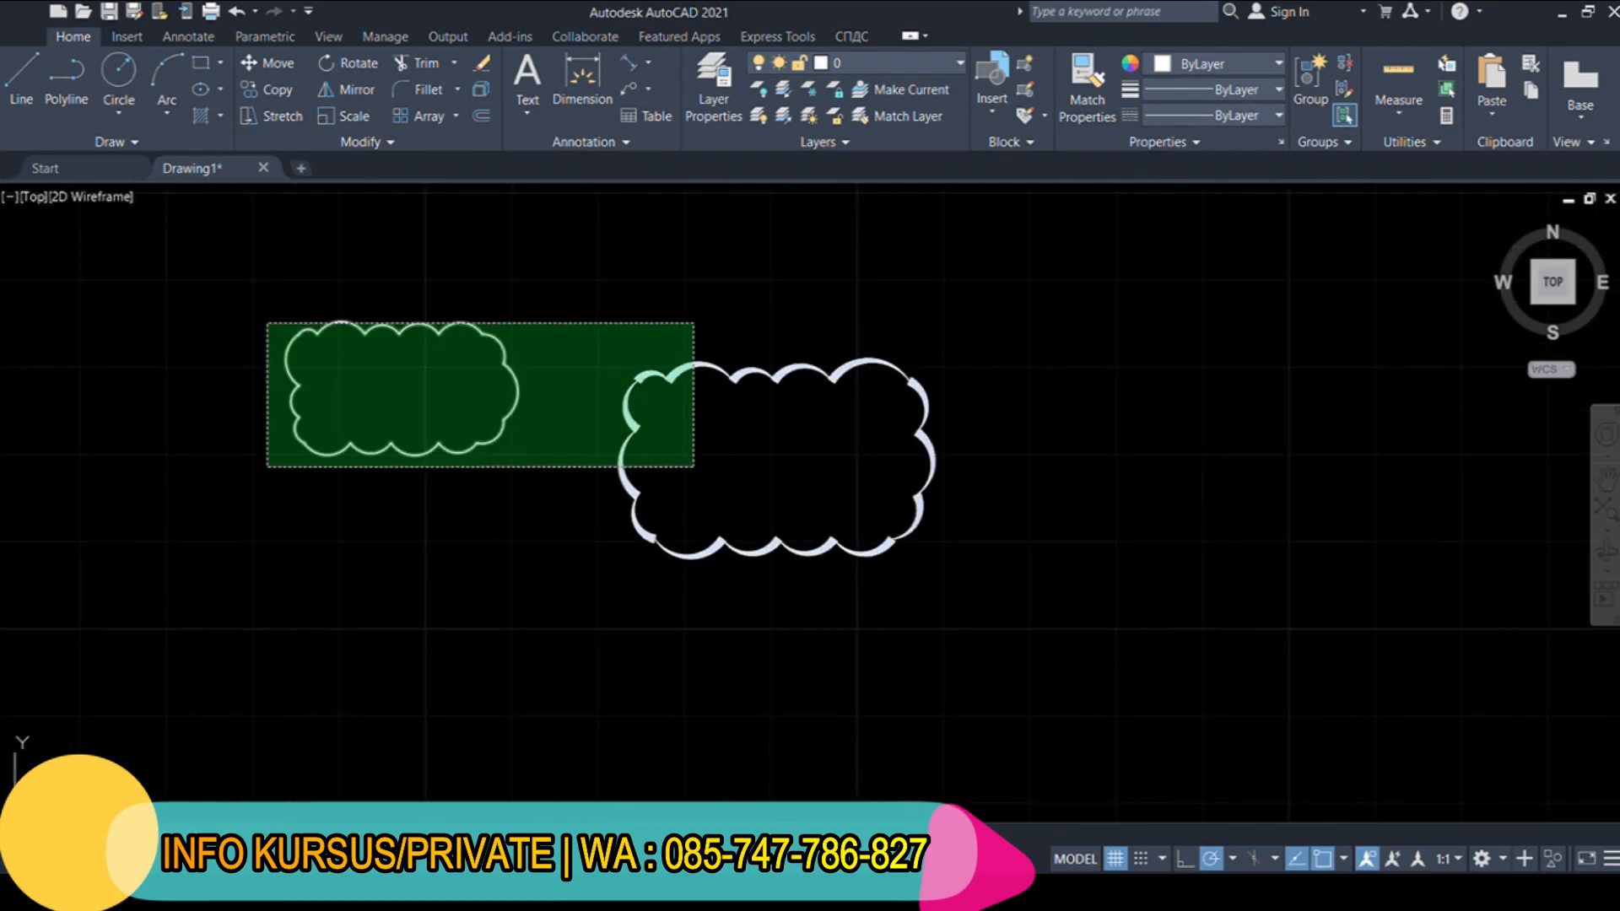
left_click(267, 323)
key("Delete")
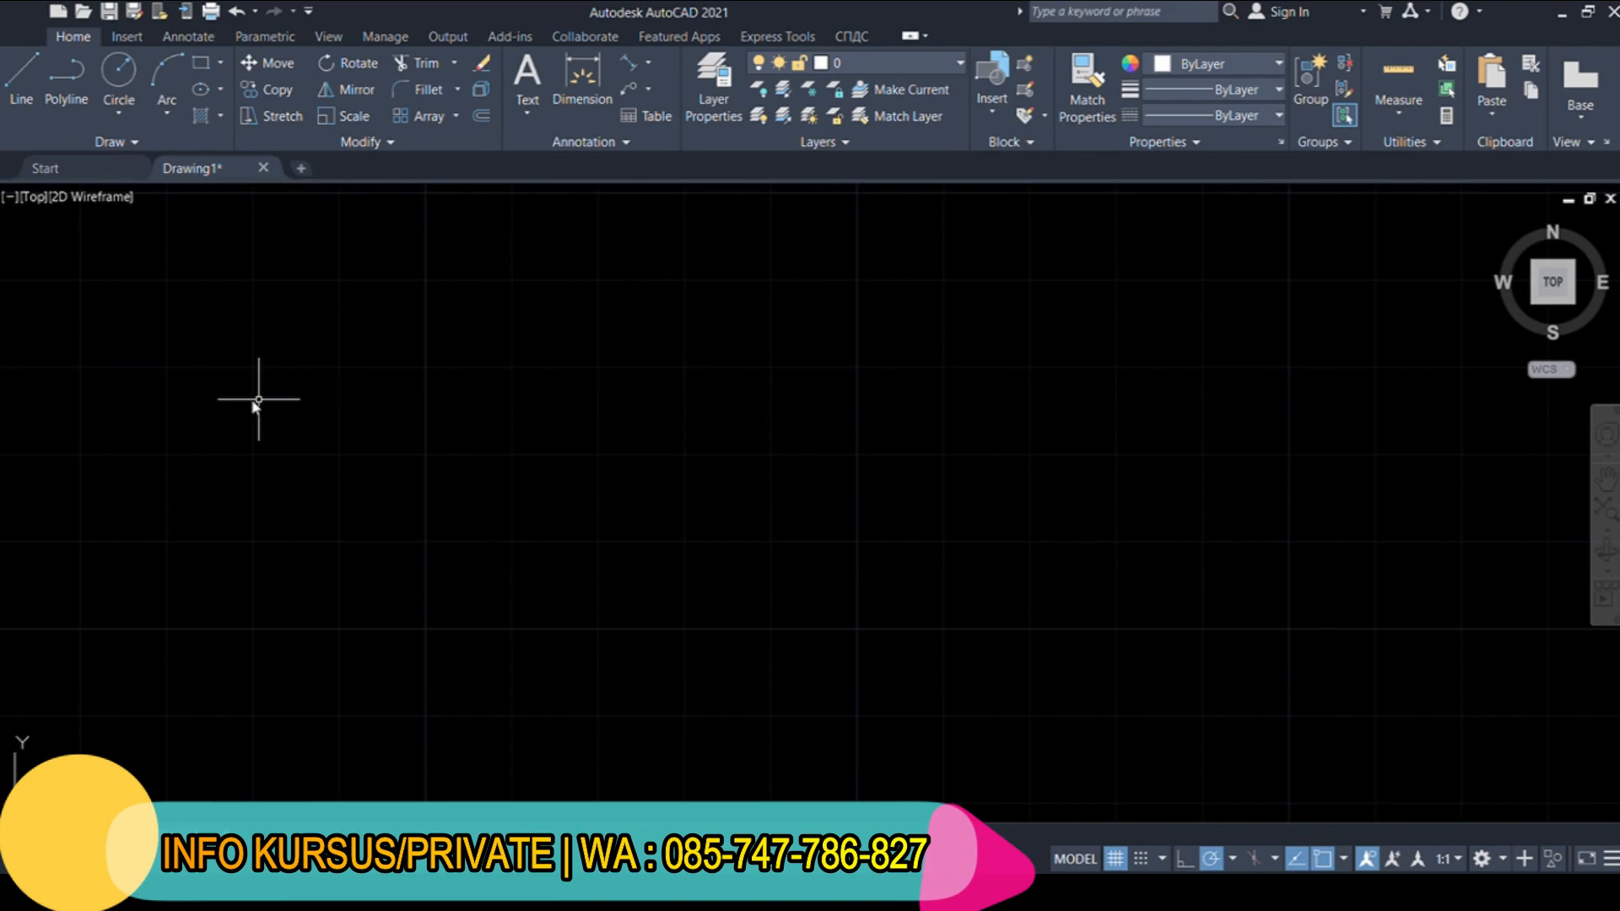
Draw a wavy freeform spline with its second point 10 units horizontally from the start, and close the loop with the Close option
left_click(307, 374)
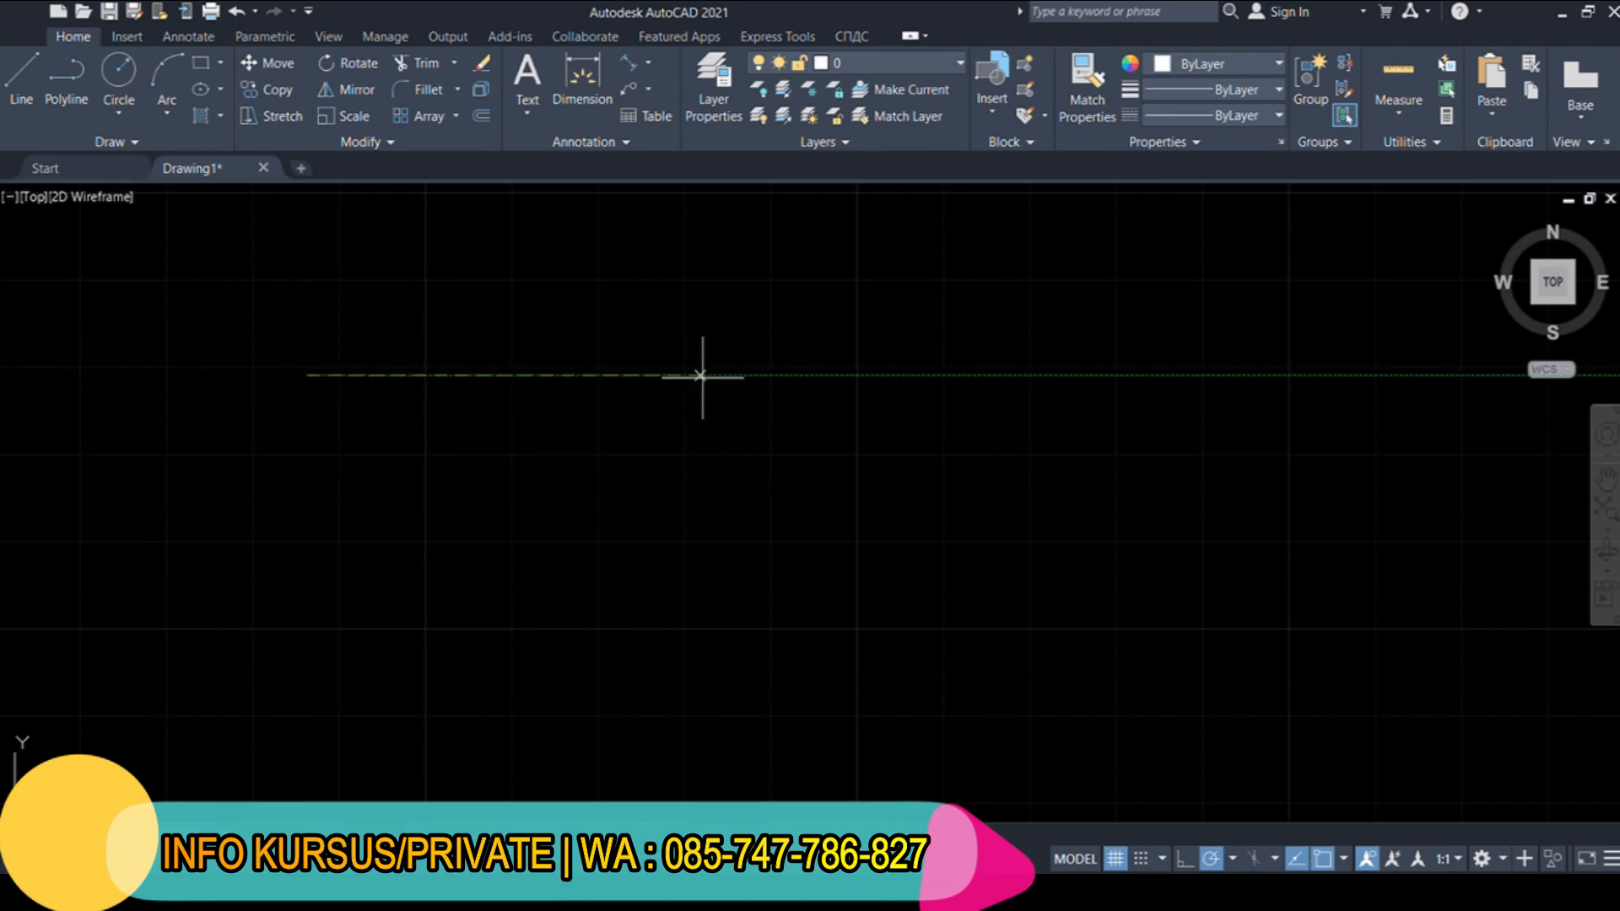
type("10")
key("Return")
mouse_move(631, 578)
middle_mouse_down()
mouse_move(723, 365)
mouse_move(705, 407)
middle_mouse_up()
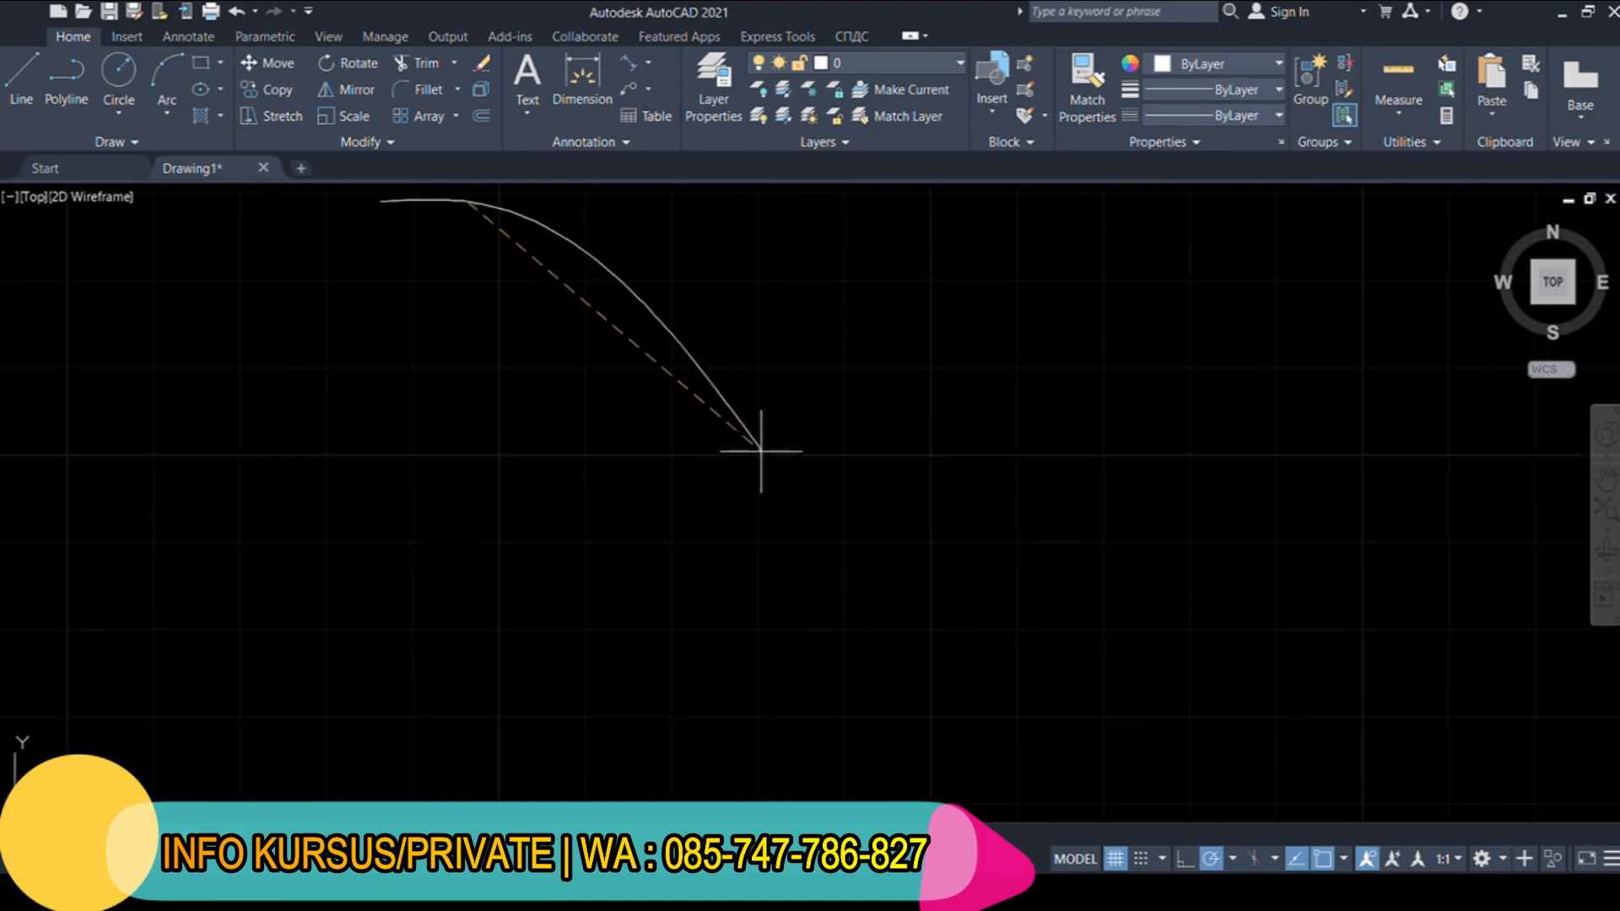
key("Escape")
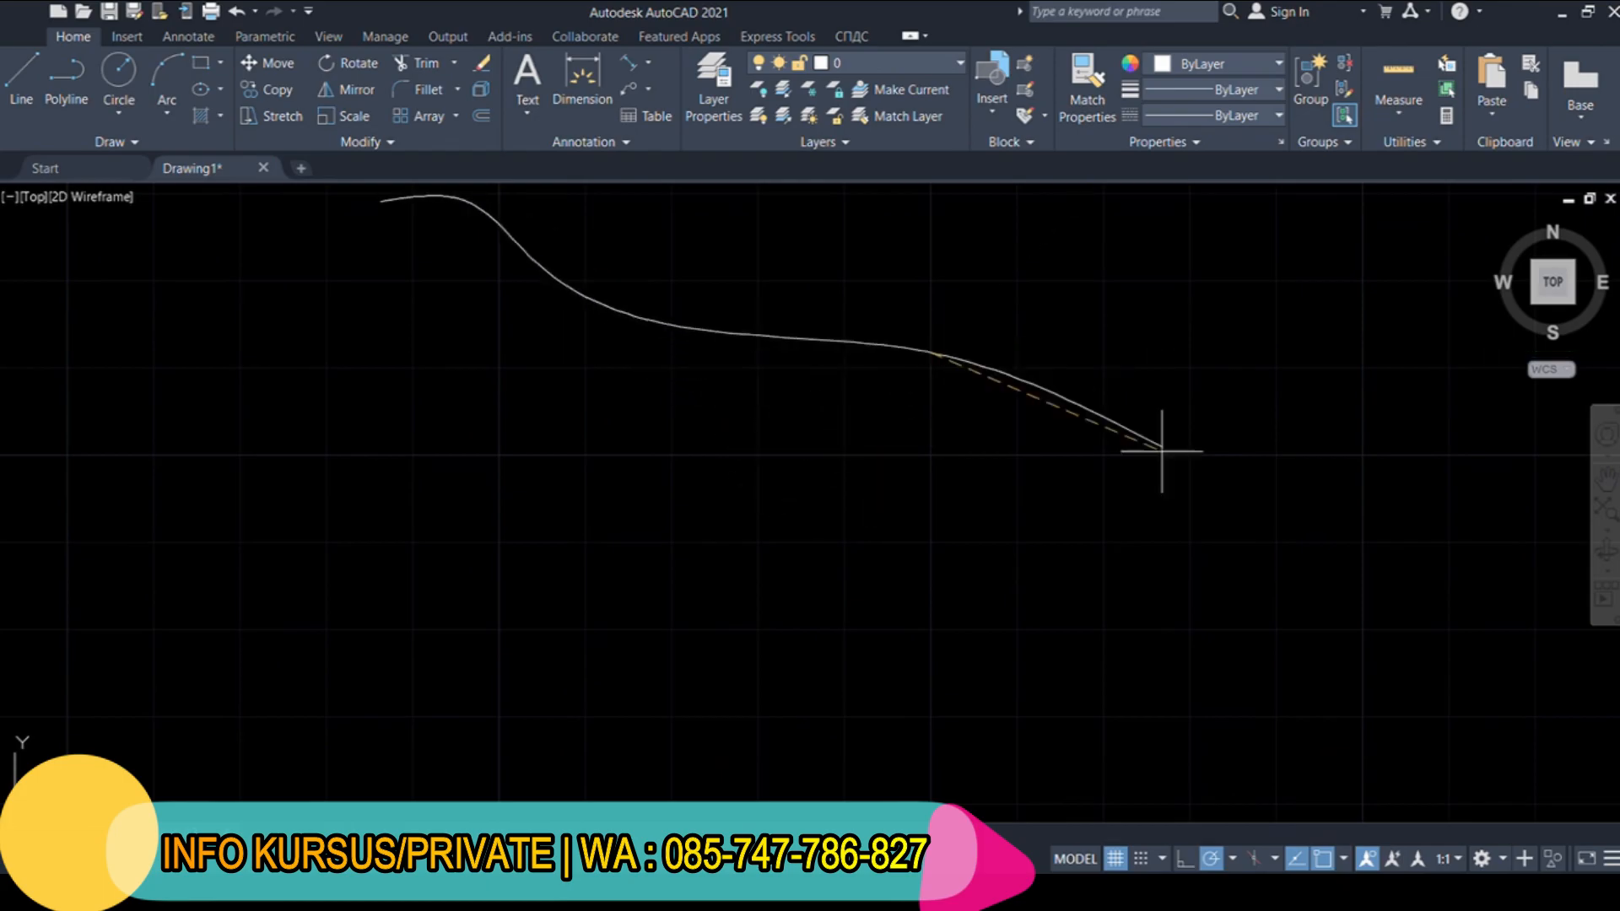
left_click(1152, 523)
left_click(897, 607)
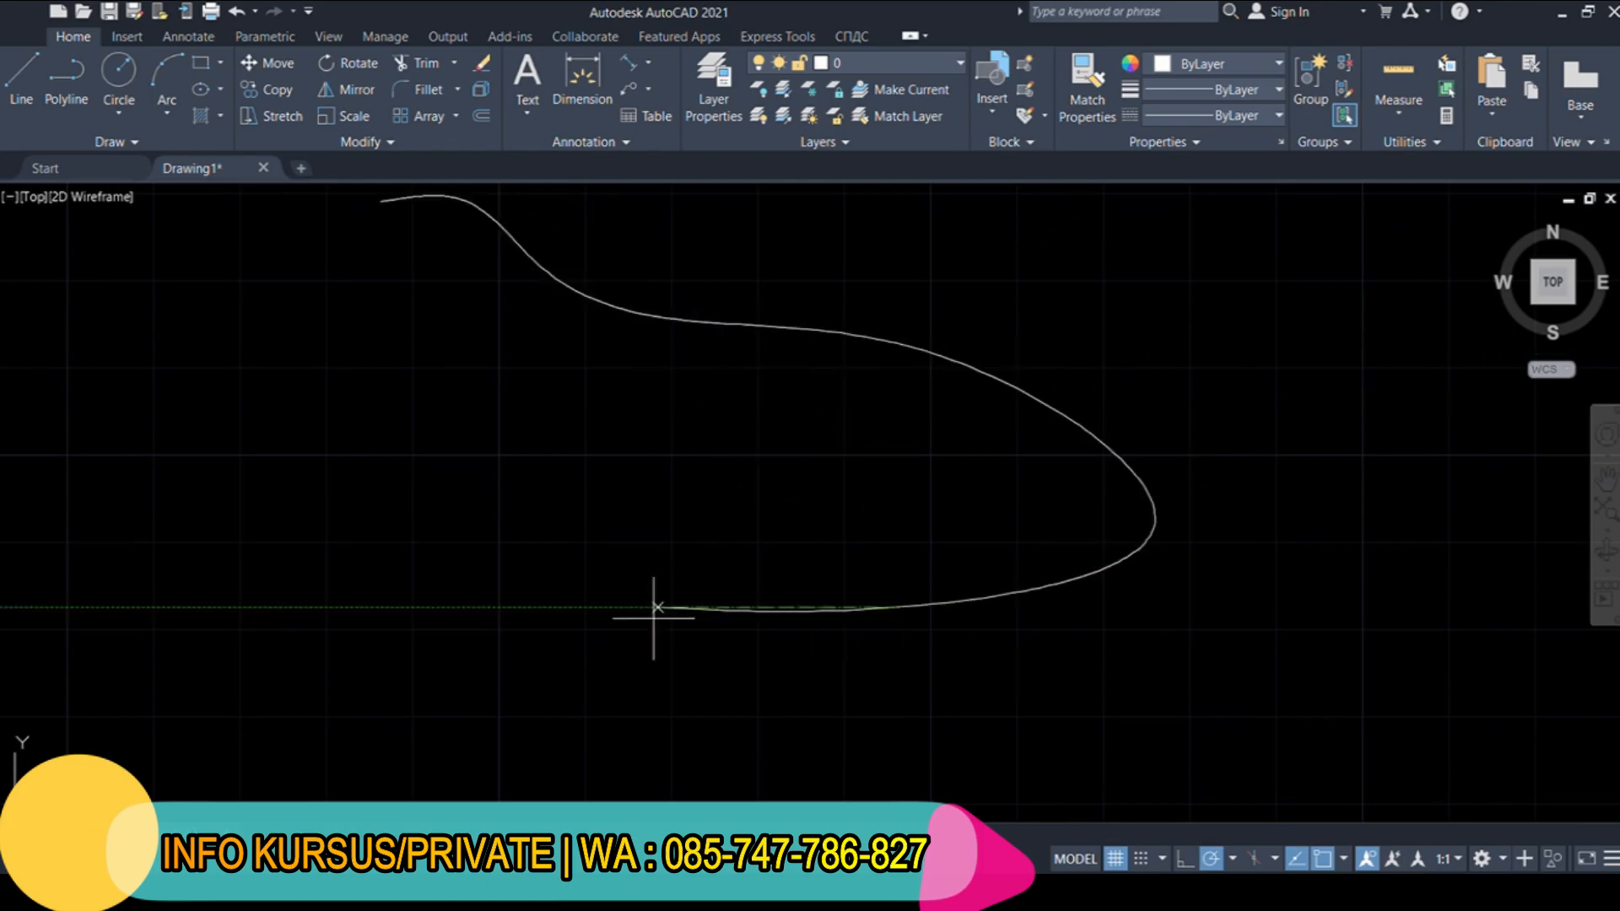
left_click(504, 435)
left_click(236, 592)
left_click(144, 378)
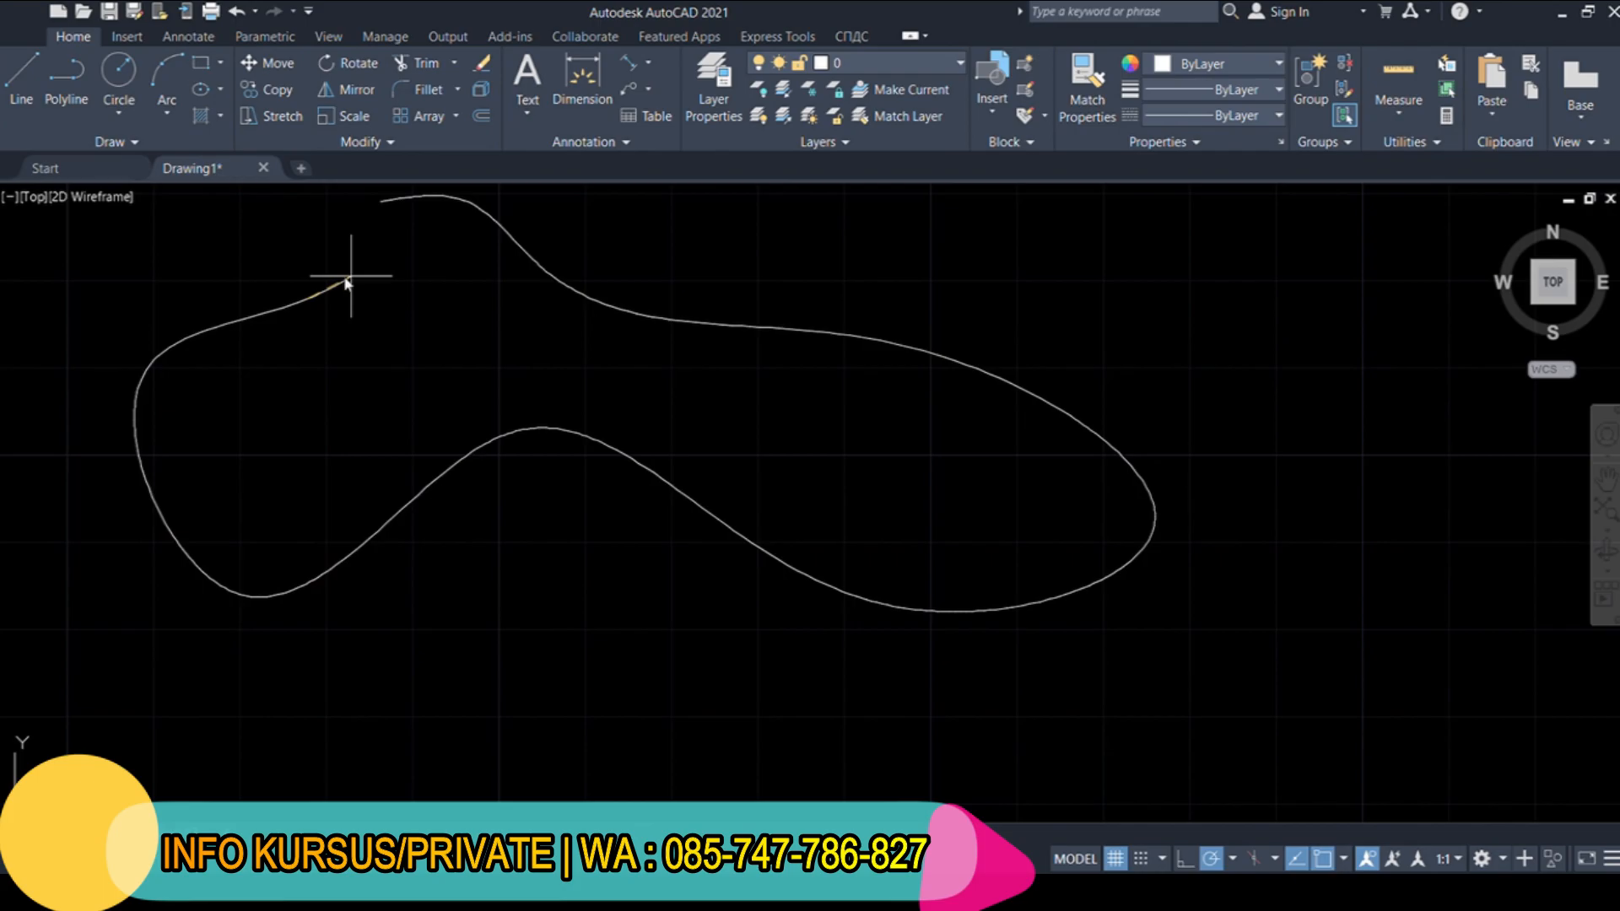
type("c")
key("Return")
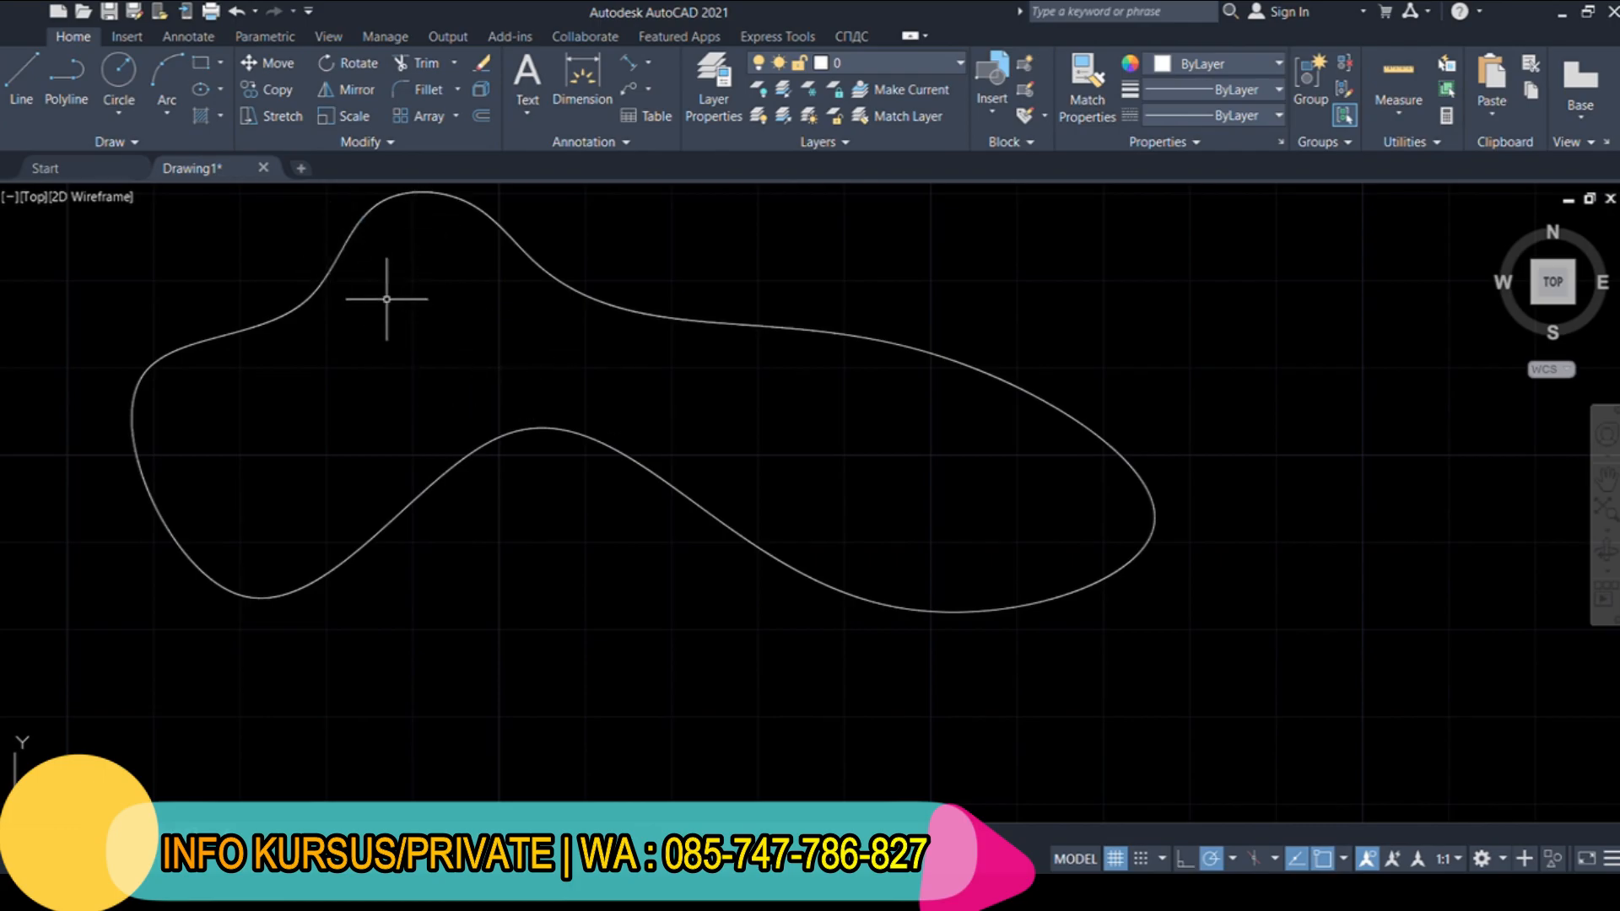
Delete the closed spline
left_click(350, 228)
scroll(416, 427, "down", 5)
key("Escape")
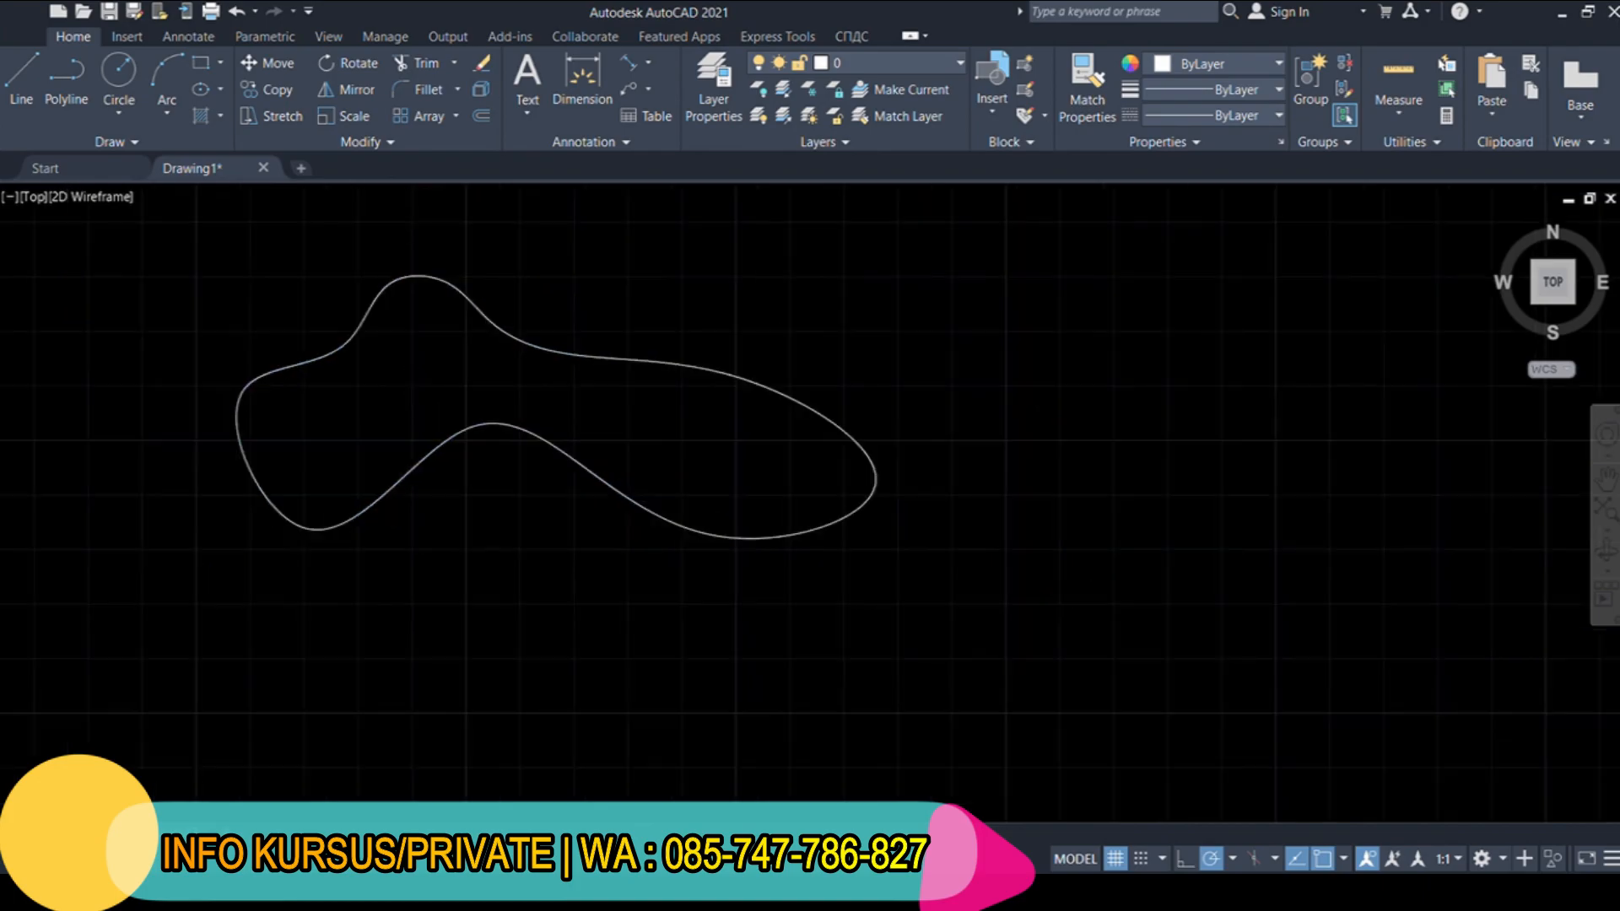
left_click(460, 494)
left_click(377, 352)
key("Delete")
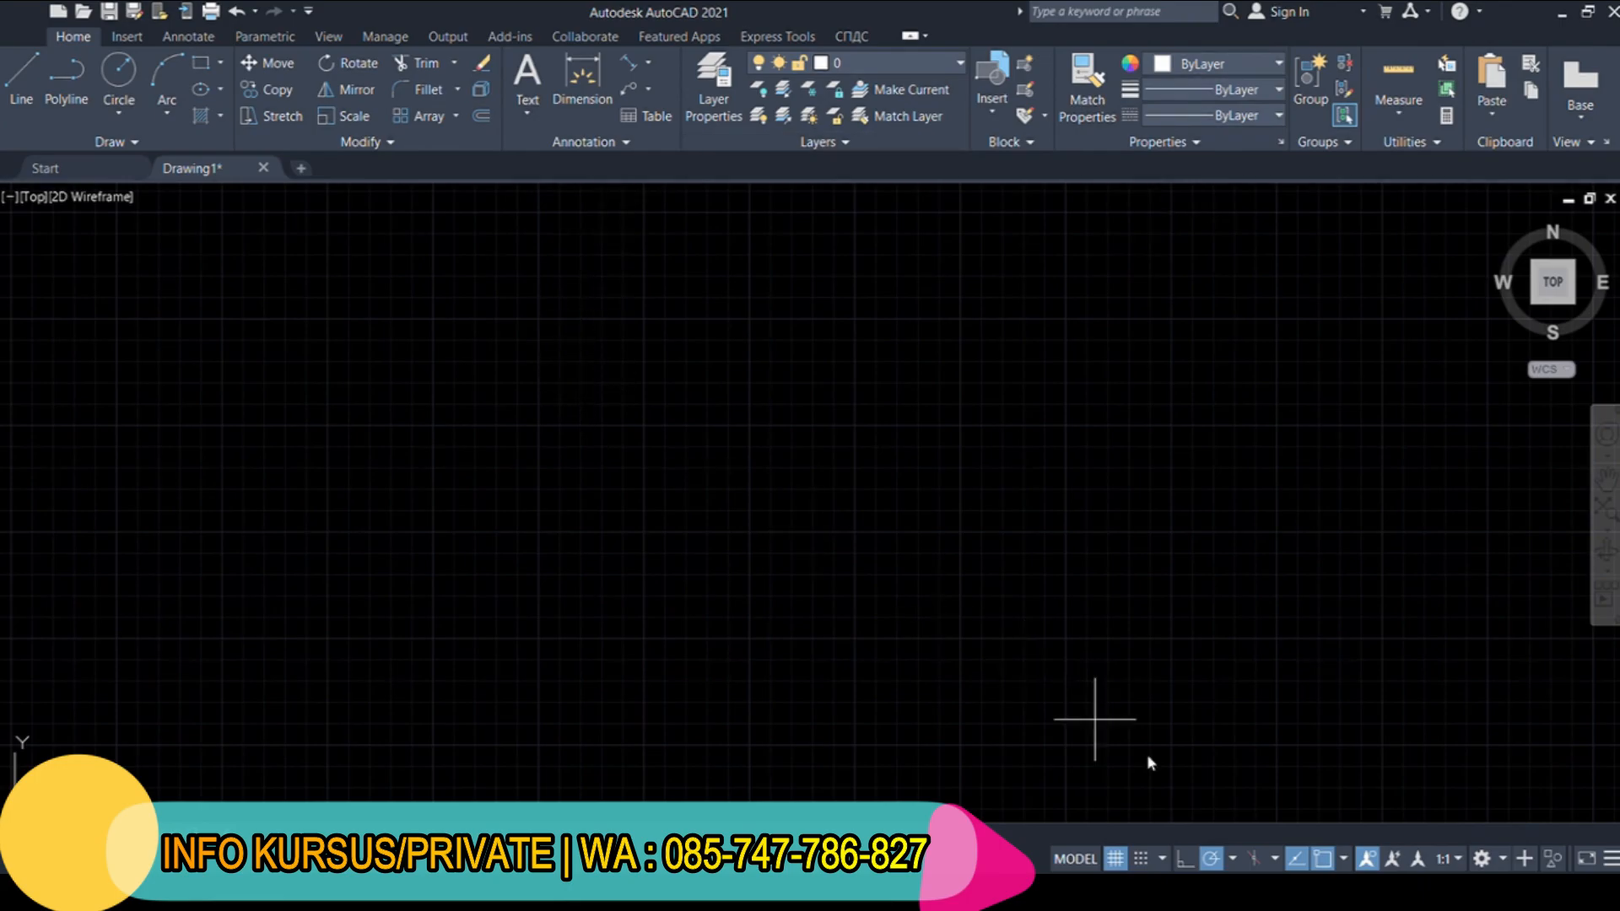
Turn on Ortho mode and draw an ellipse with two equal axes so that it forms a circle
left_click(1185, 859)
scroll(669, 372, "up", 2)
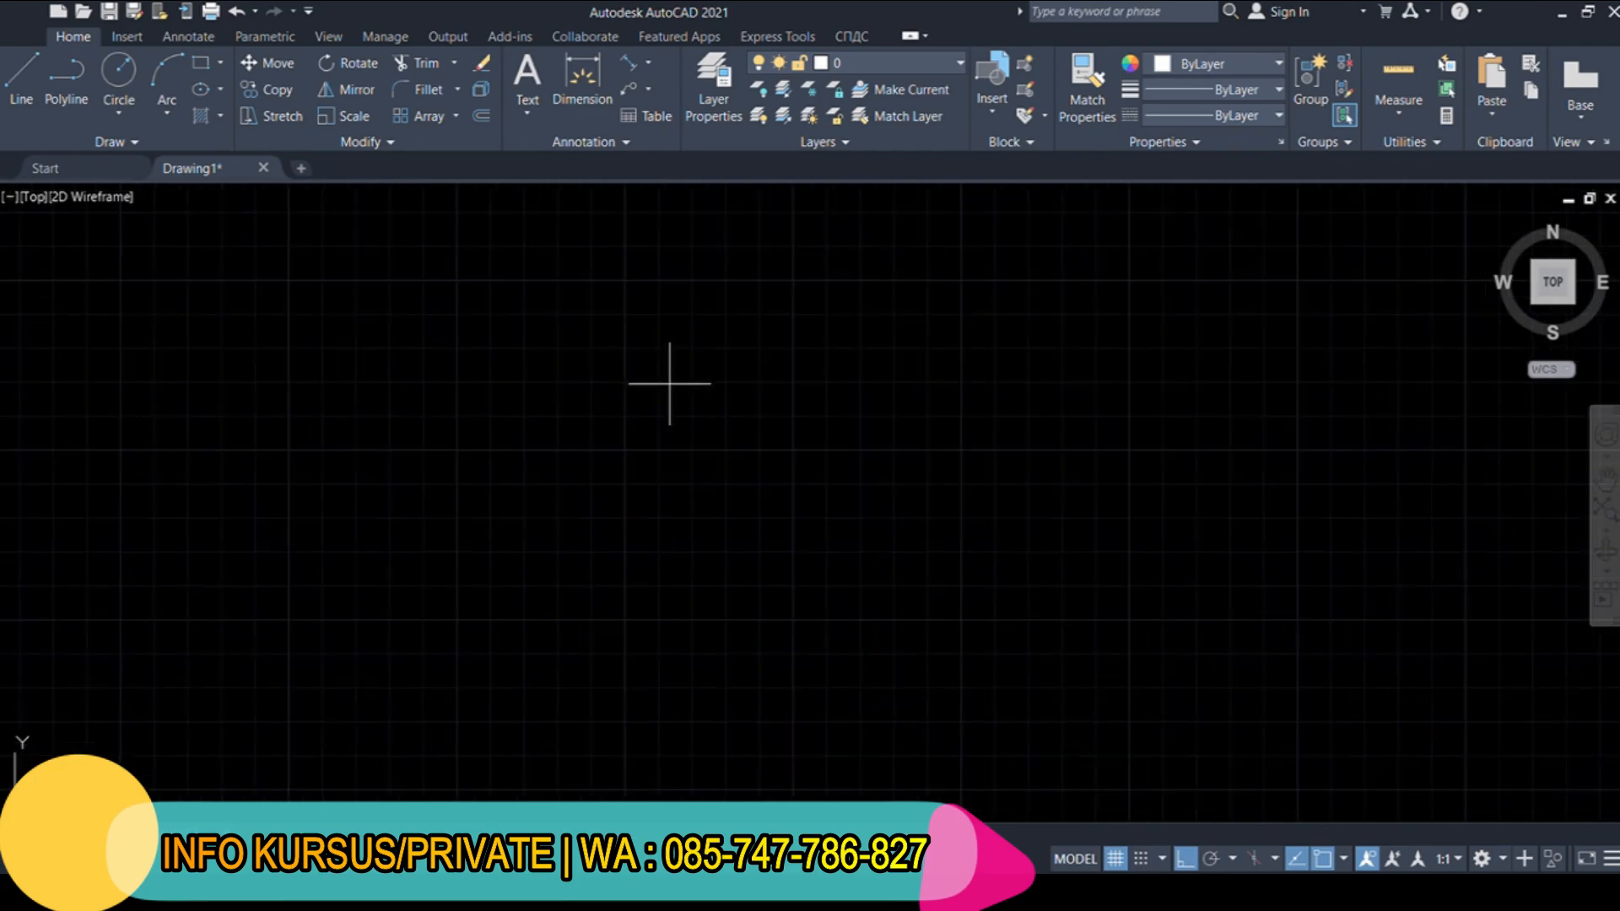
left_click(669, 333)
key("Return")
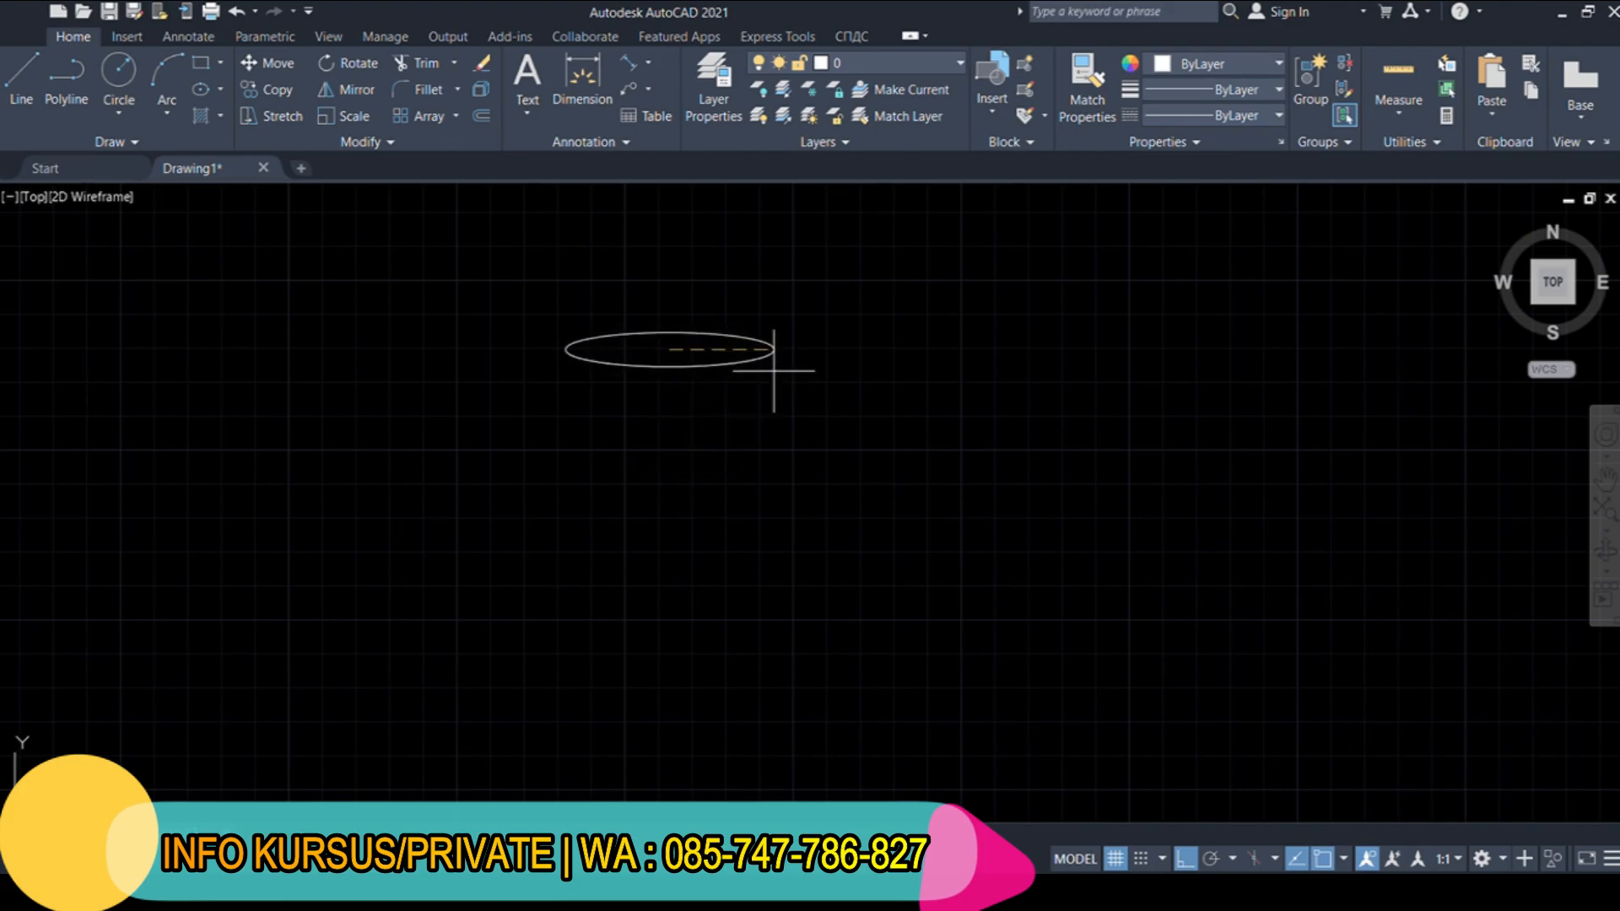
key("Return")
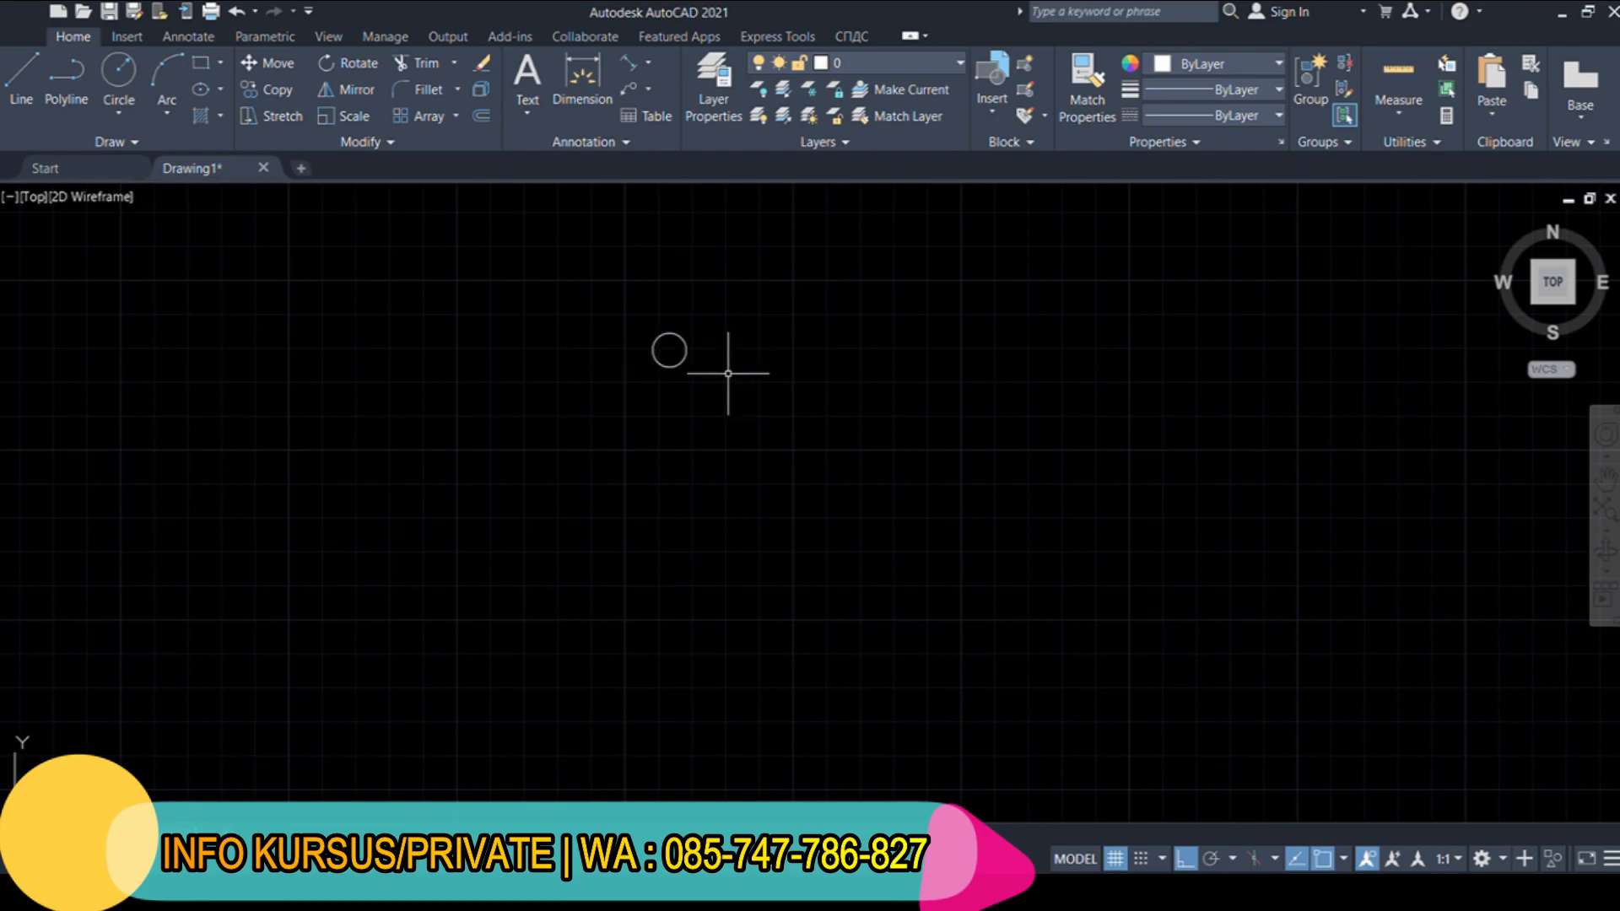
Draw a second ellipse beside the round one, with a short vertical axis and a much longer horizontal axis
scroll(672, 355, "up", 4)
scroll(665, 333, "up", 5)
scroll(649, 361, "down", 3)
scroll(626, 420, "up", 1)
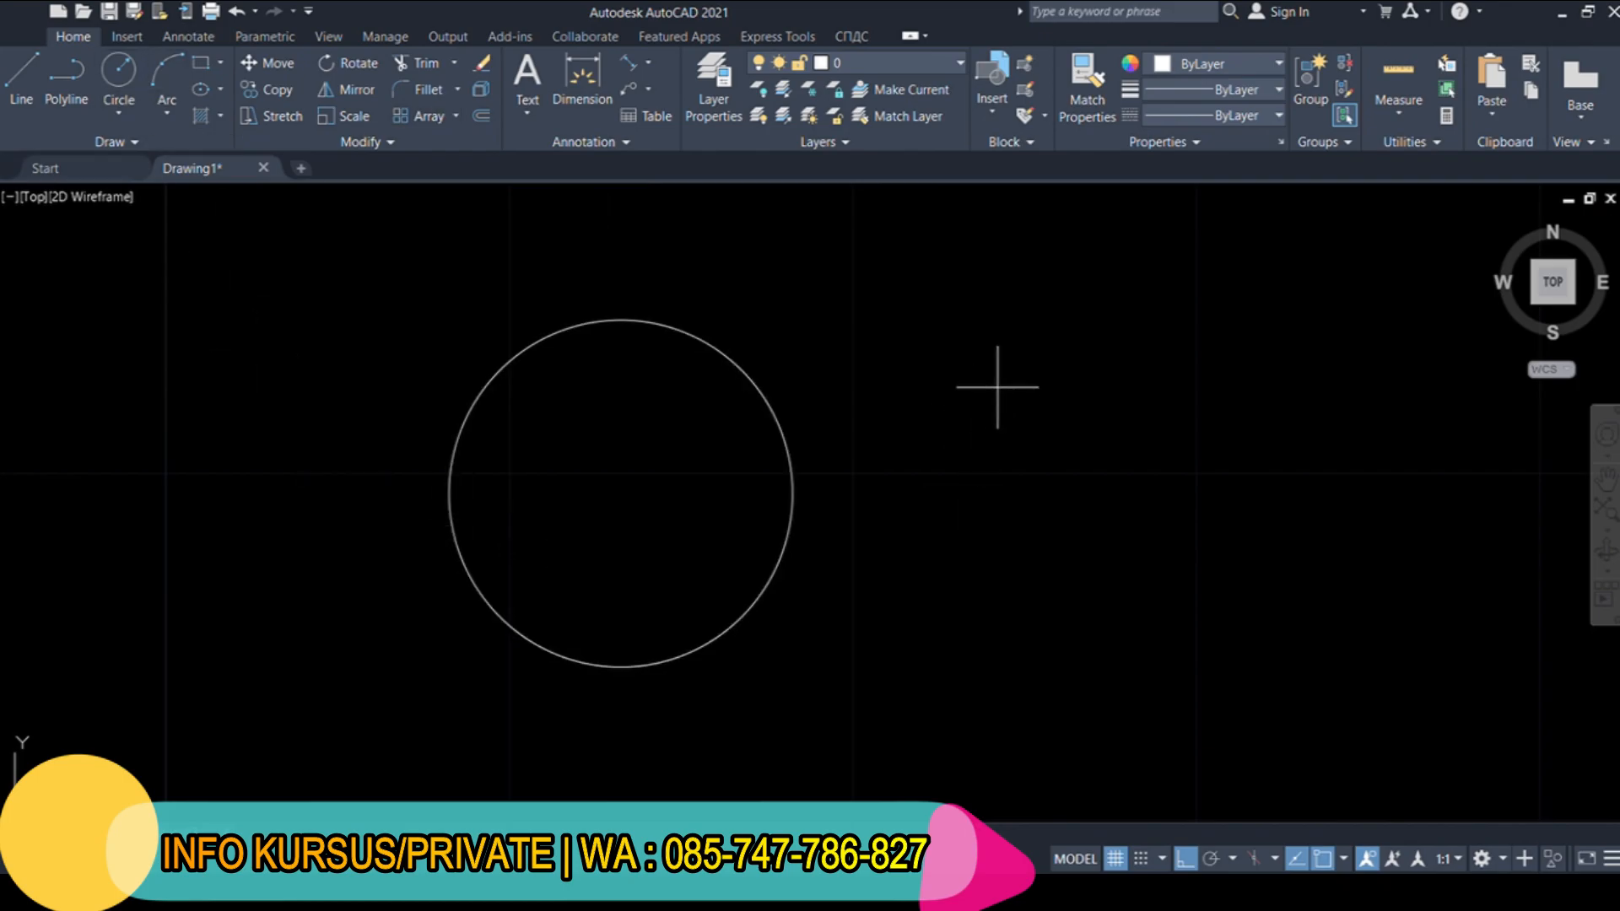
left_click(999, 560)
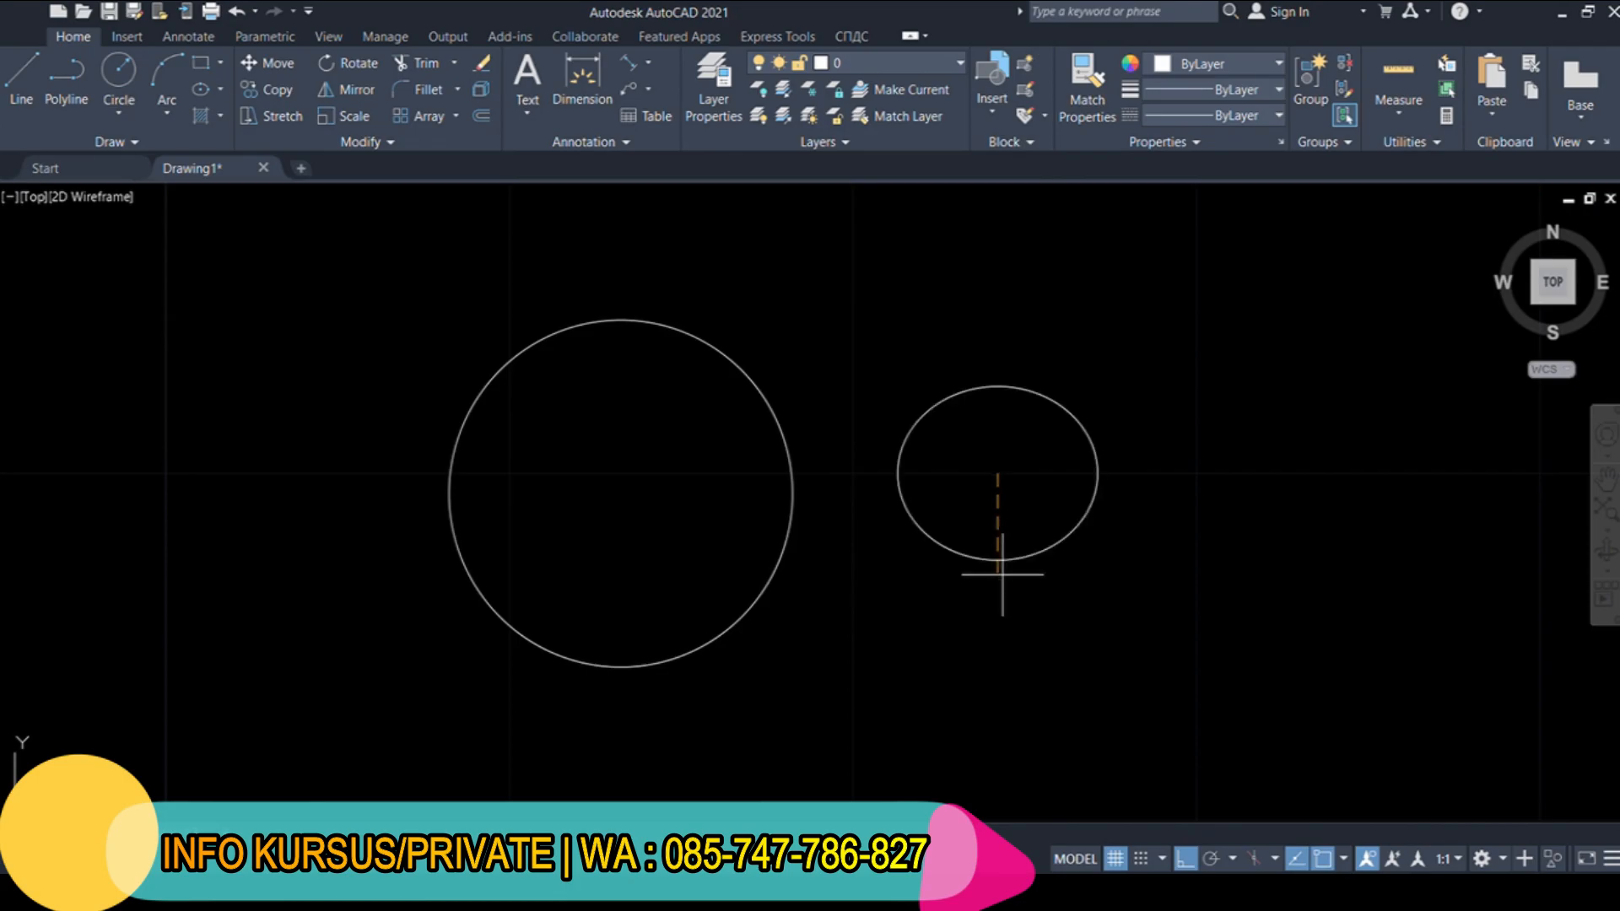
left_click(1321, 529)
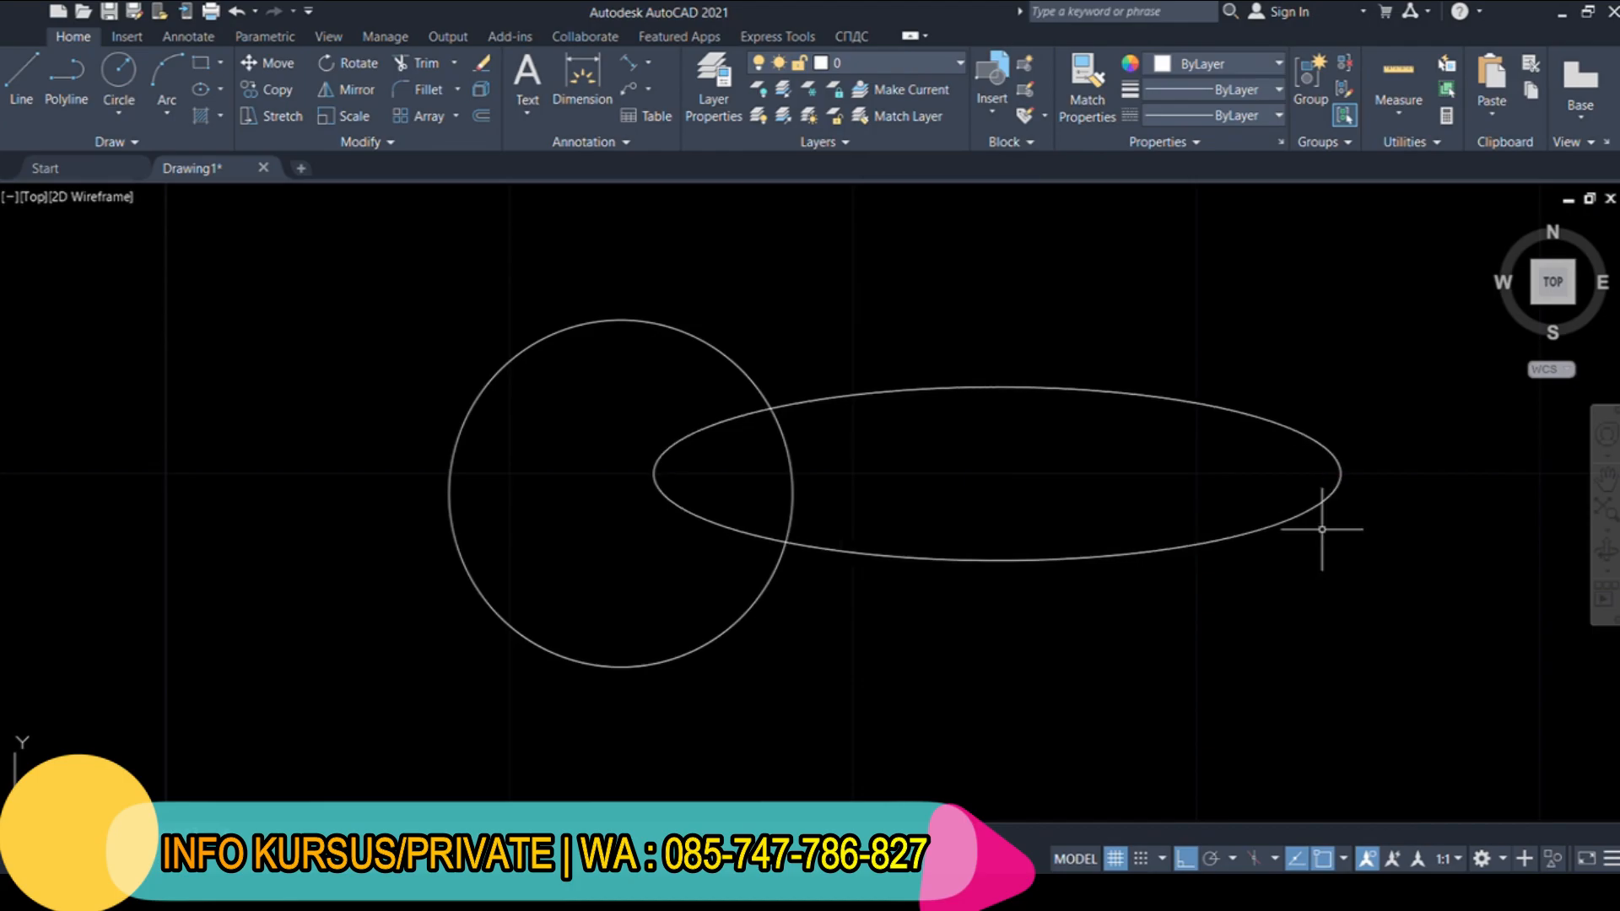
Examine the two ellipses and delete both of them
scroll(1147, 525, "down", 4)
scroll(1127, 529, "up", 6)
scroll(933, 372, "down", 4)
scroll(886, 441, "up", 4)
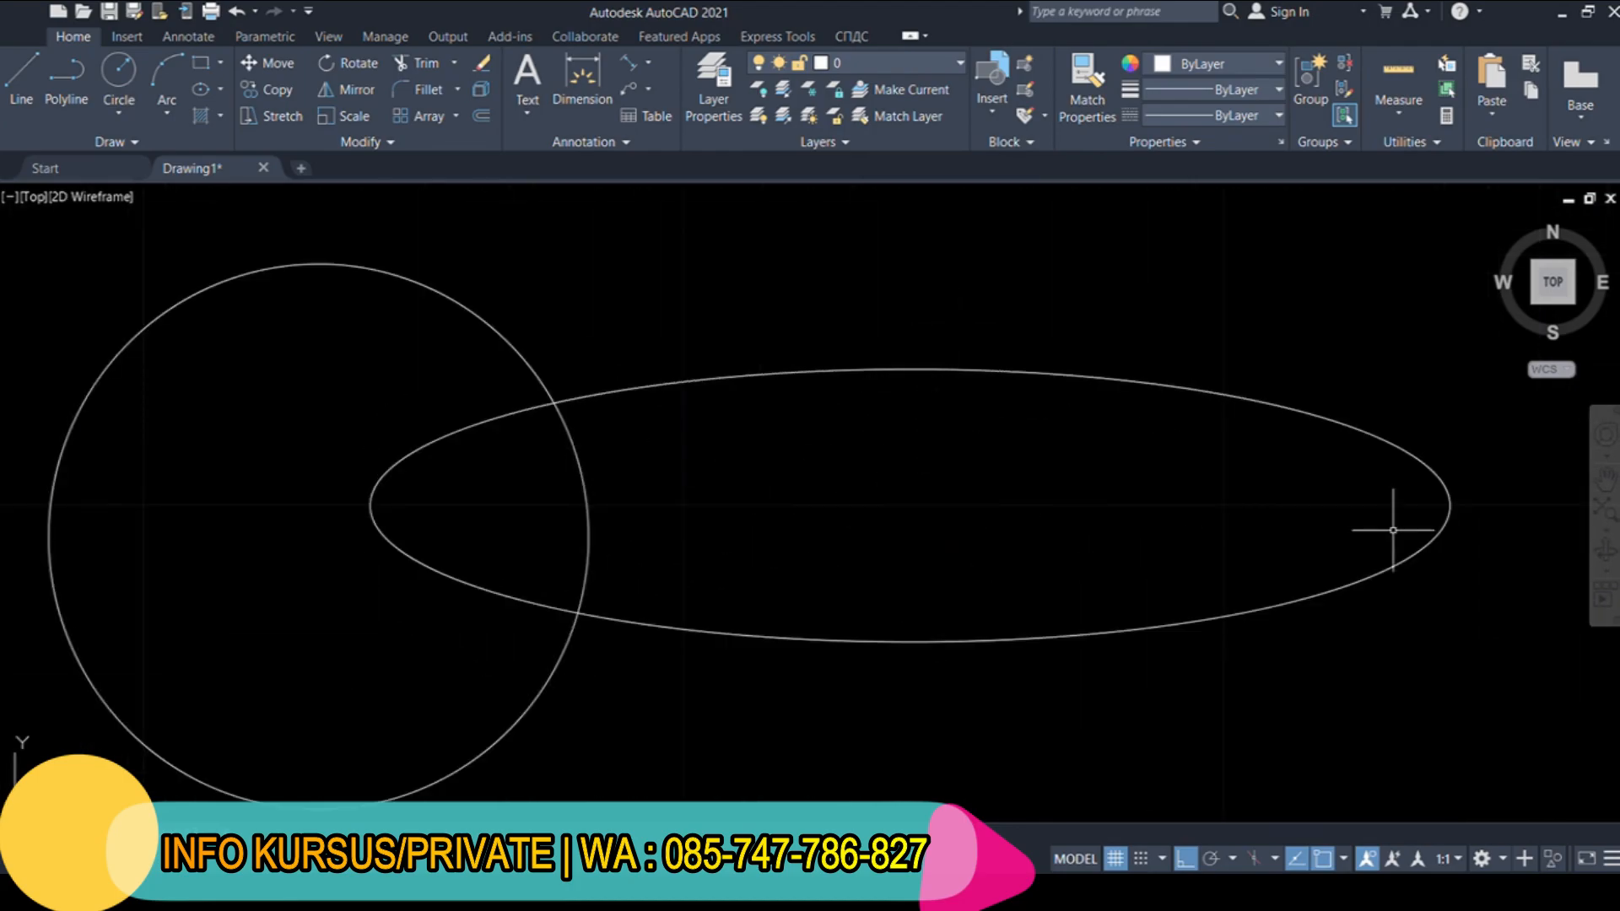
scroll(788, 513, "down", 4)
left_click(924, 631)
left_click(535, 427)
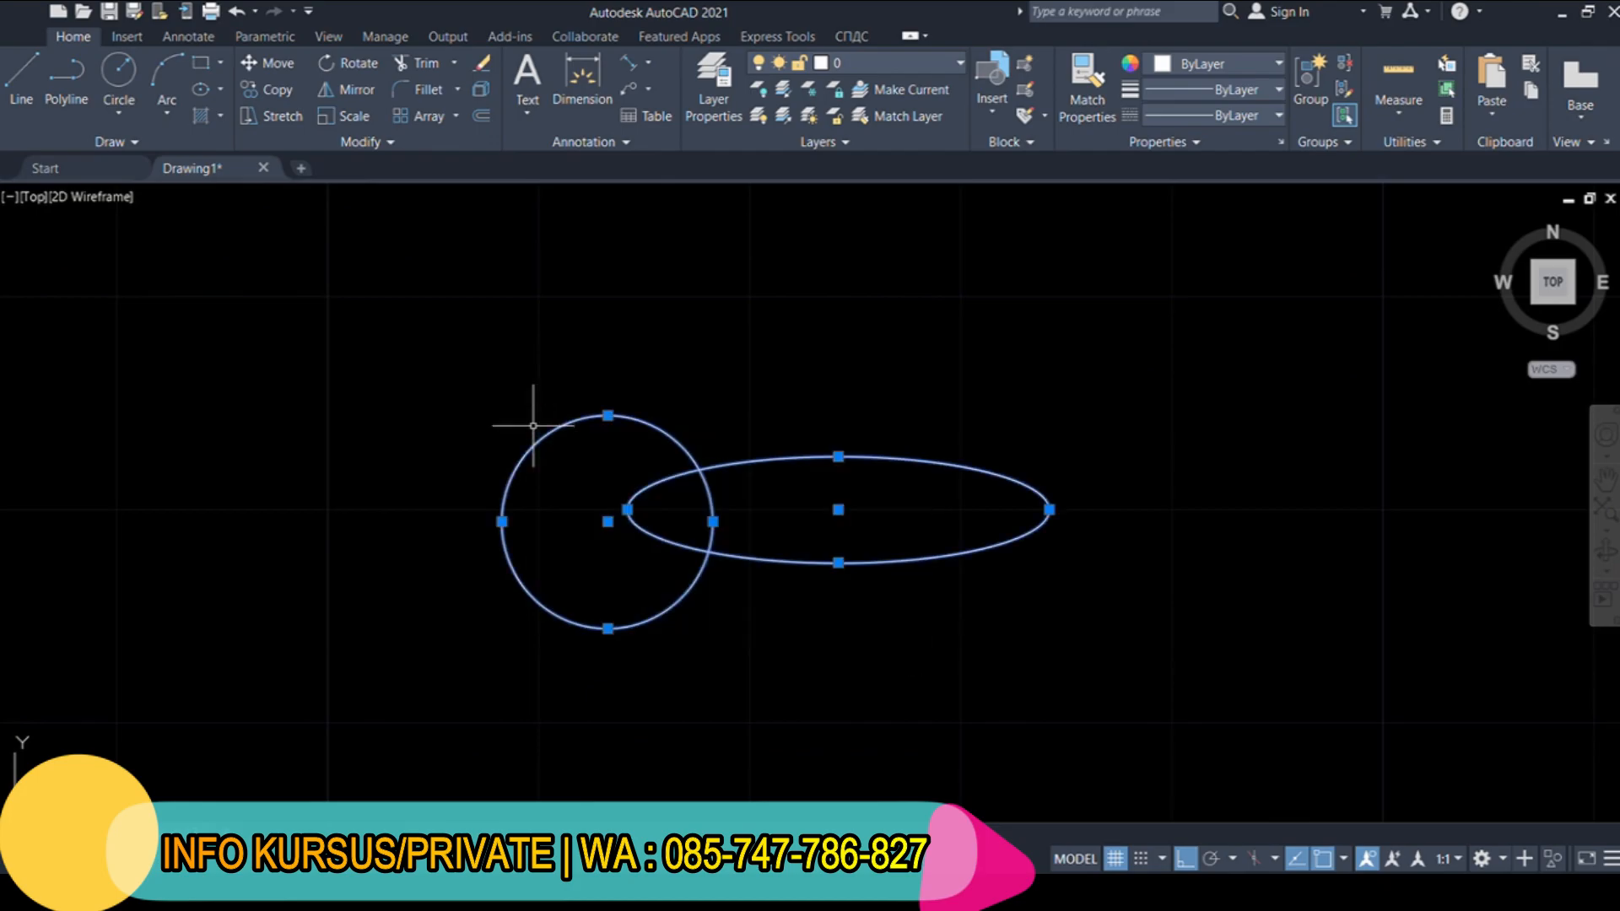
key("Delete")
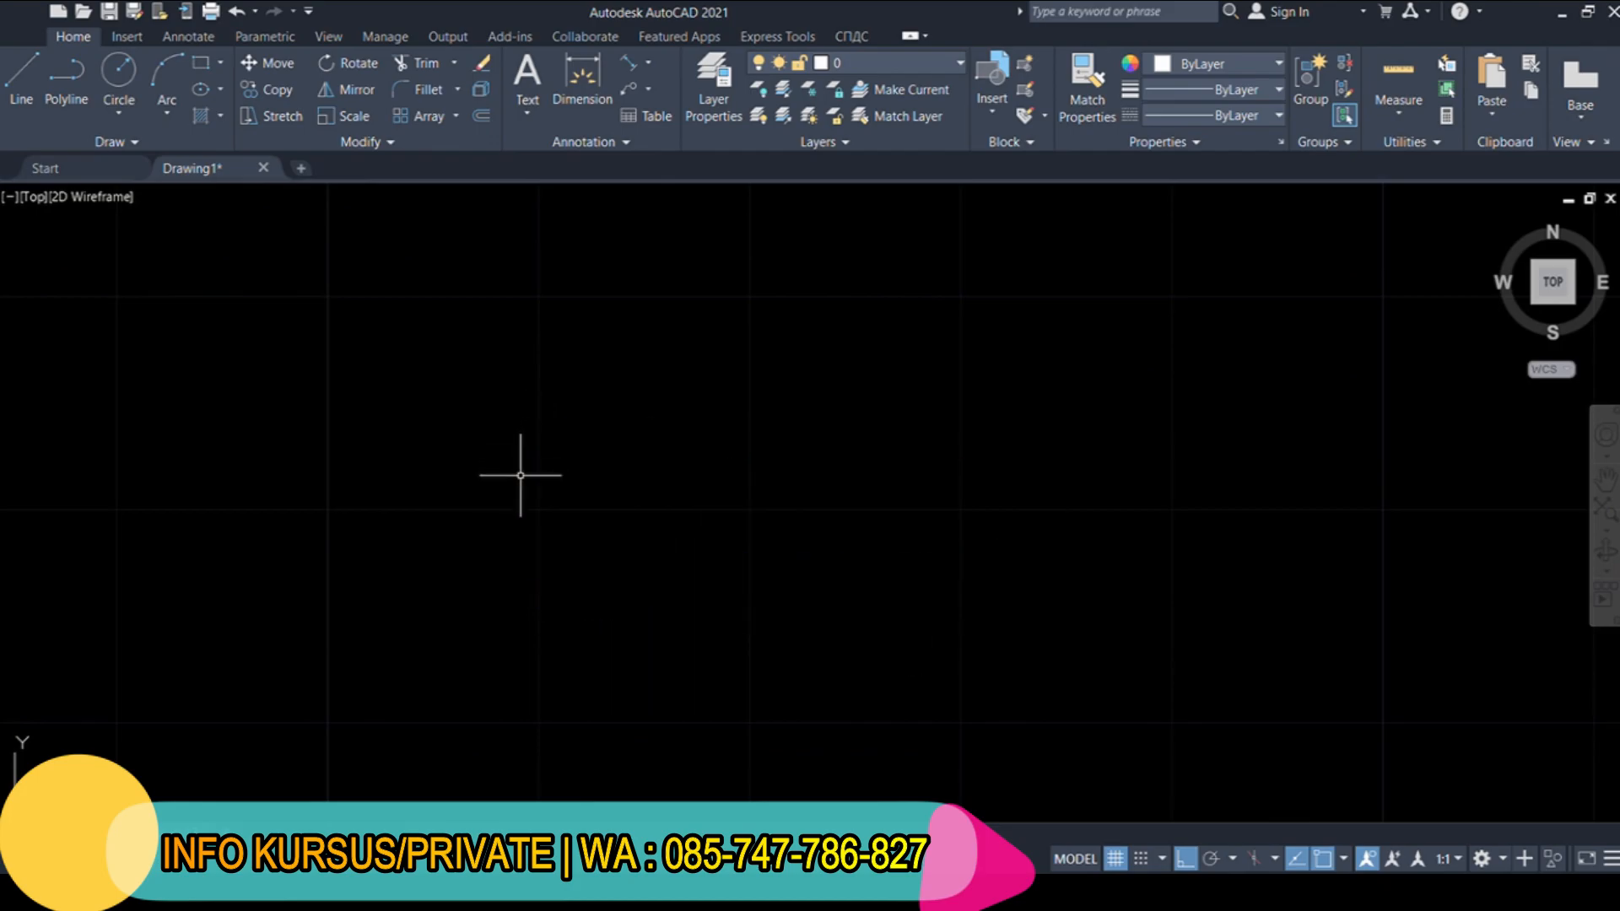
Draw a 100 by 100 square with the Rectangle command
left_click(200, 66)
left_click(480, 361)
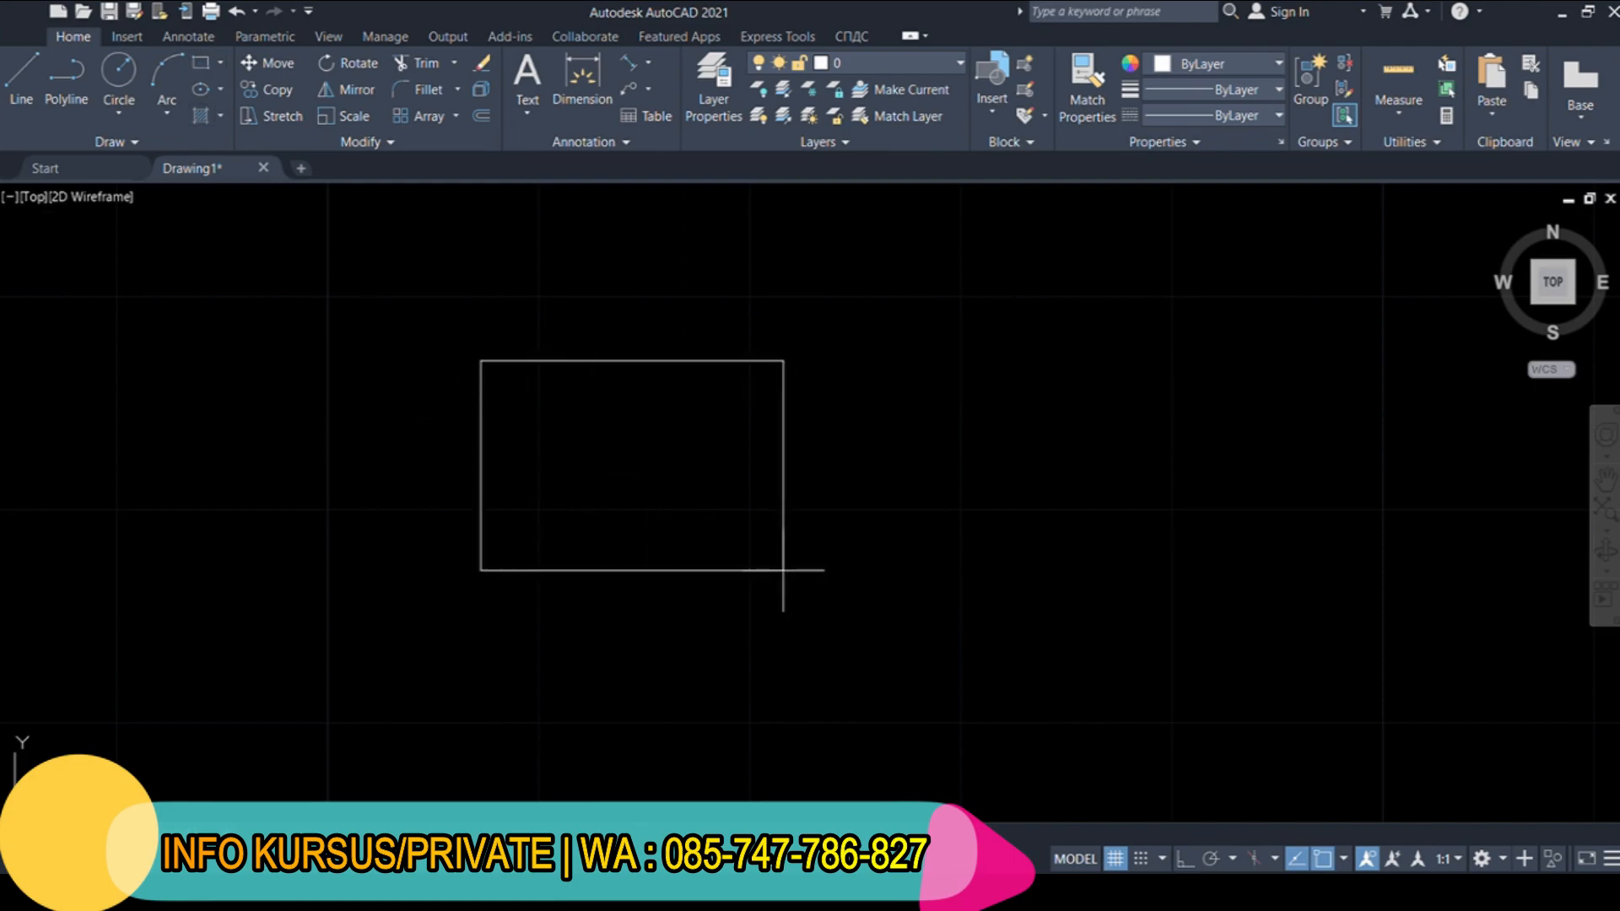
type("100,")
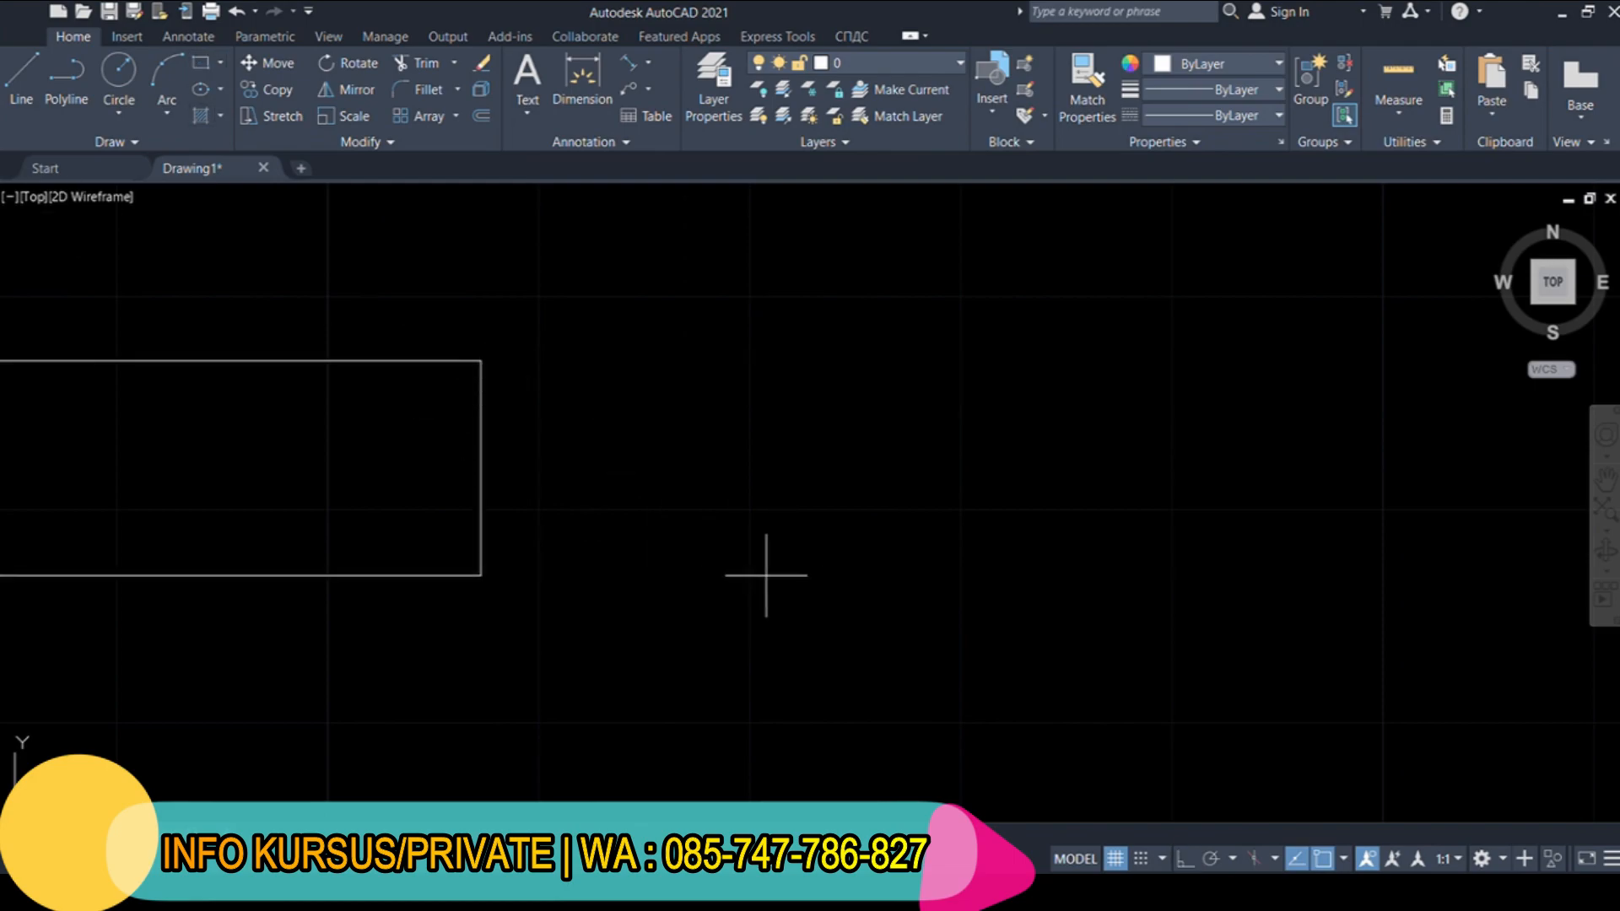
type("100")
key("Return")
middle_click_drag(632, 314, 646, 496)
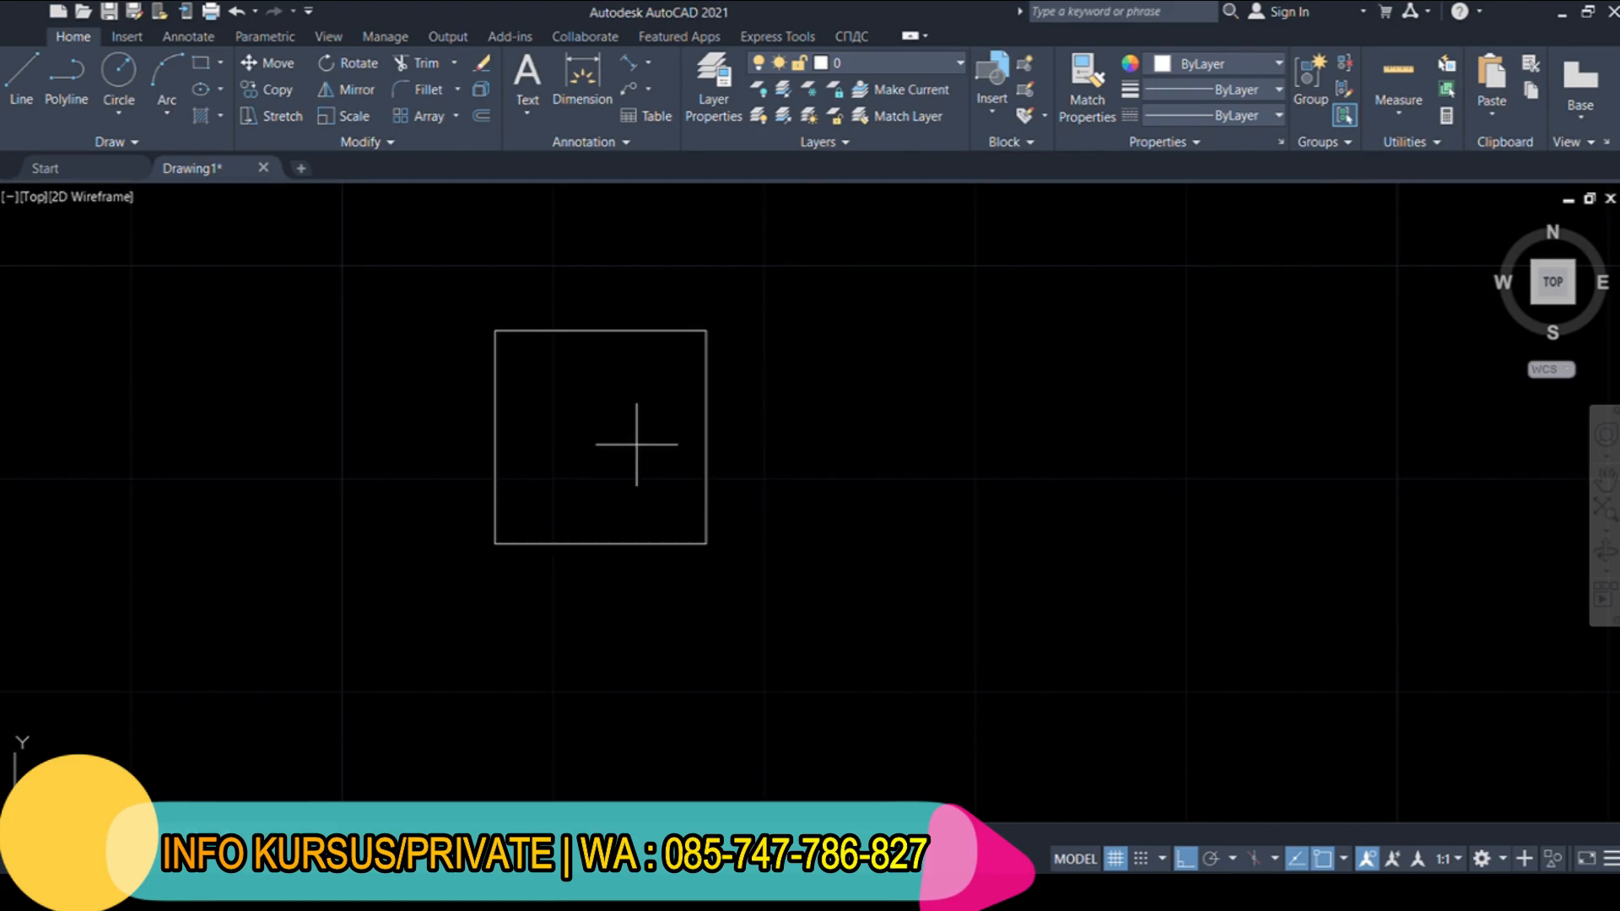
Try filling the square with a SOLID hatch and undo the fill
type("h")
key("Return")
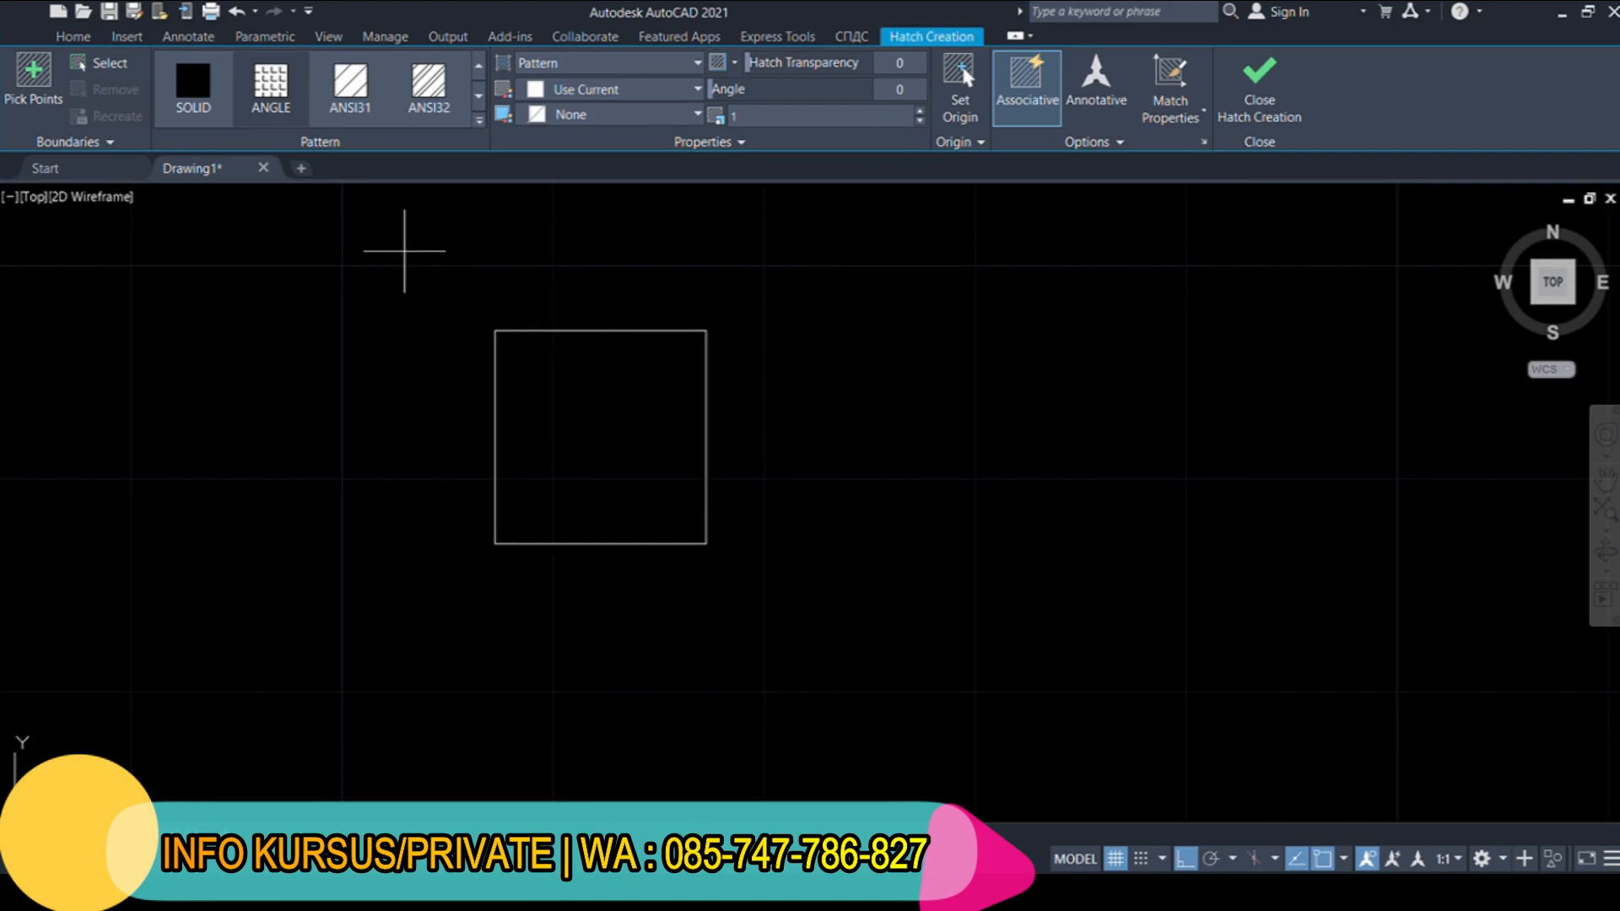
left_click(183, 110)
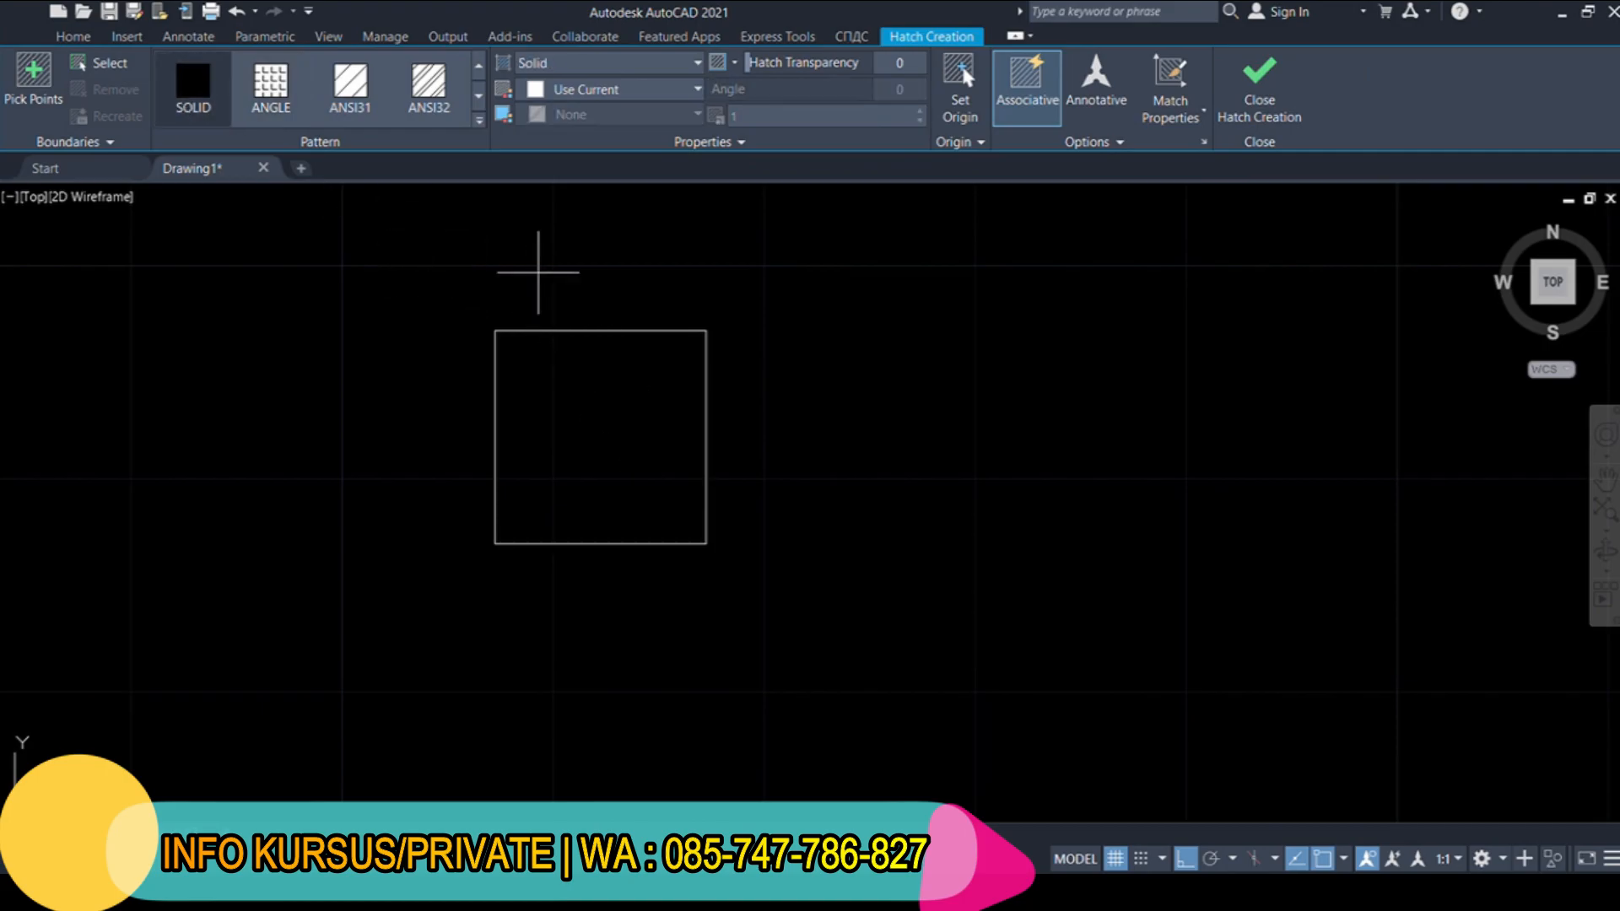
left_click(640, 453)
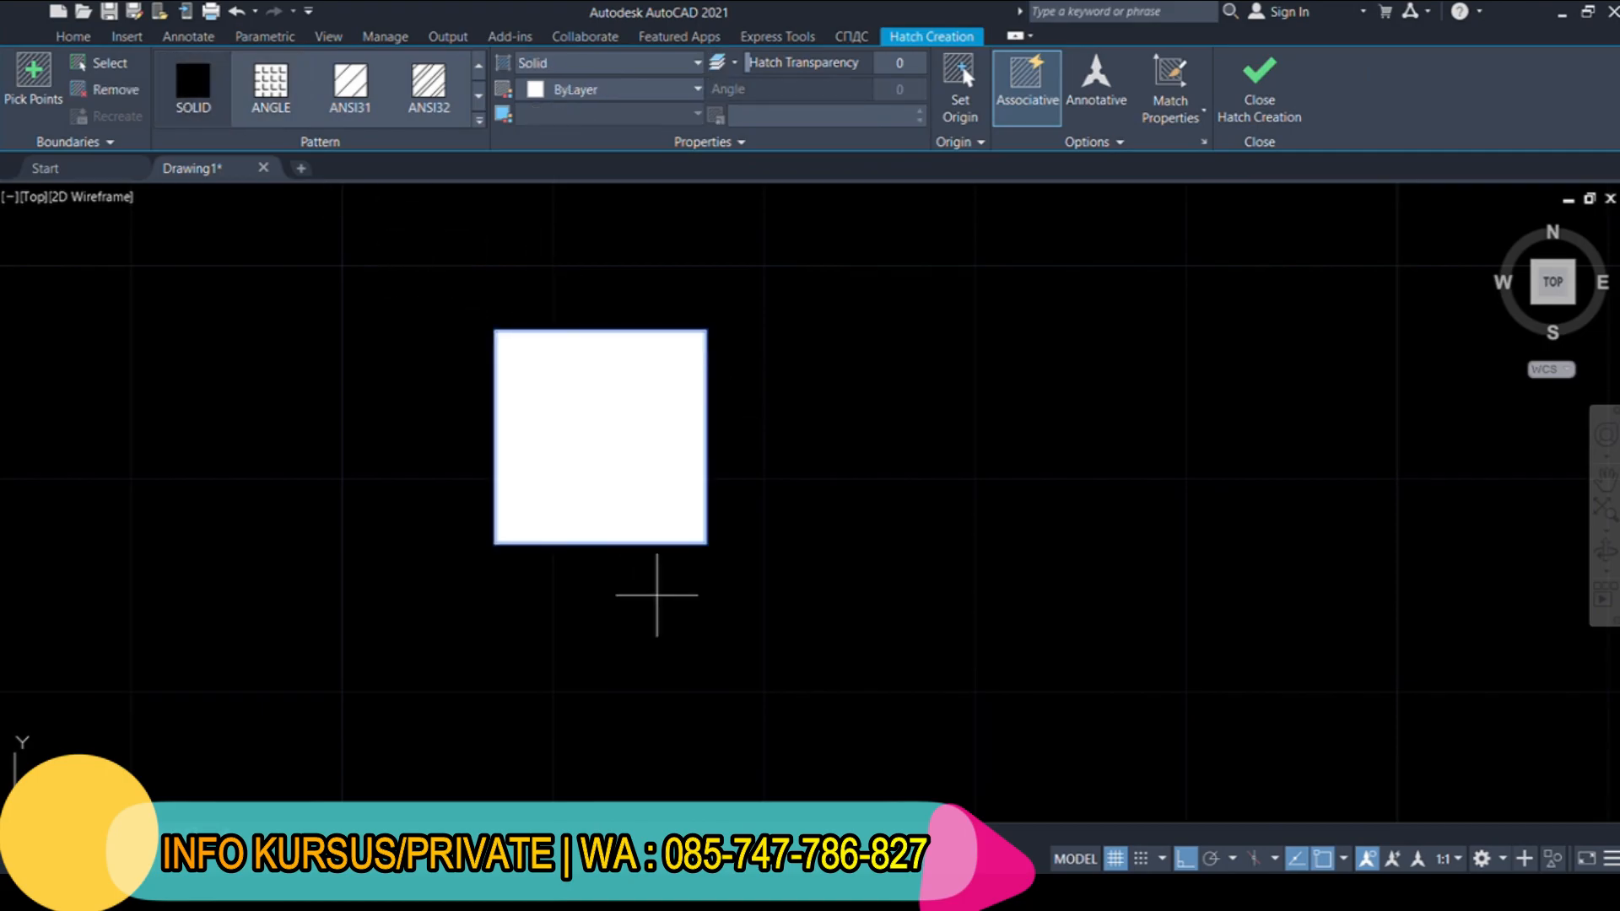
key("Return")
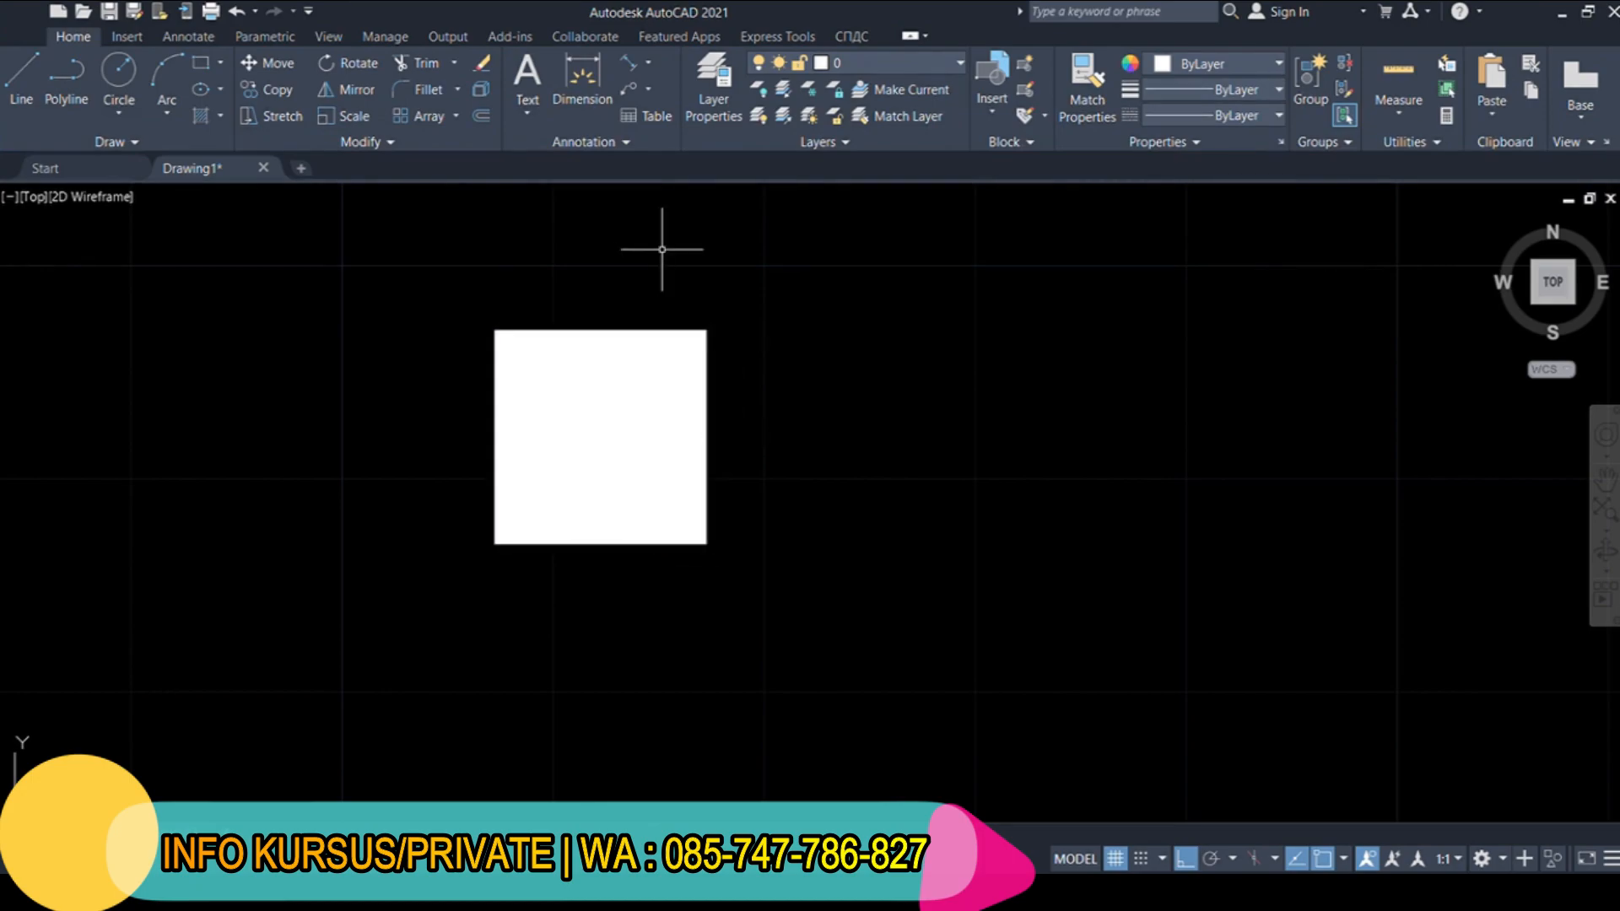
key("ctrl+z")
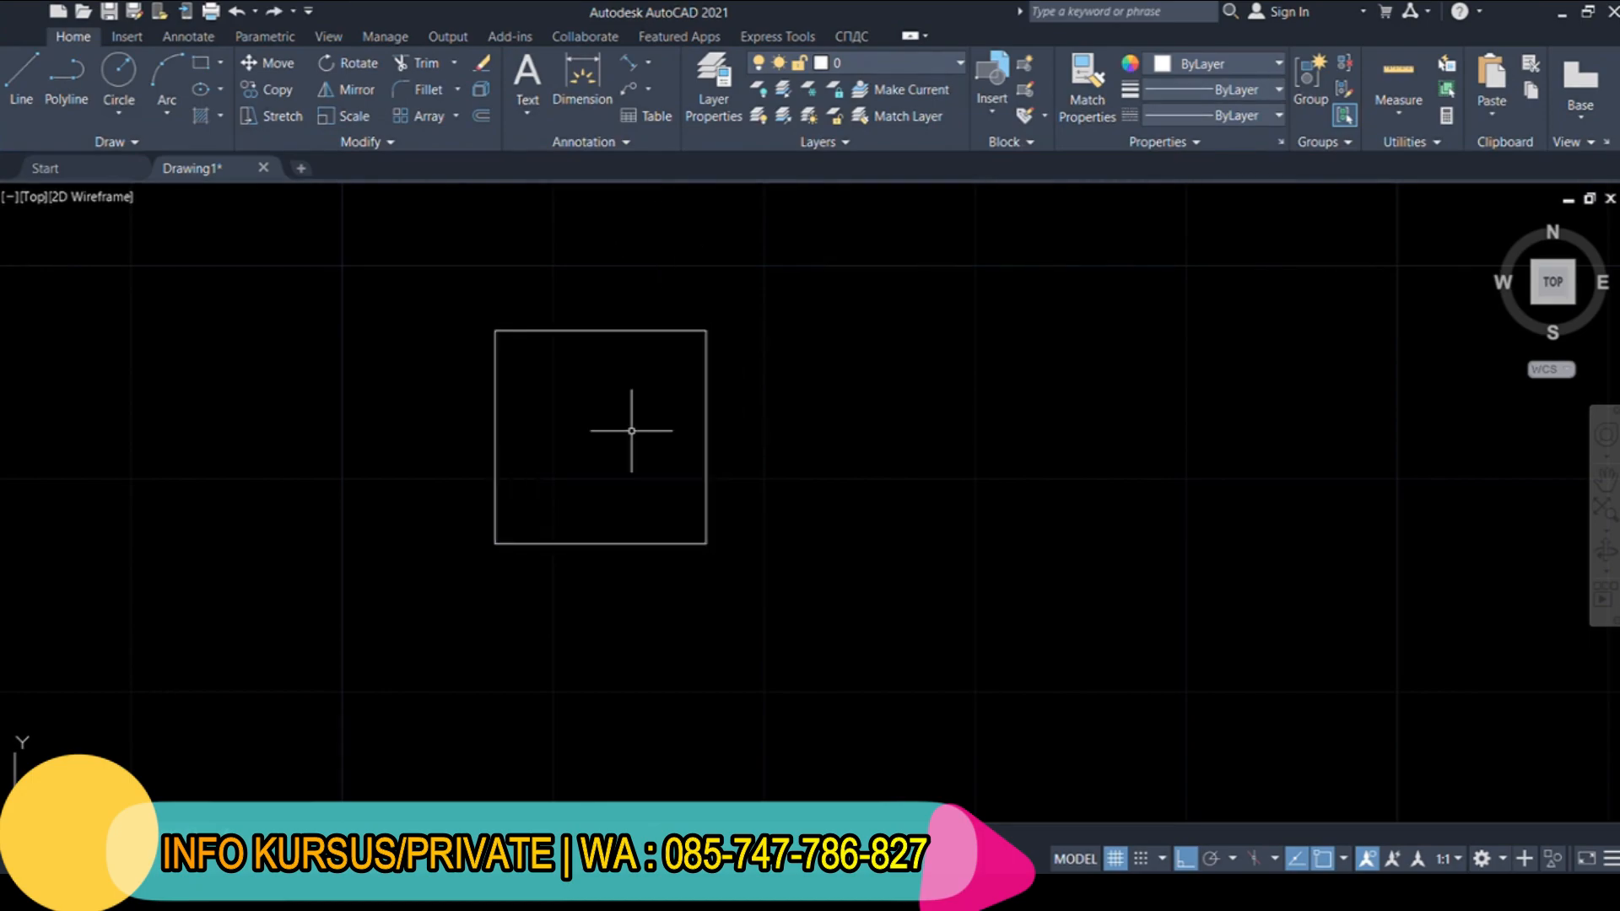
Hatch the inside of the square with the AR-B816C brick pattern
type("h")
key("Return")
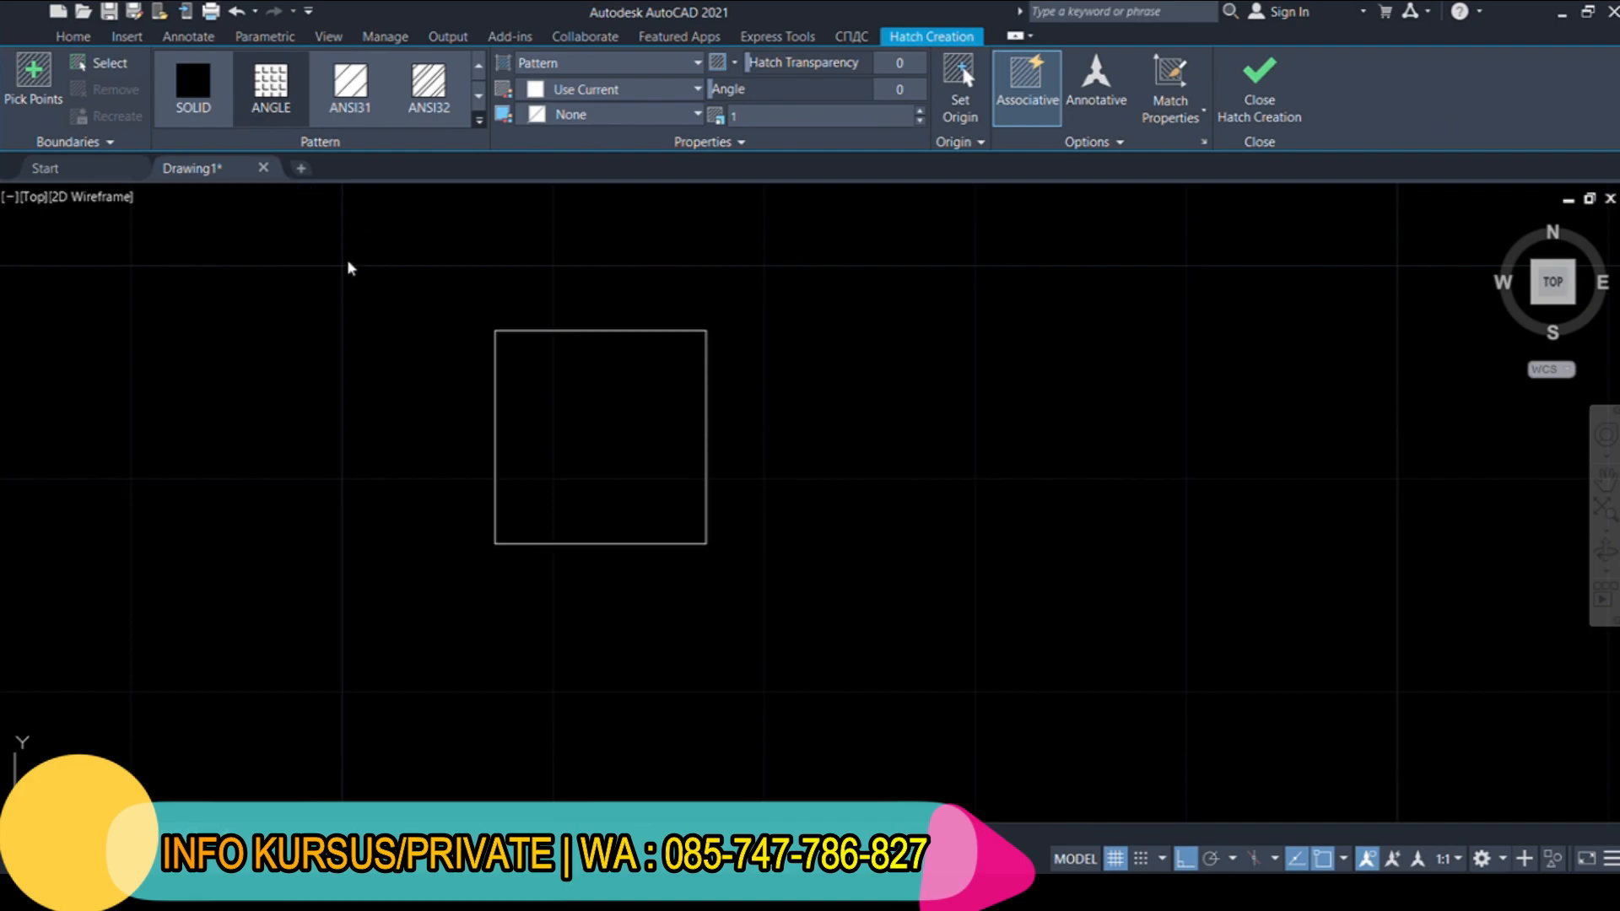
left_click(594, 398)
scroll(594, 398, "up", 8)
scroll(594, 398, "down", 8)
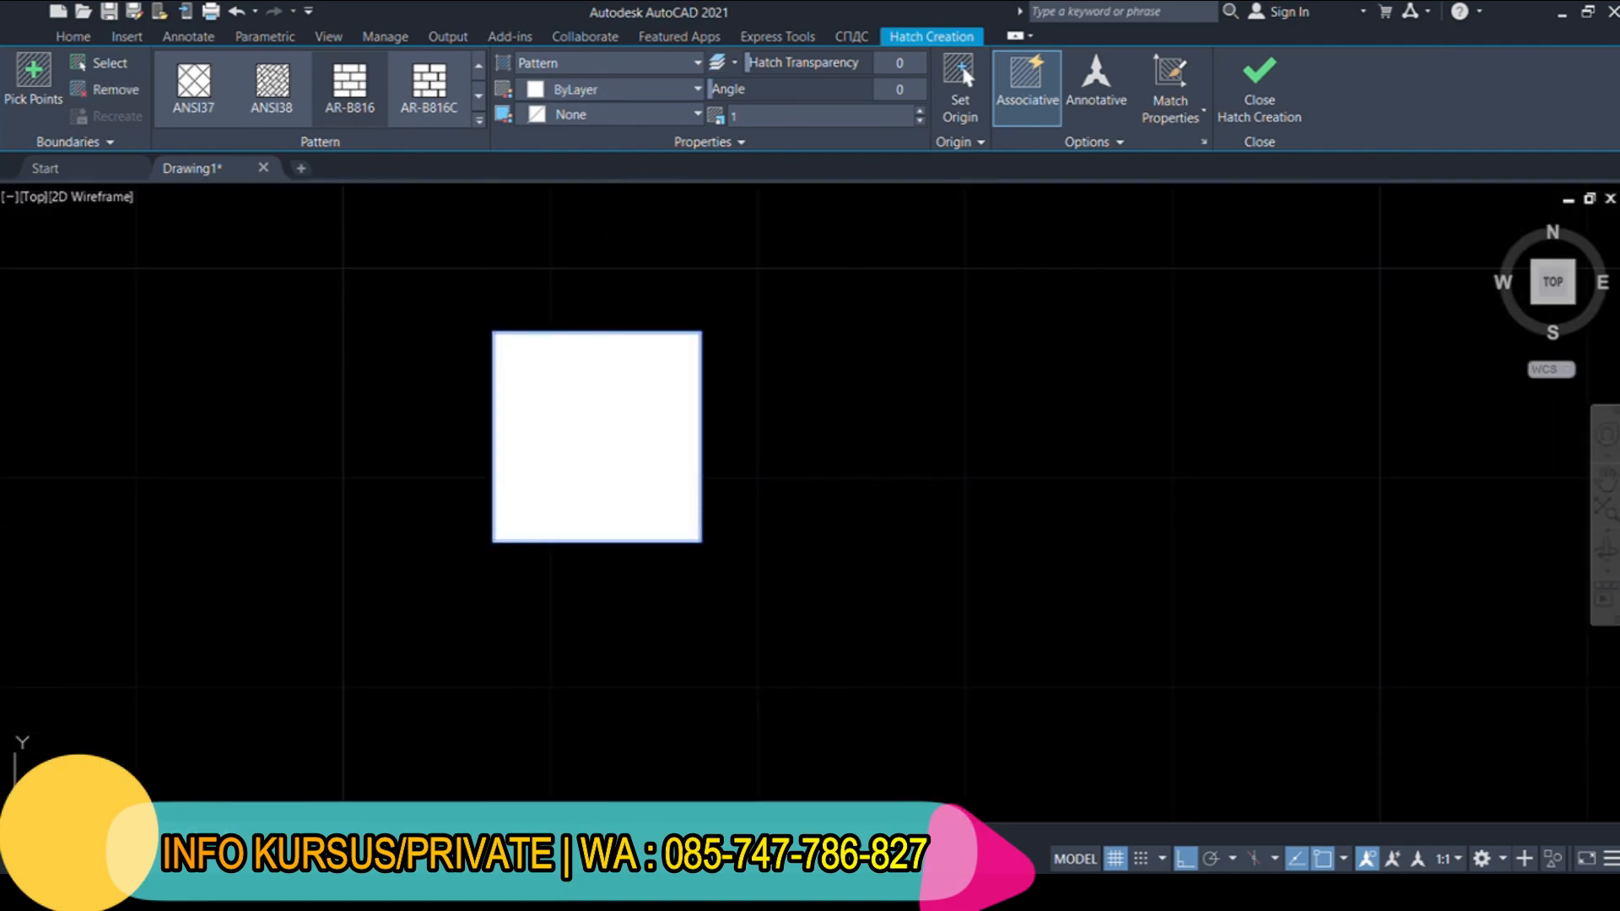
Set the brick hatch's pattern scale to 0.001 and finish creating the hatch
left_click(737, 116)
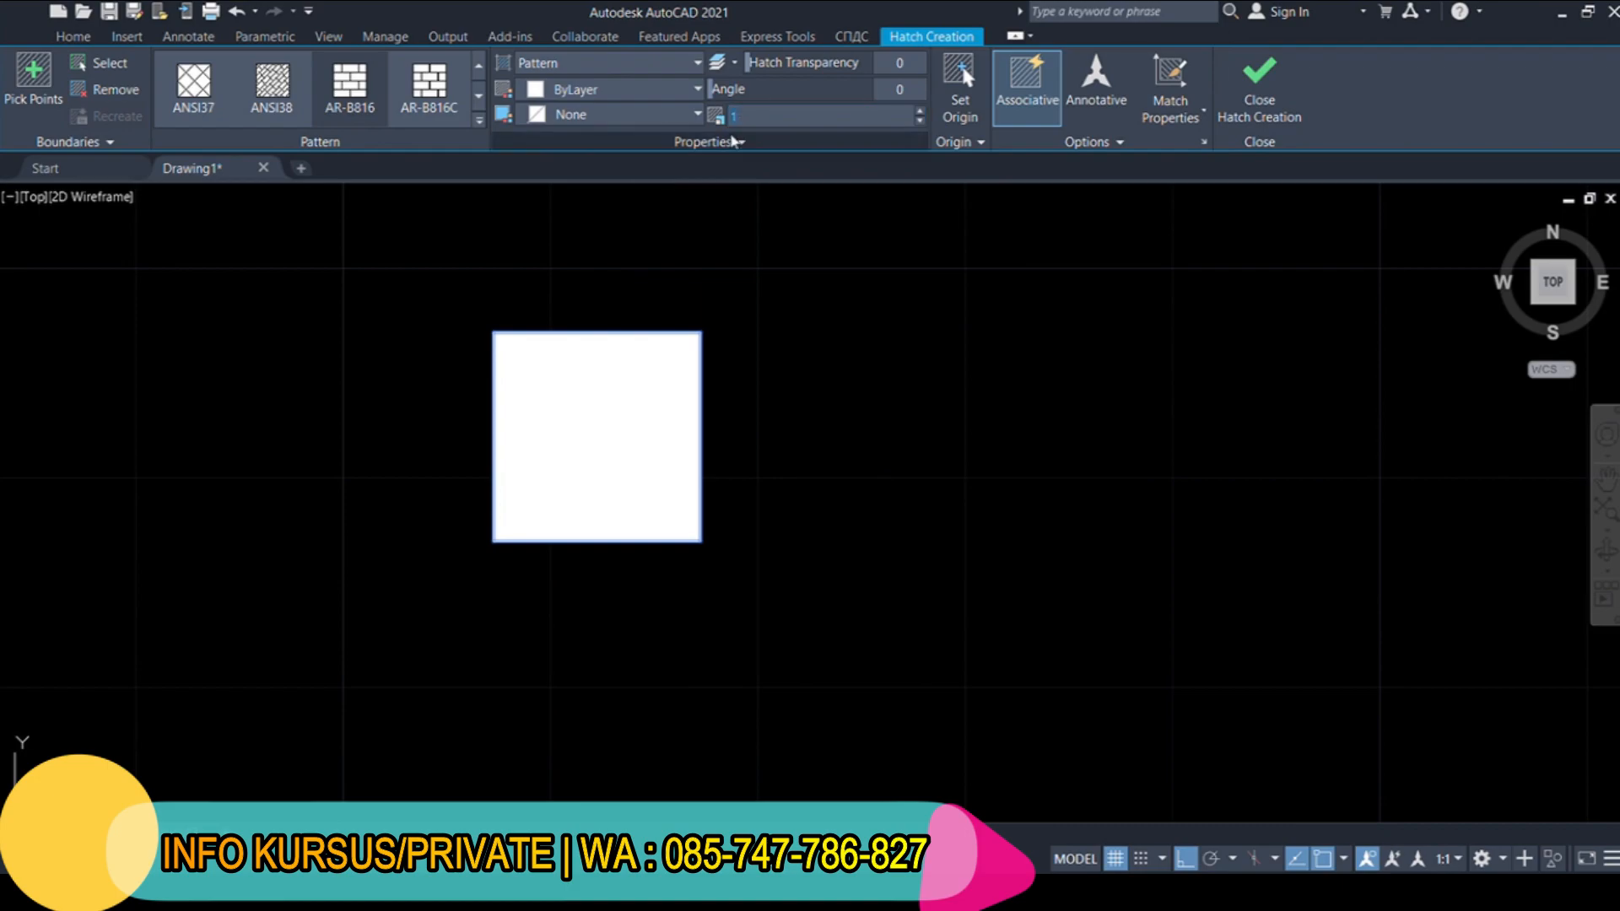
type("0.1")
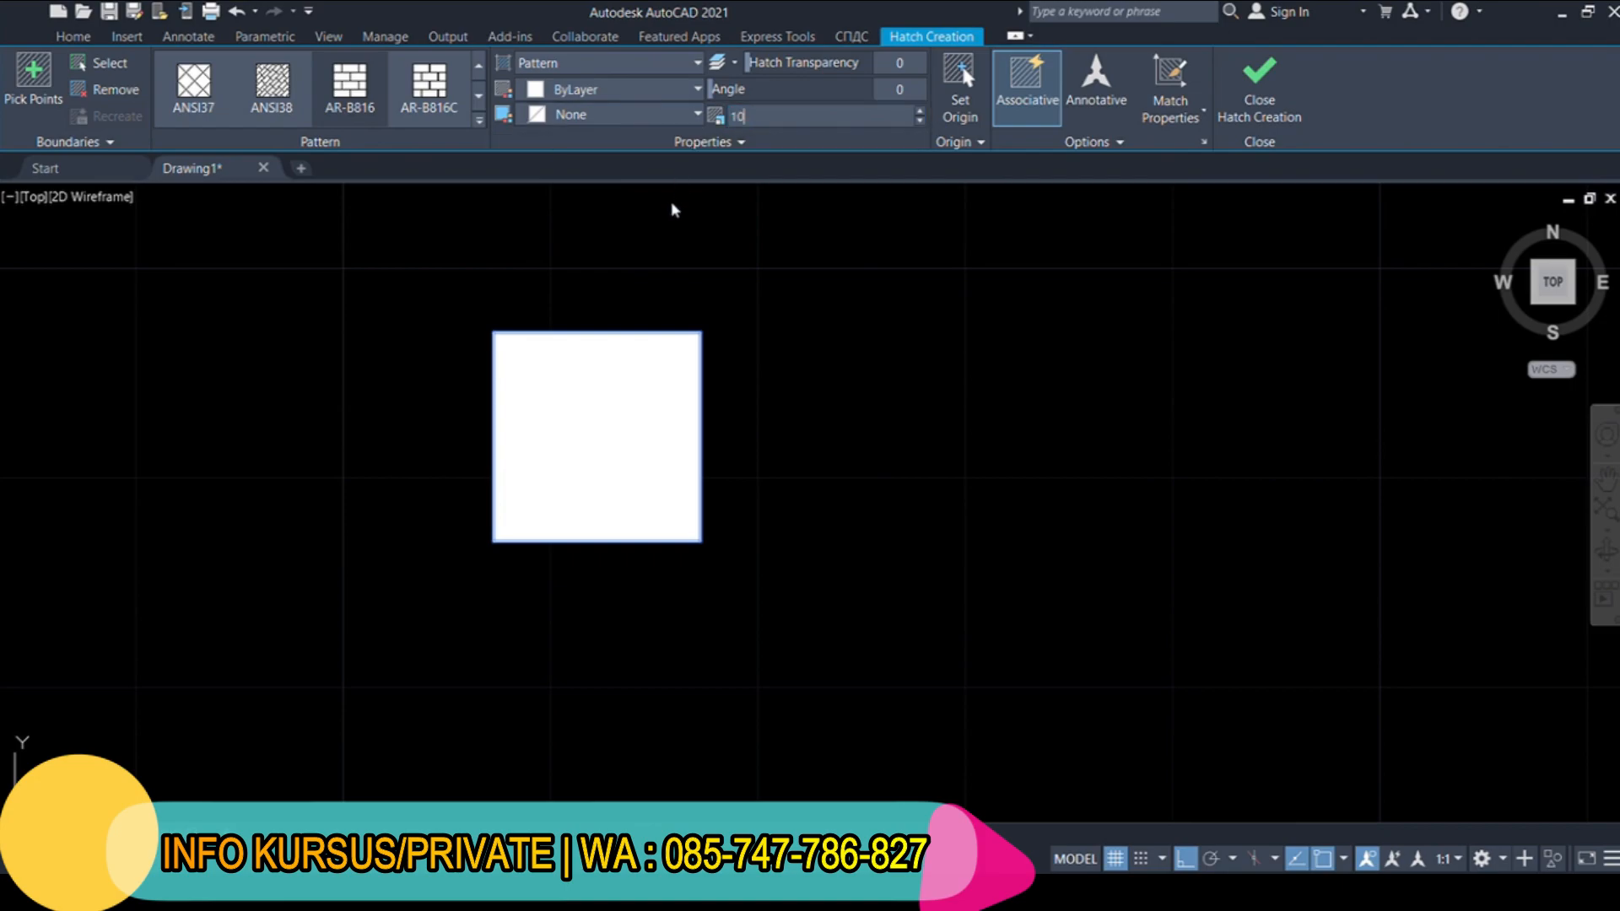
left_click_drag(760, 118, 693, 121)
scroll(626, 458, "up", 5)
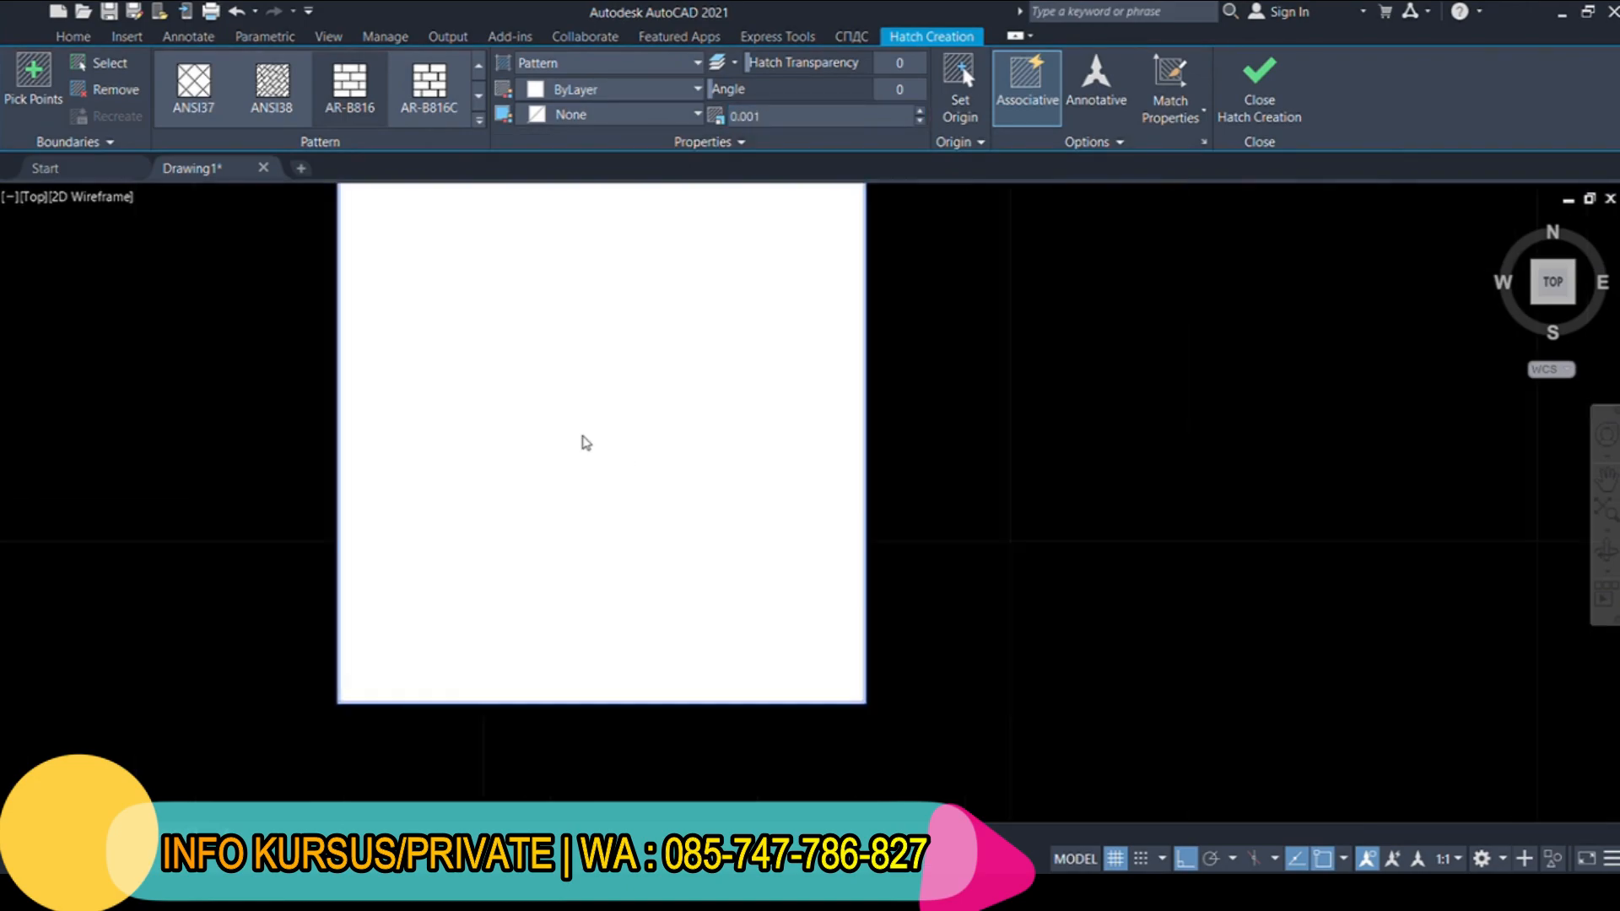
scroll(586, 416, "down", 8)
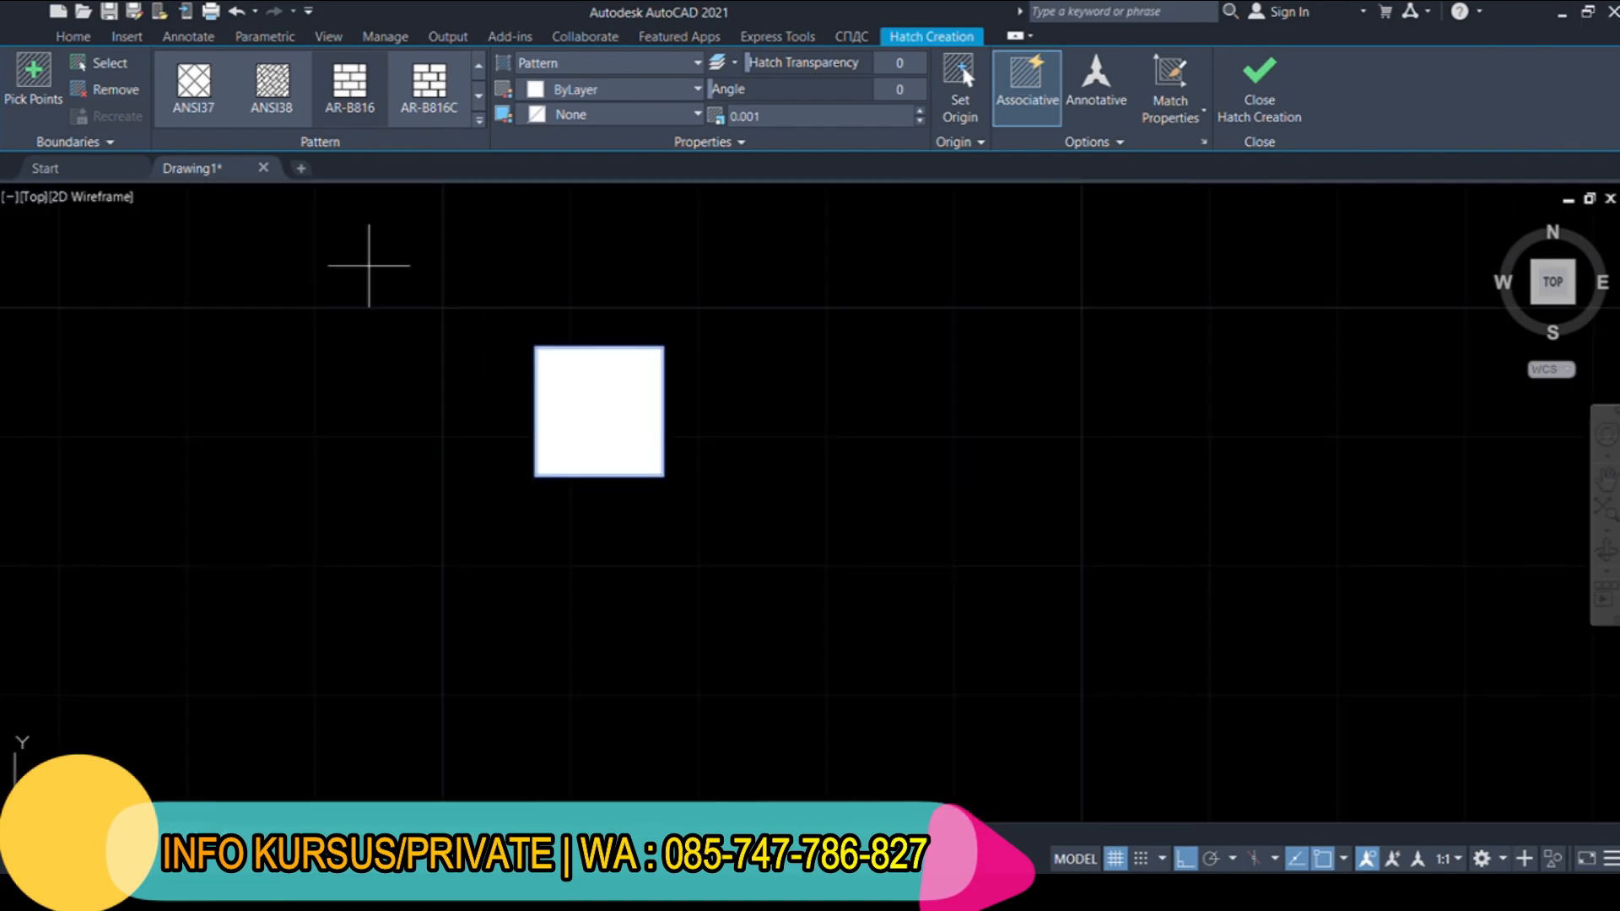
key("Return")
scroll(580, 403, "up", 6)
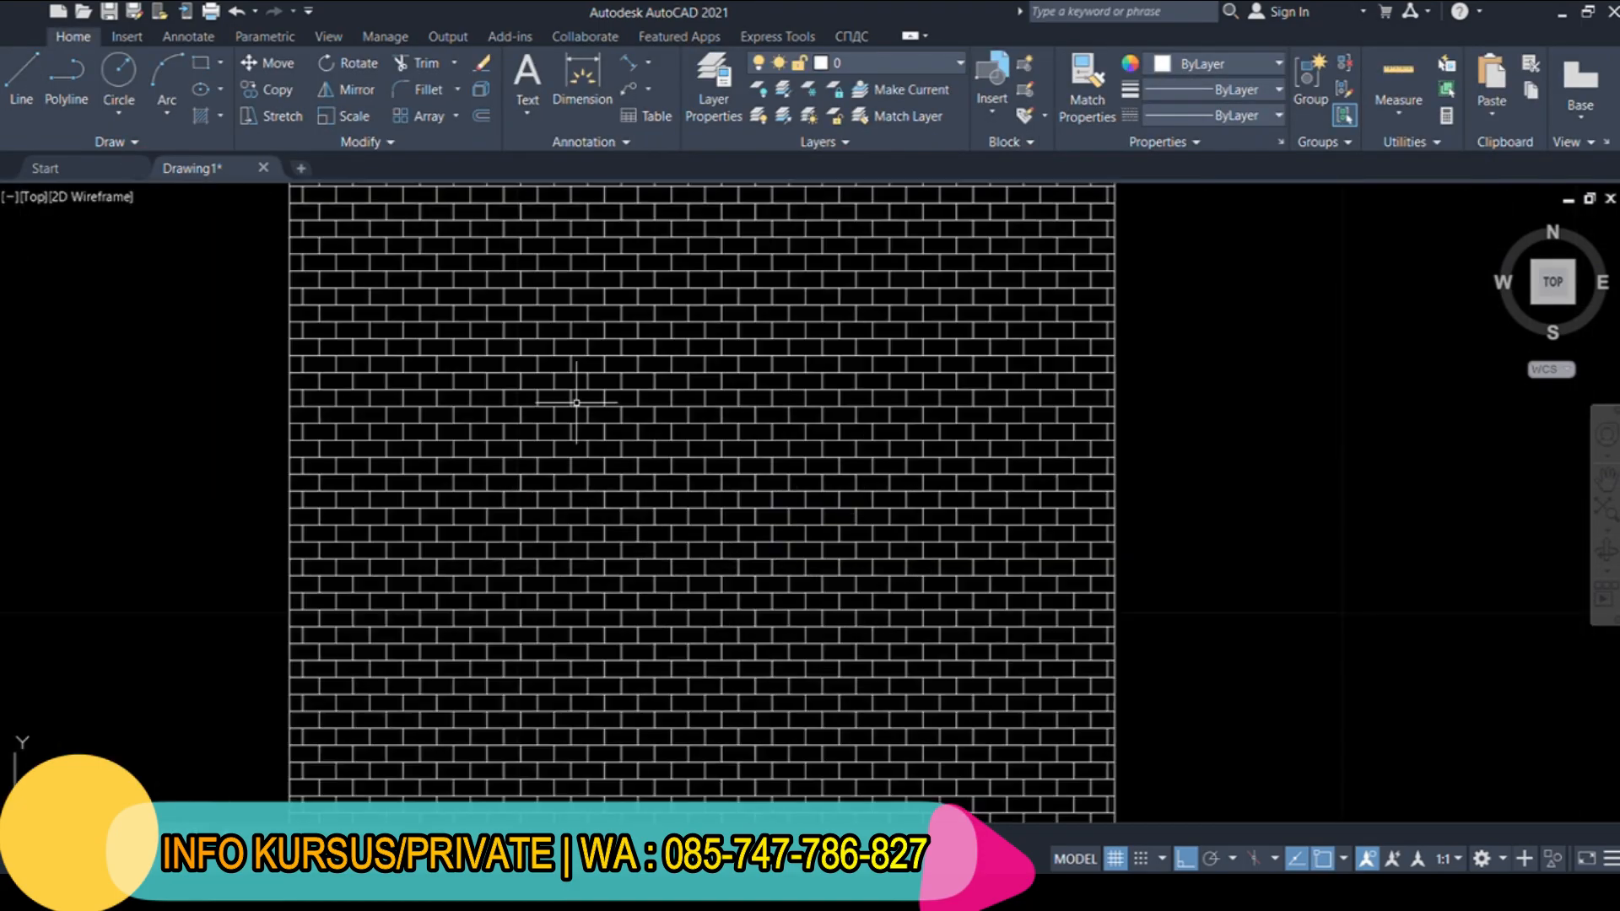
scroll(571, 408, "down", 2)
scroll(571, 368, "up", 4)
scroll(570, 368, "down", 2)
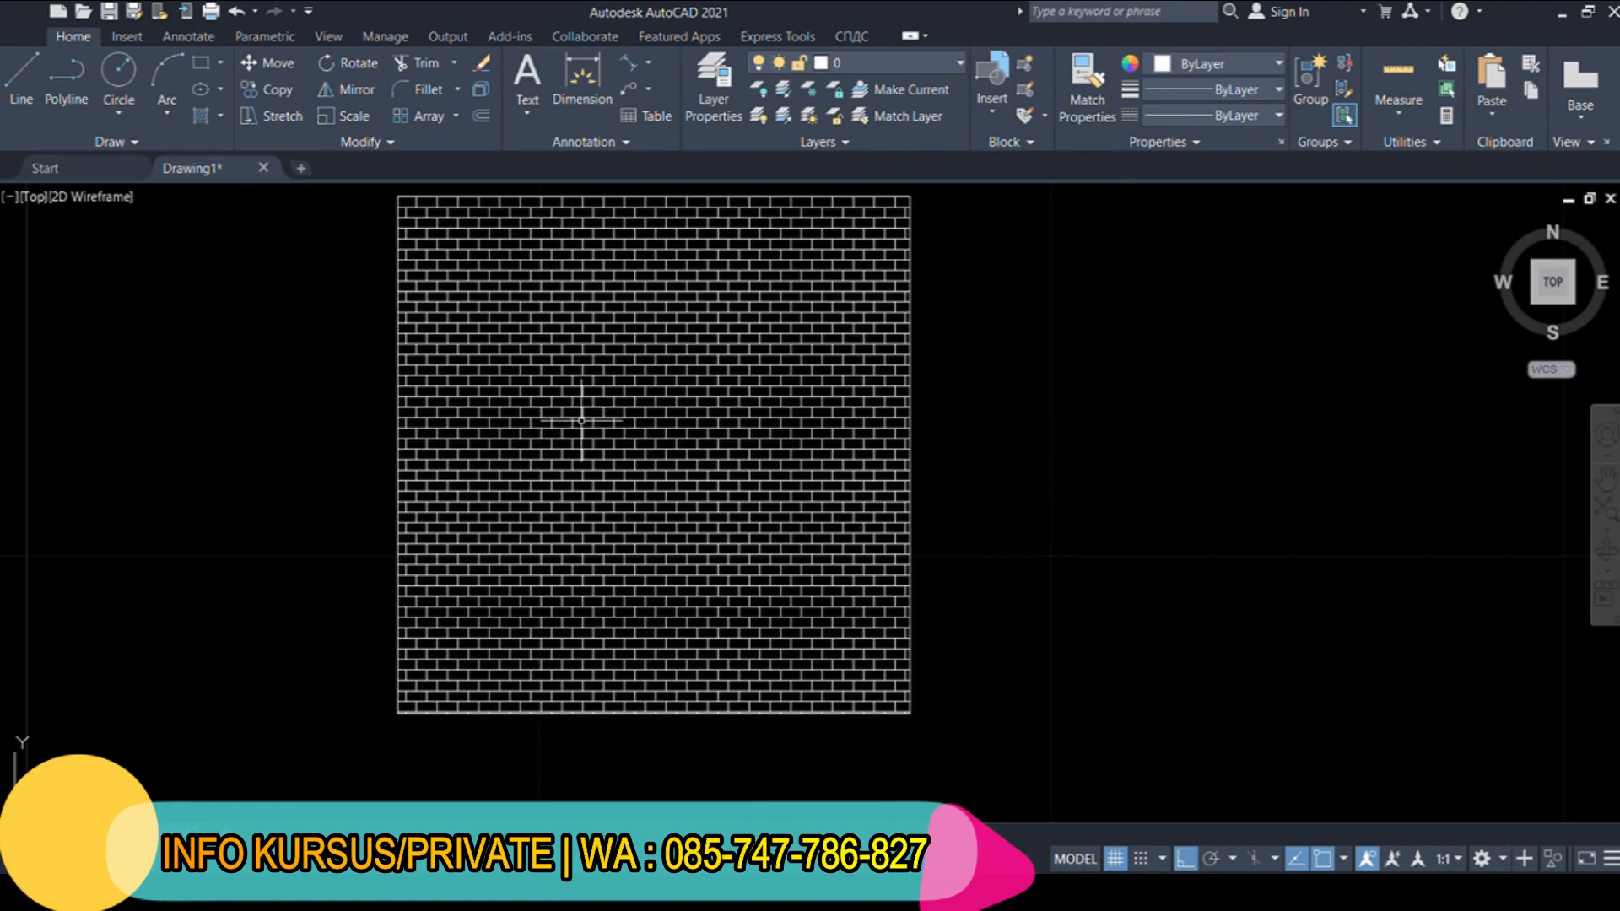
Edit the square's brick hatch to a pattern scale of 0.01 and inspect the larger bricks
left_click(590, 456)
left_click(743, 117)
type("0.01")
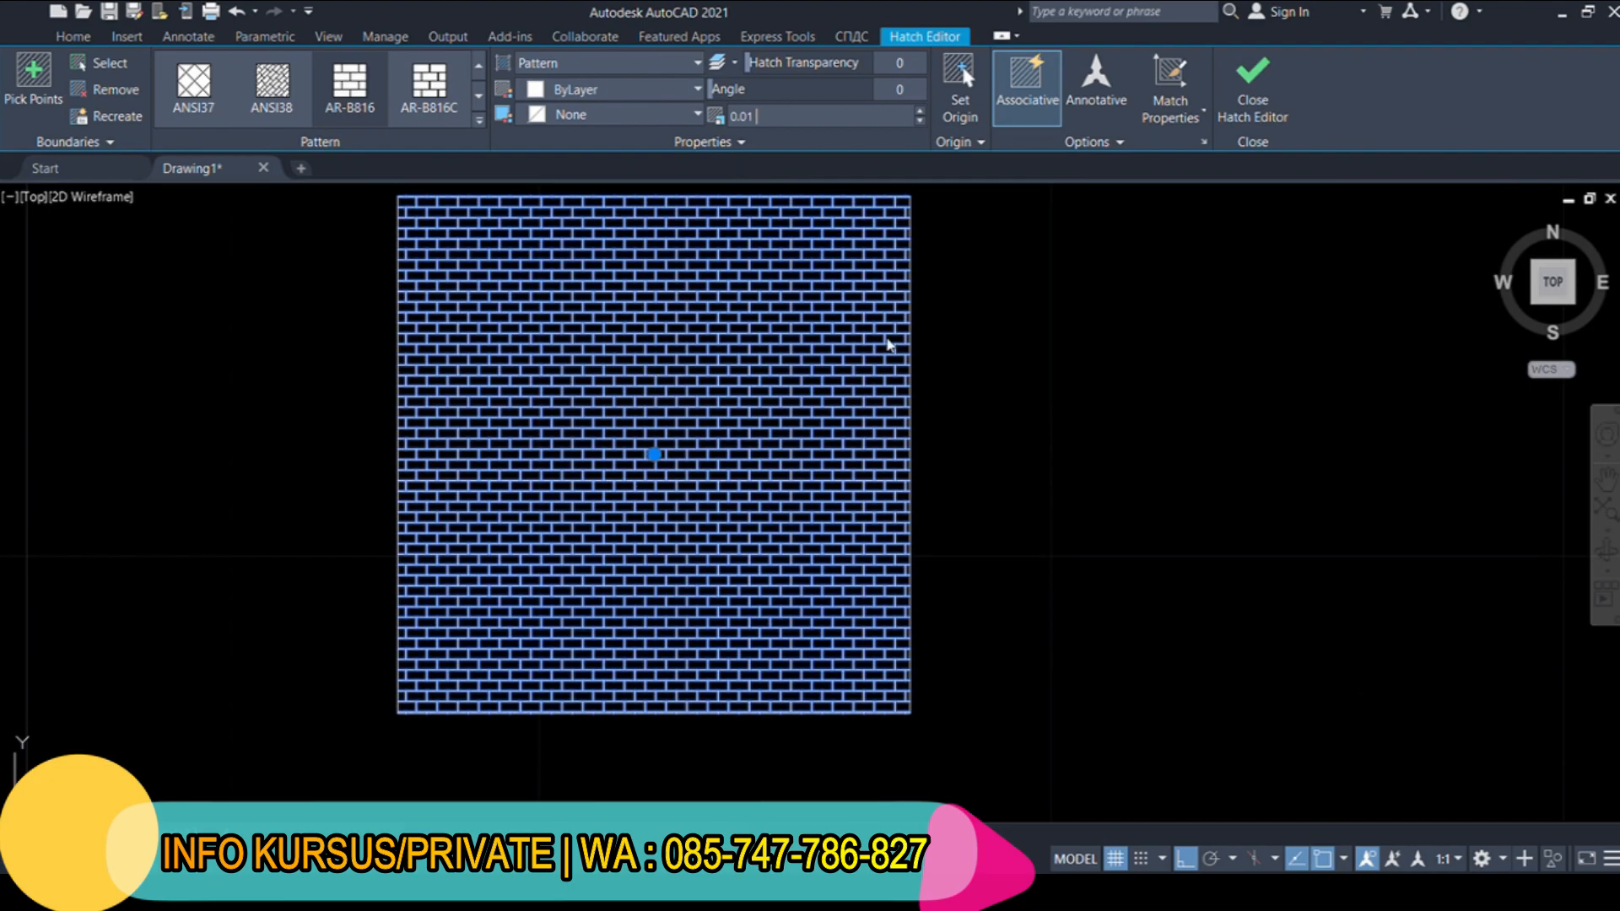
key("Return")
scroll(753, 385, "down", 2)
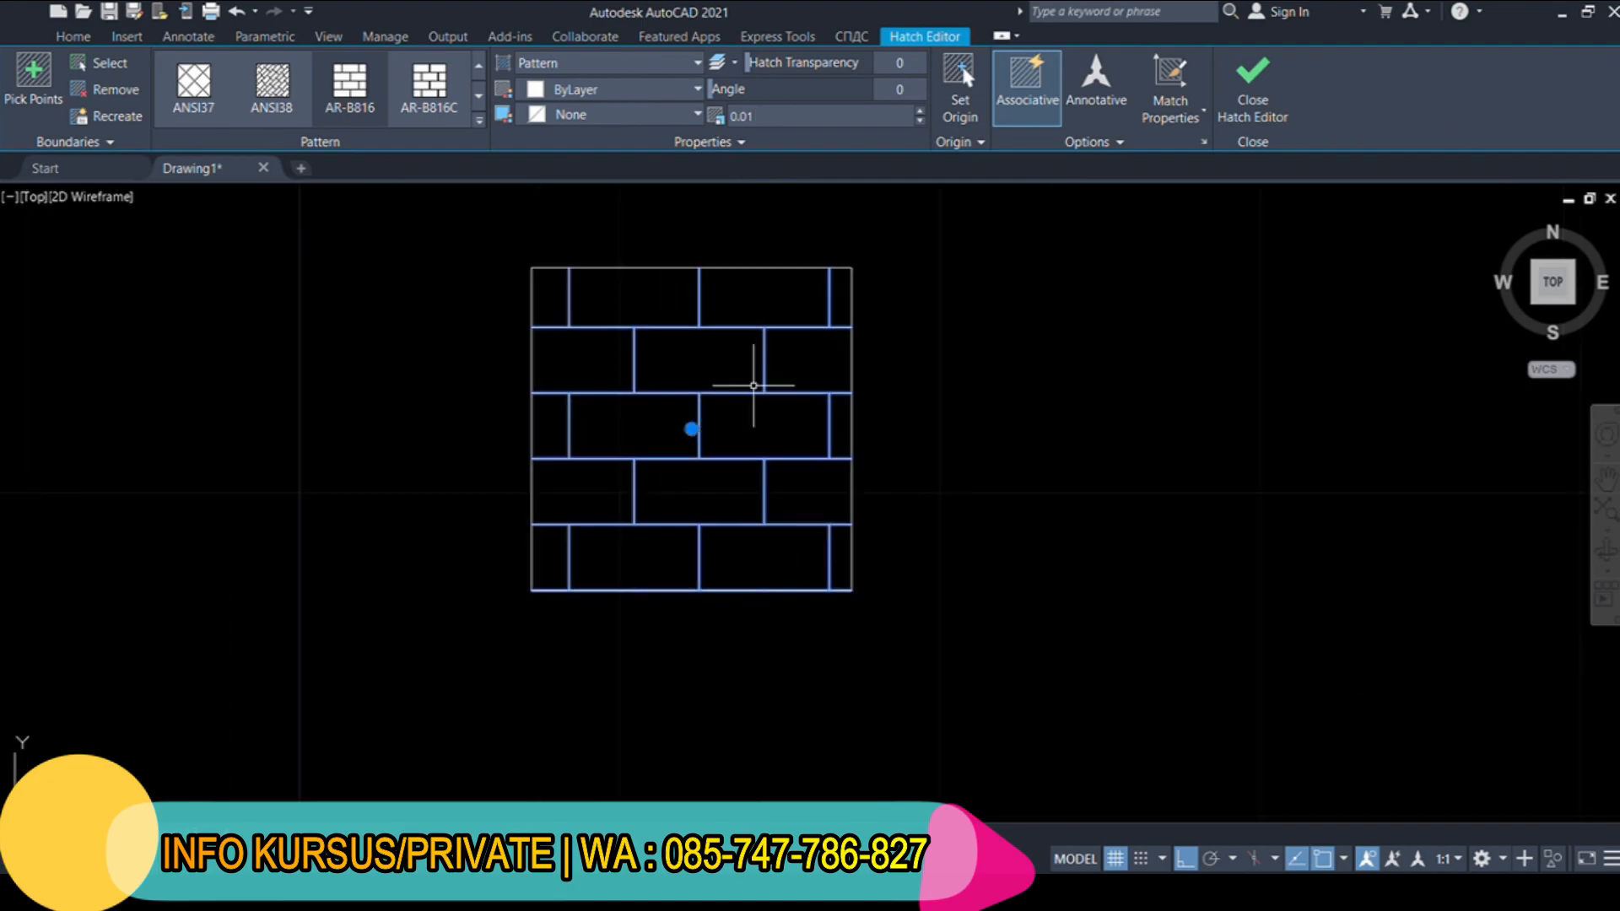
key("Escape")
scroll(679, 413, "down", 2)
scroll(680, 413, "up", 6)
scroll(679, 412, "down", 6)
scroll(679, 412, "up", 6)
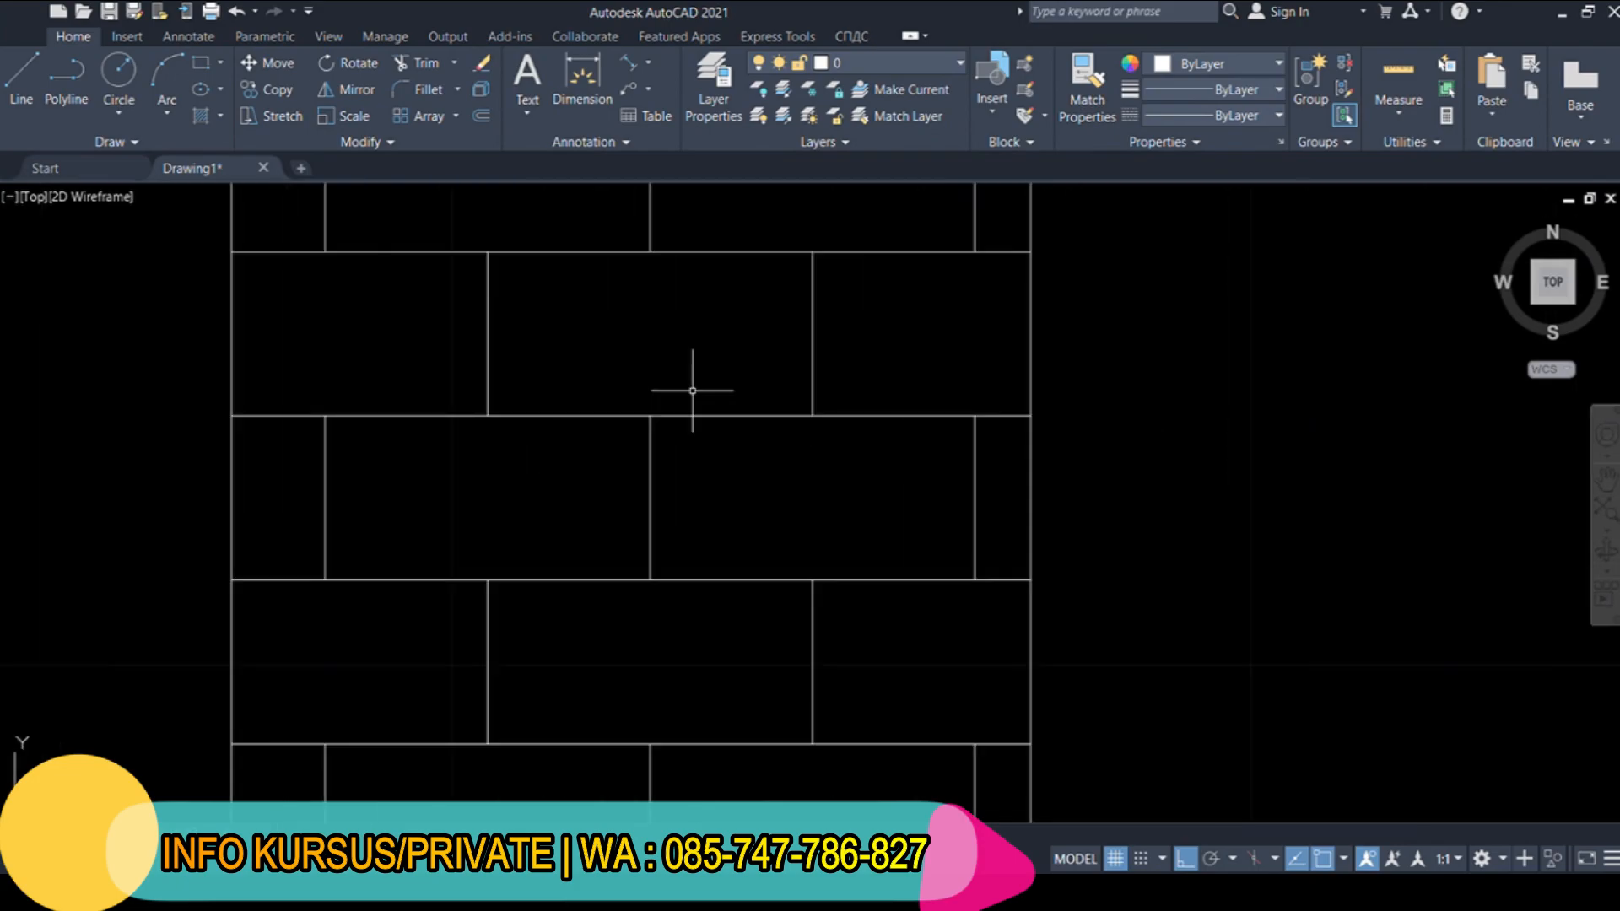
Set the brick hatch's angle to 45 degrees and finish editing it
left_click(657, 409)
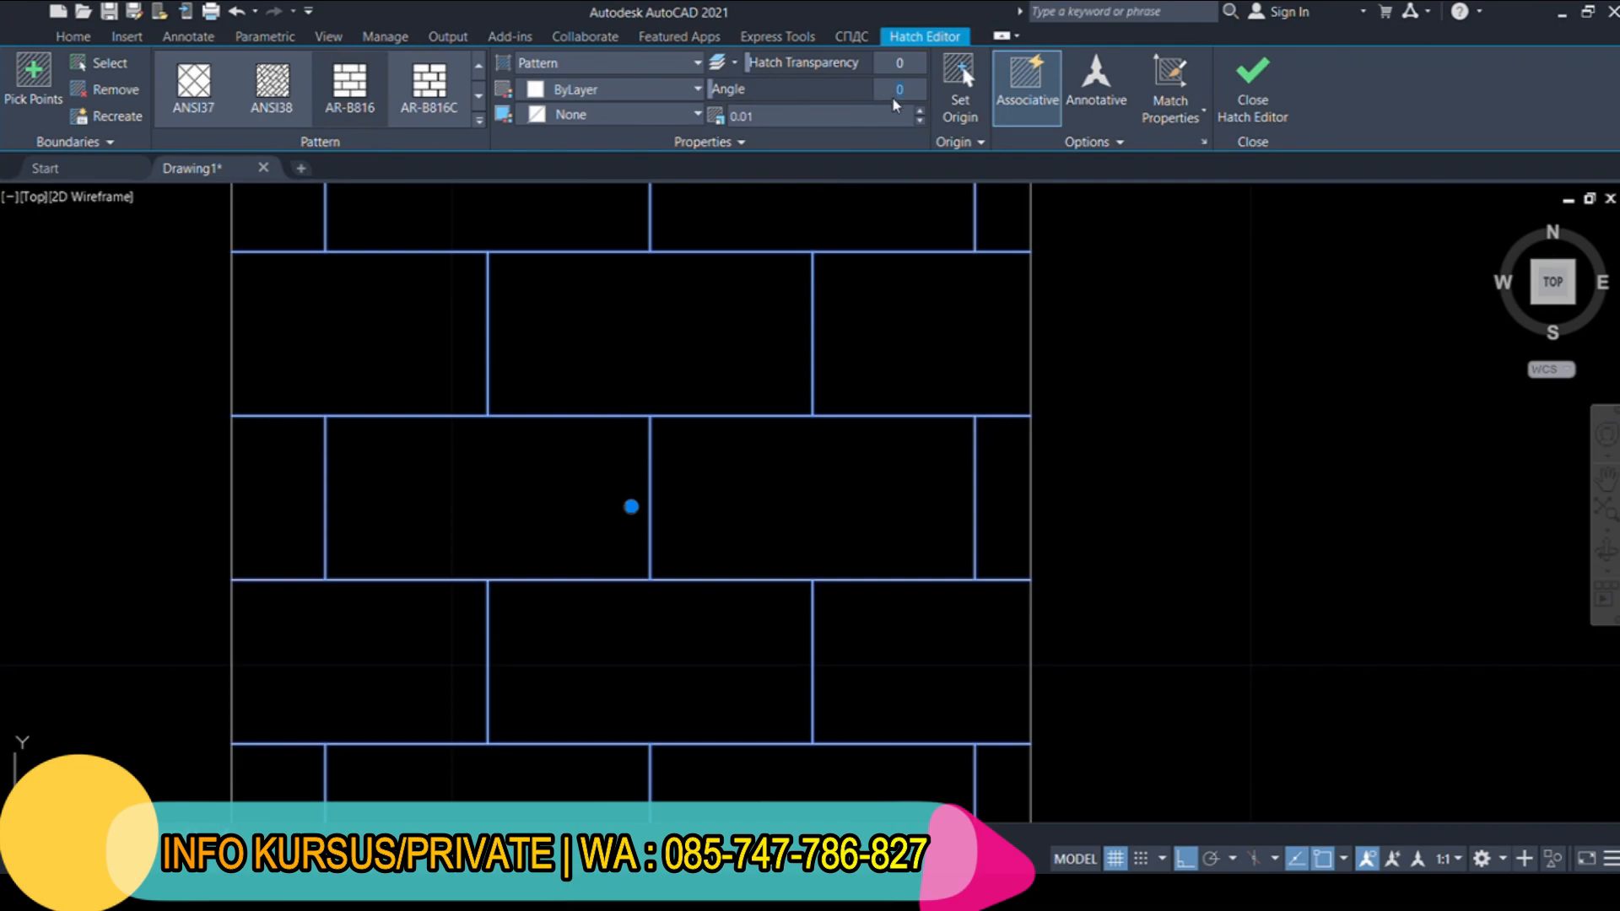
type("45")
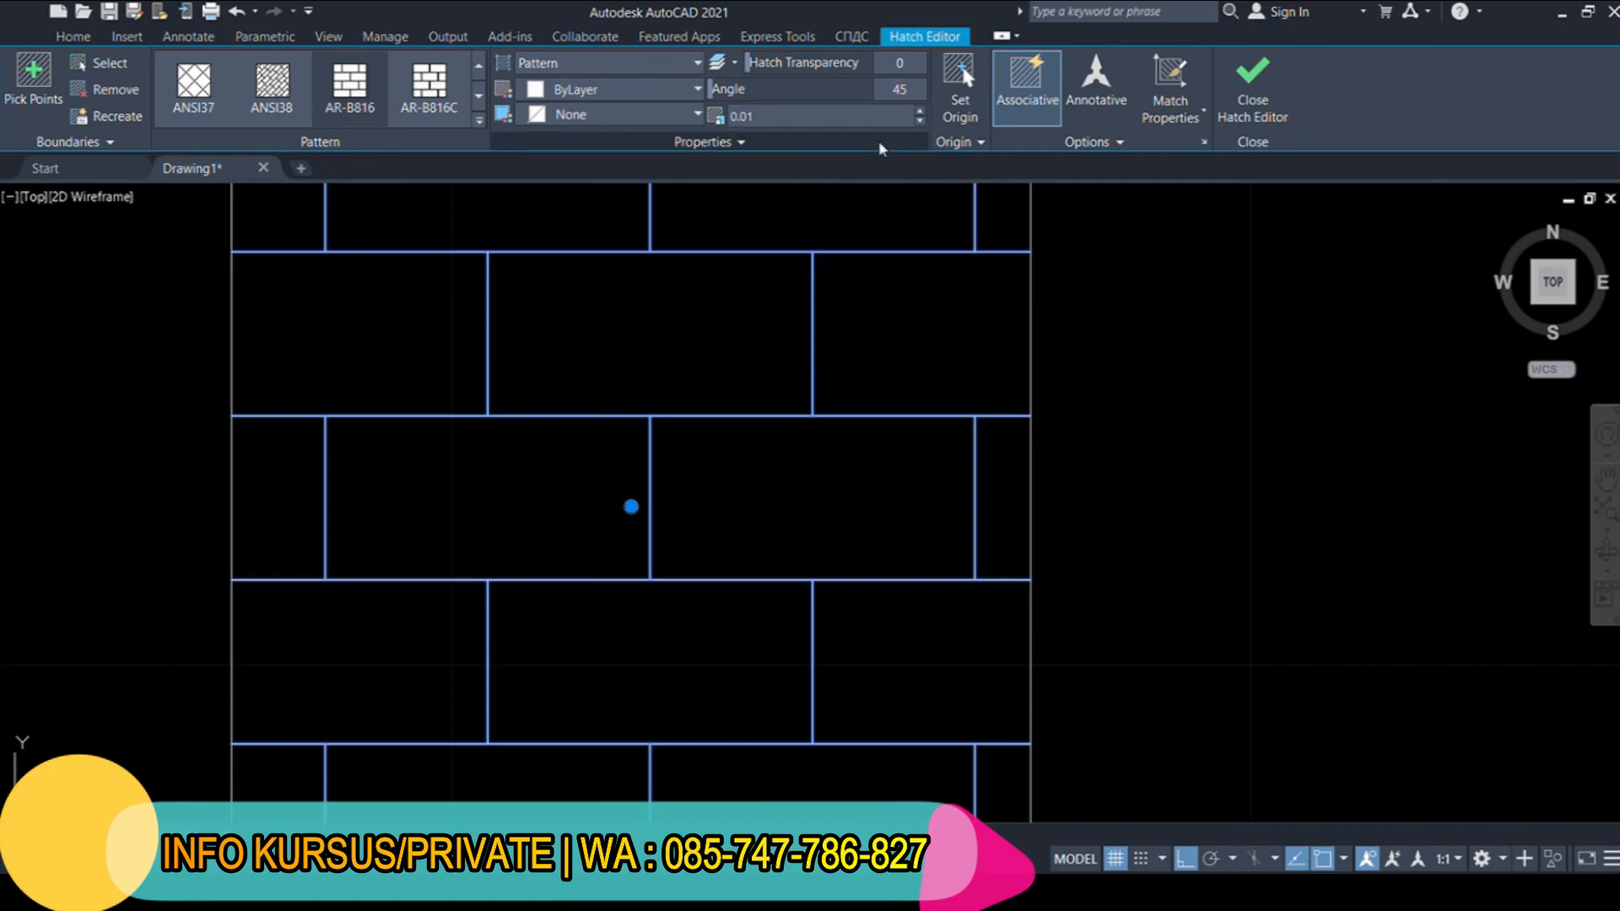
key("Return")
scroll(725, 422, "down", 4)
scroll(712, 358, "up", 2)
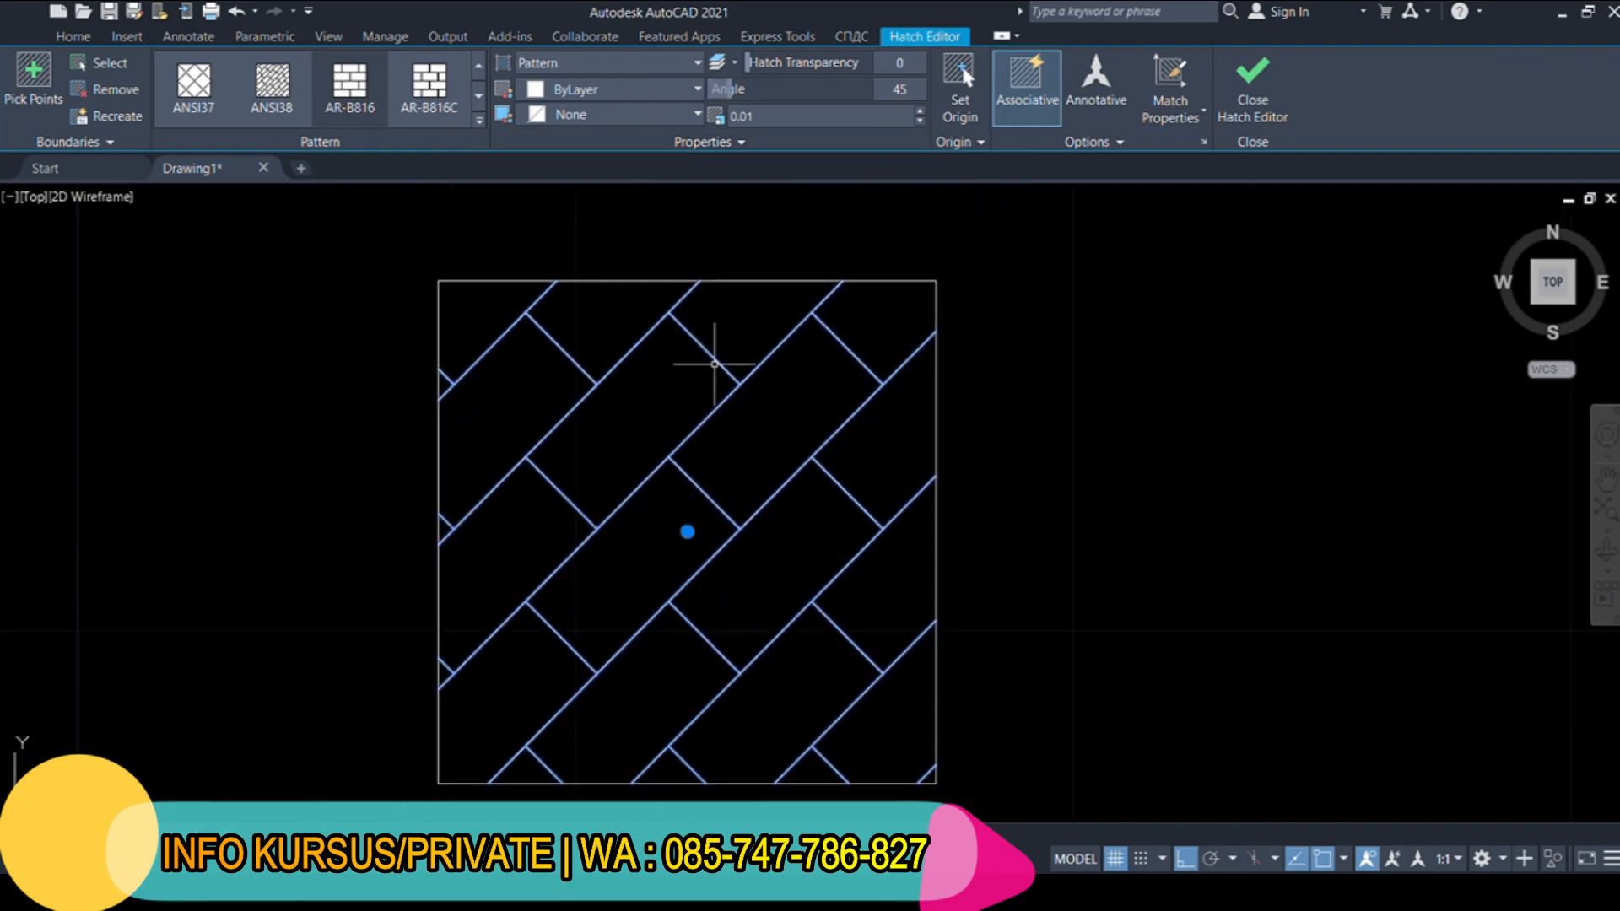
key("Escape")
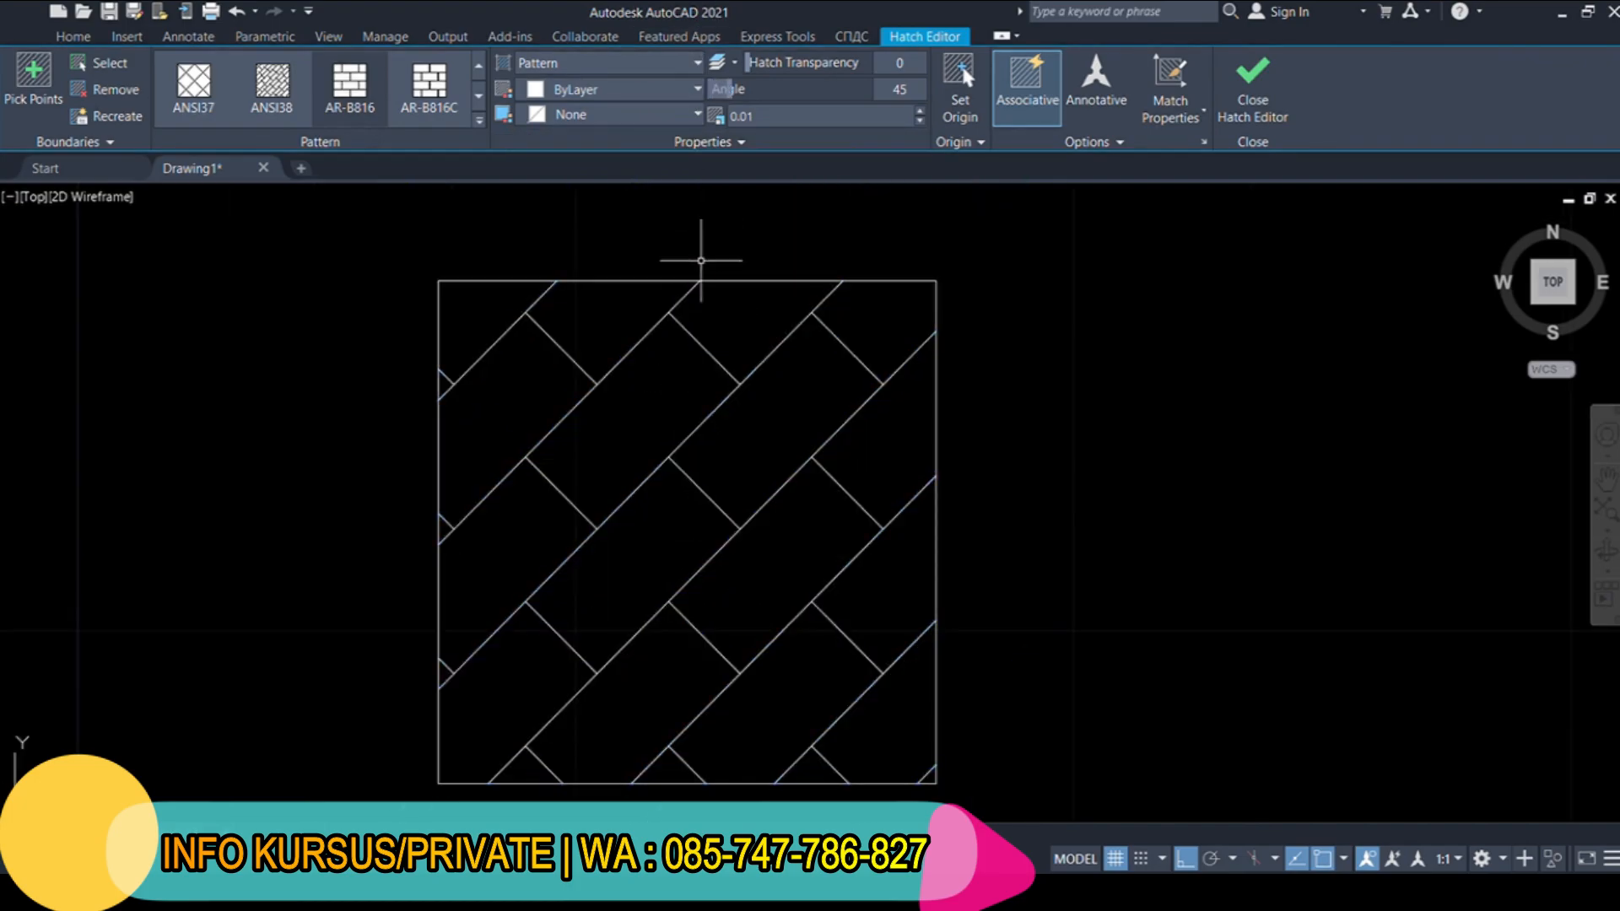
Delete the square together with its brick hatch
scroll(838, 387, "down", 4)
left_click_drag(957, 601, 560, 271)
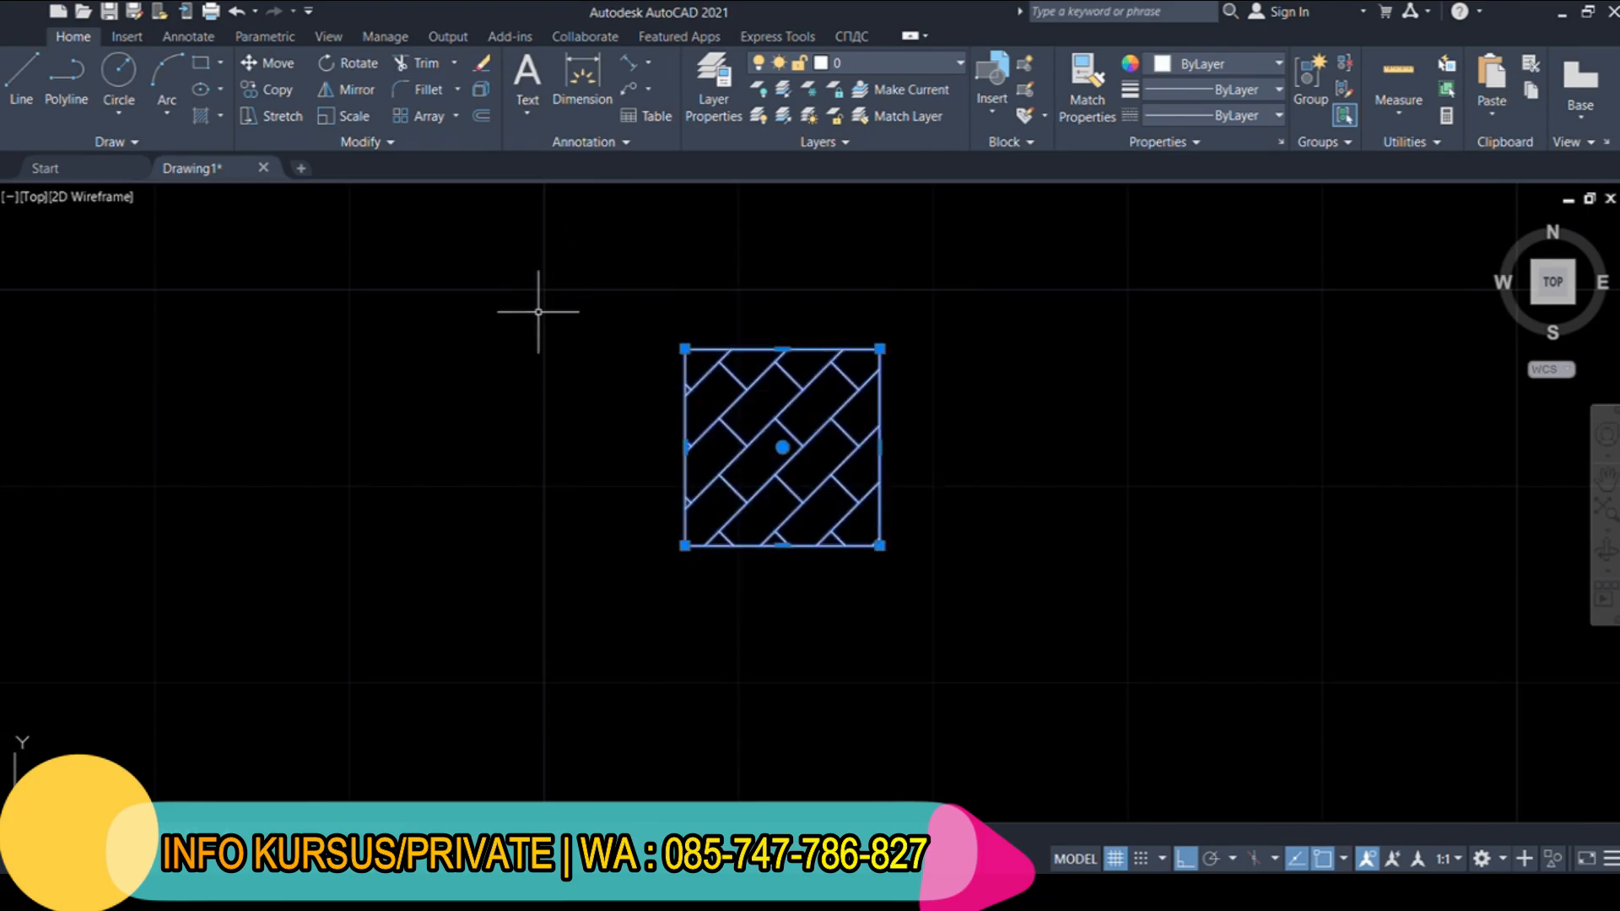
key("Delete")
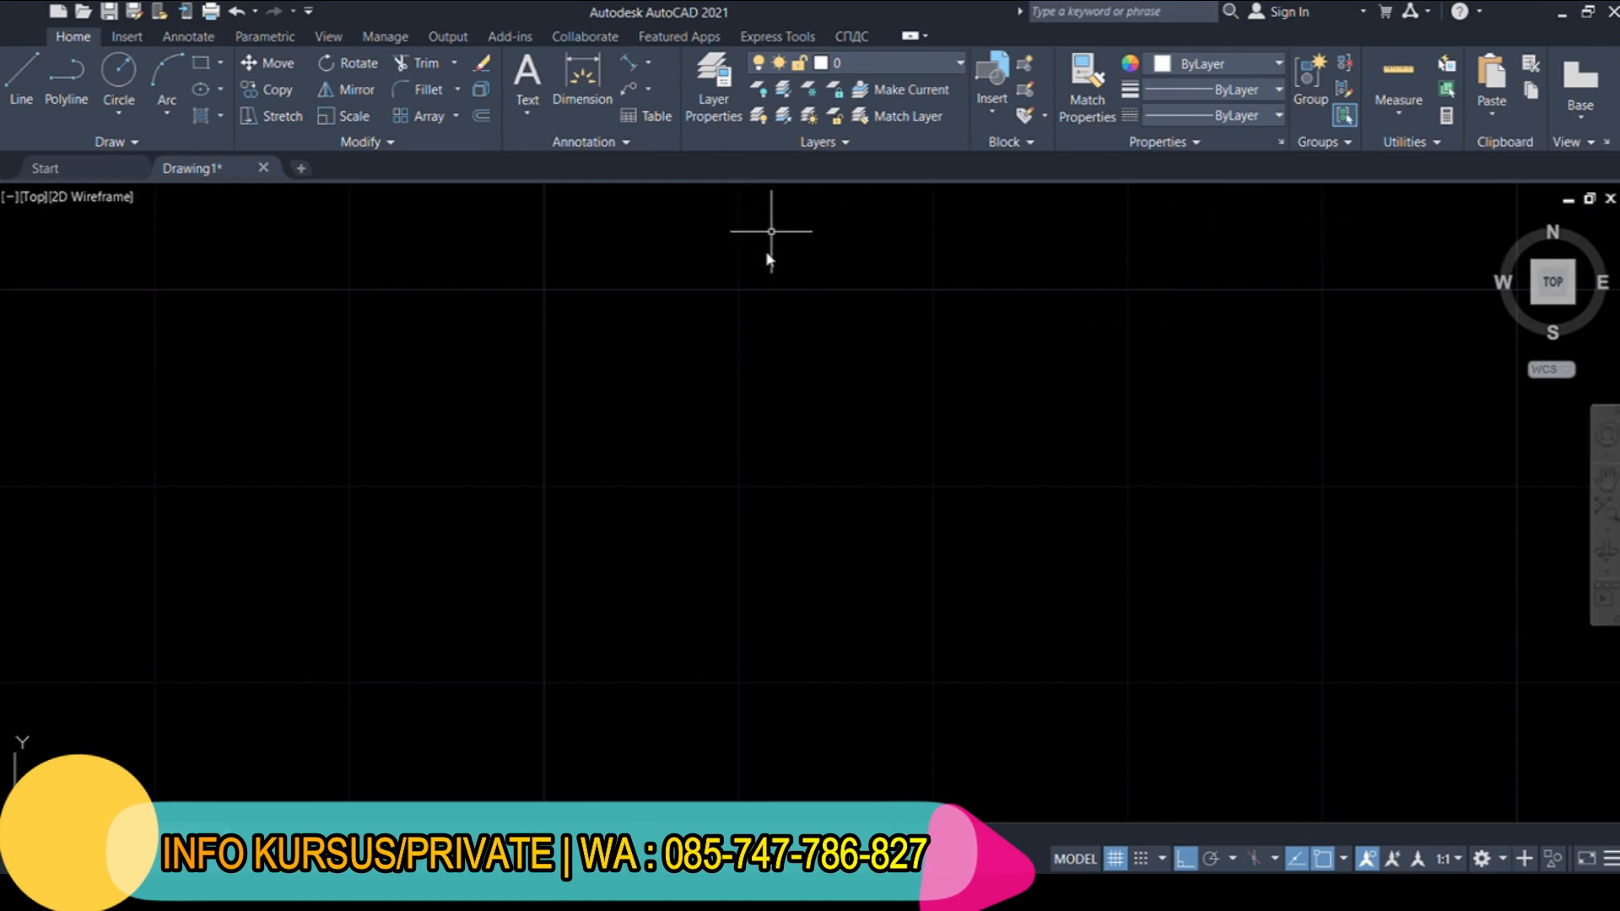
Draw a wide multiline text box in the middle of the empty drawing area
type("t")
key("Return")
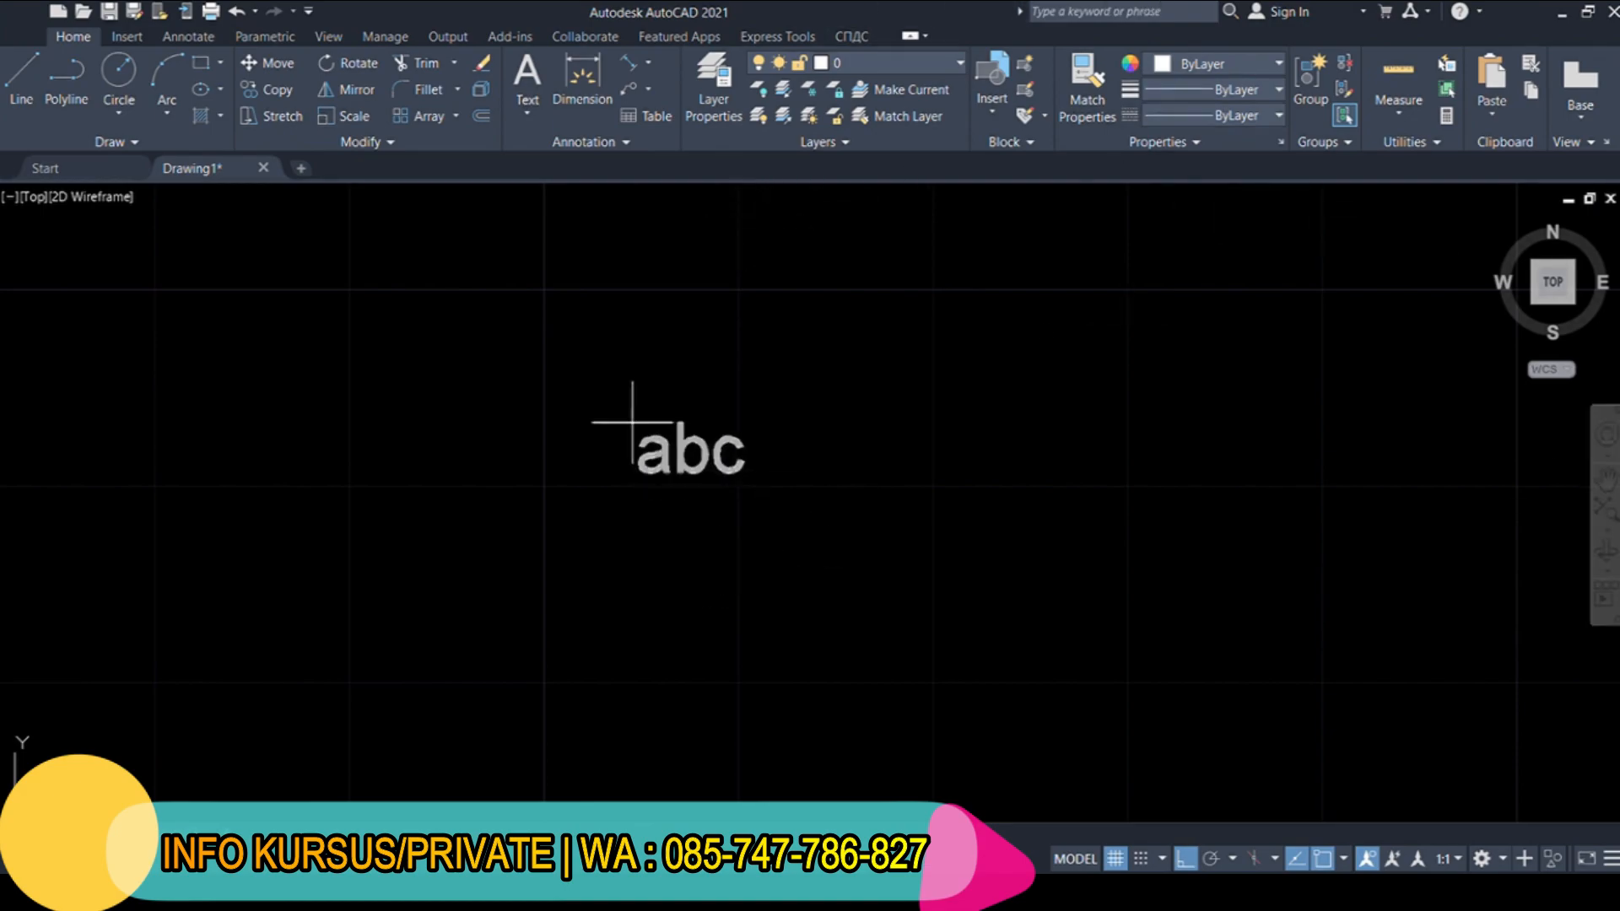
left_click(593, 398)
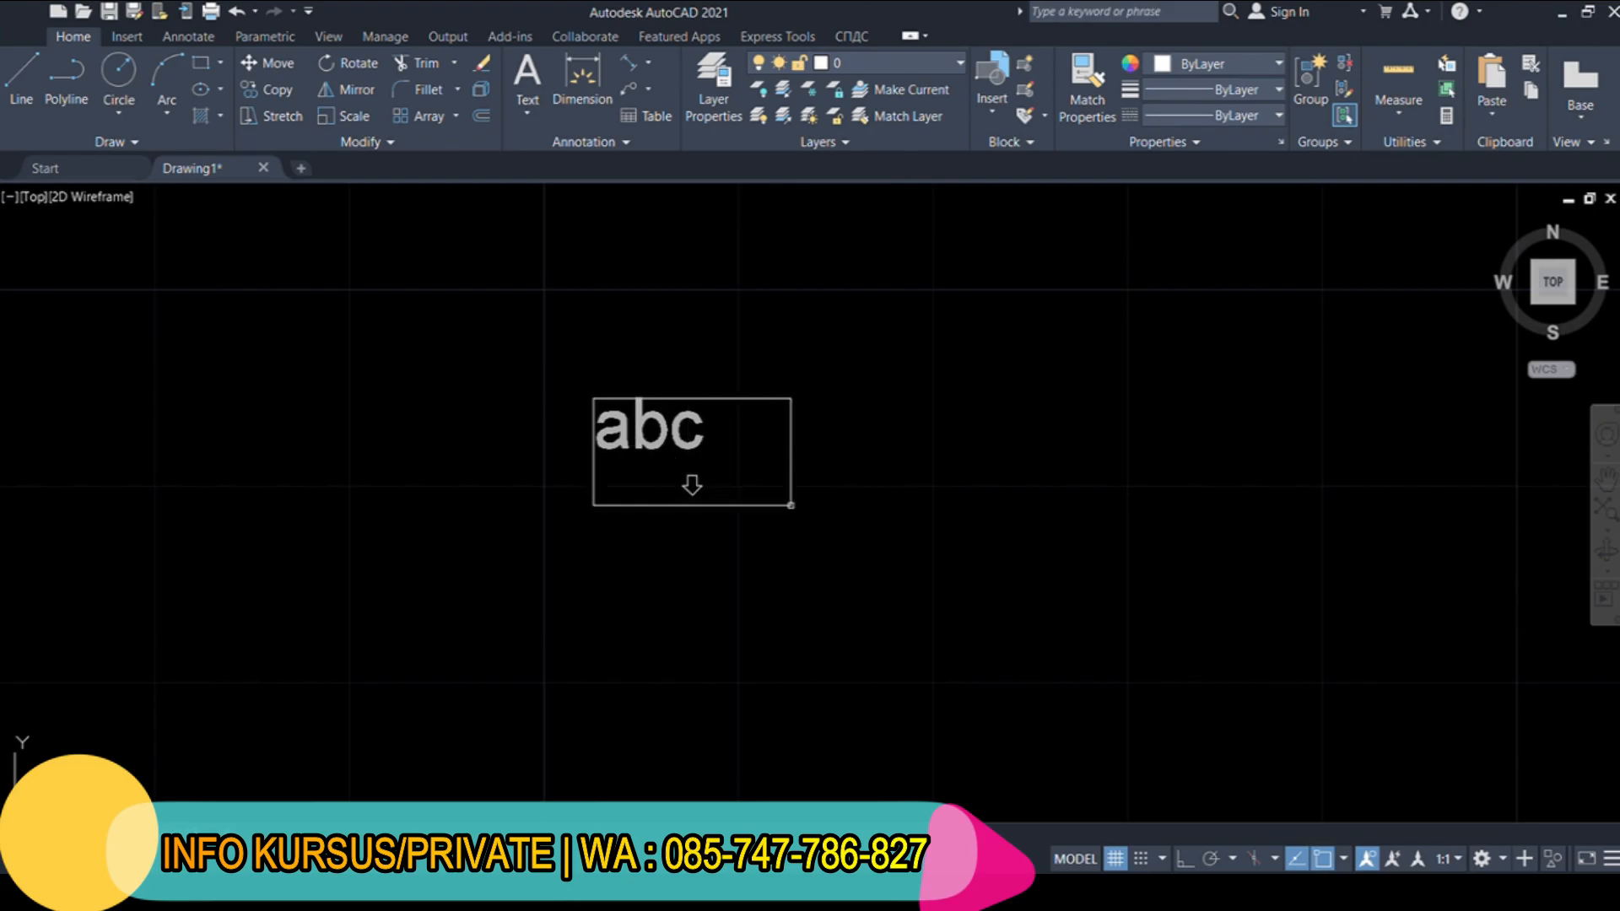
left_click(959, 478)
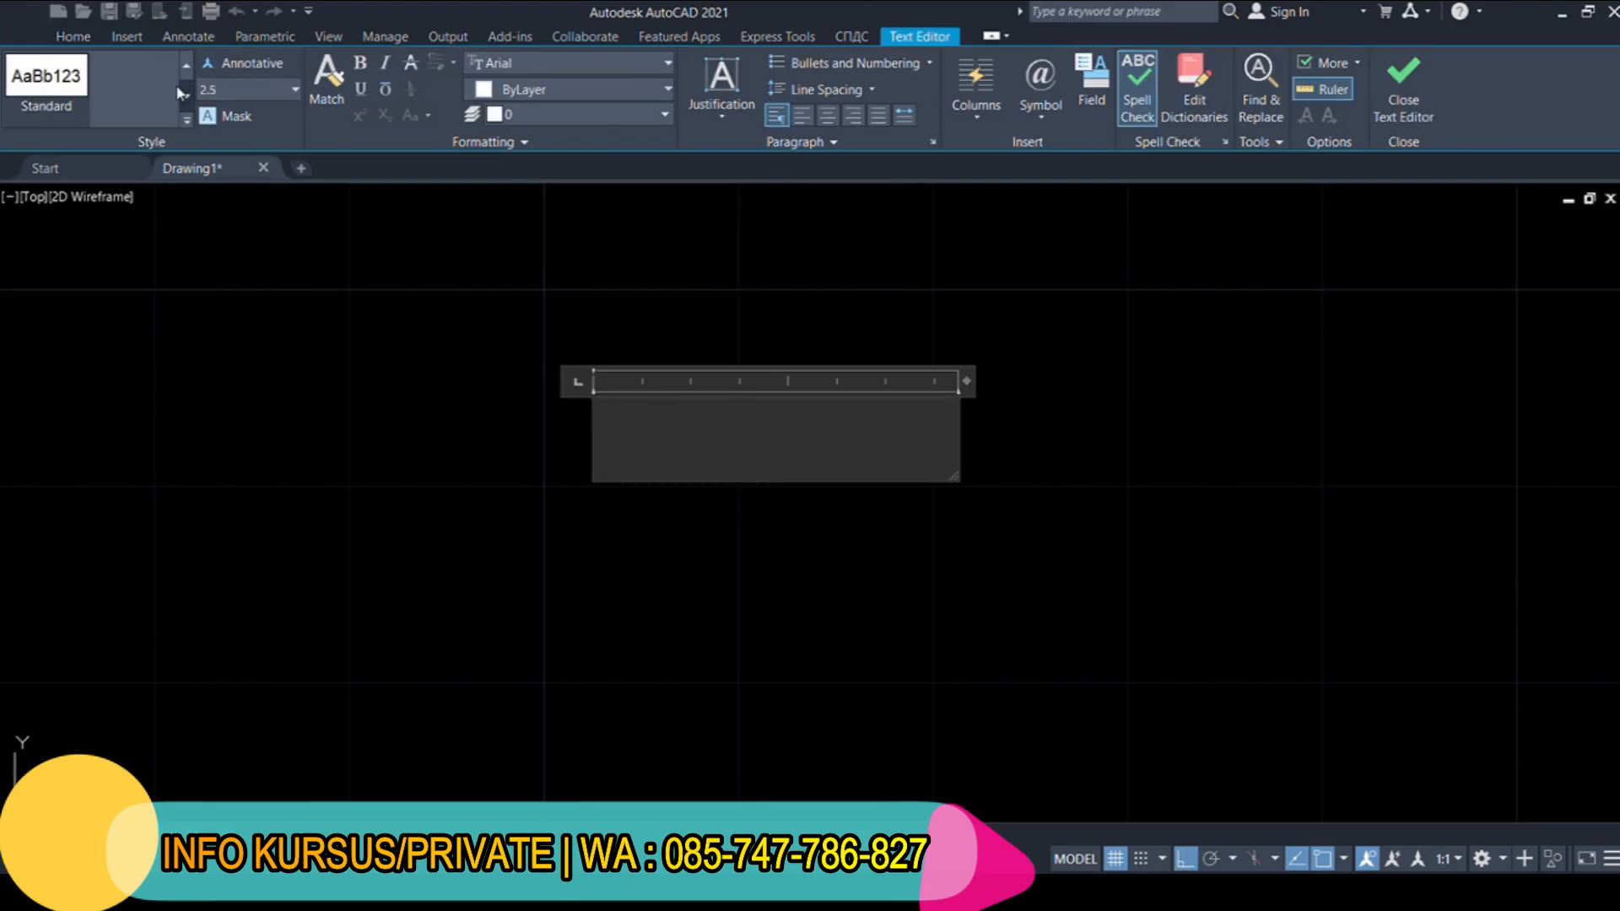